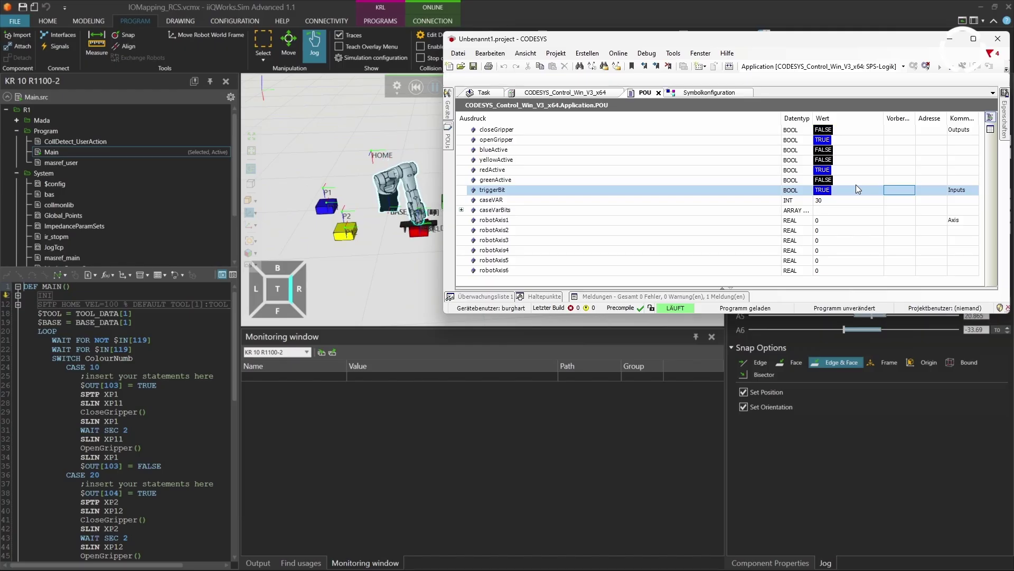
# Prepare the value 99 for the caseVAR variable in the CODESYS POU.
pyautogui.click(901, 200)
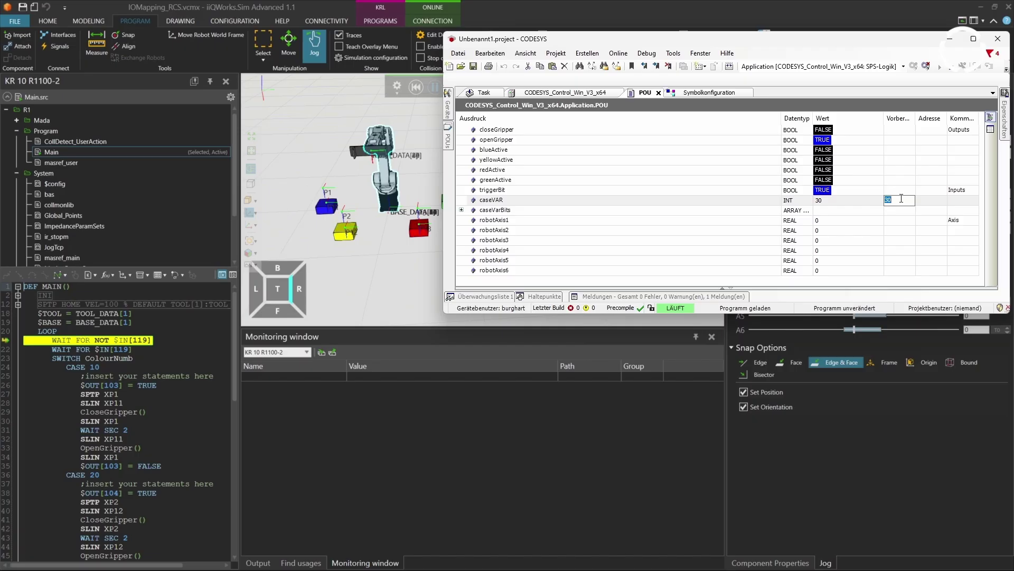
pyautogui.write('99')
pyautogui.press('Return')
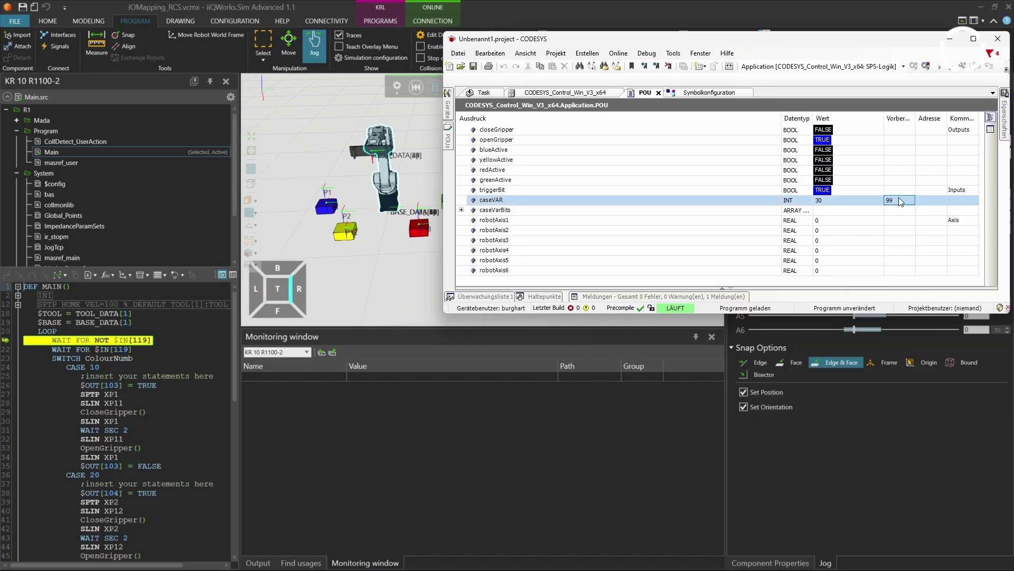
pyautogui.rightClick(898, 197)
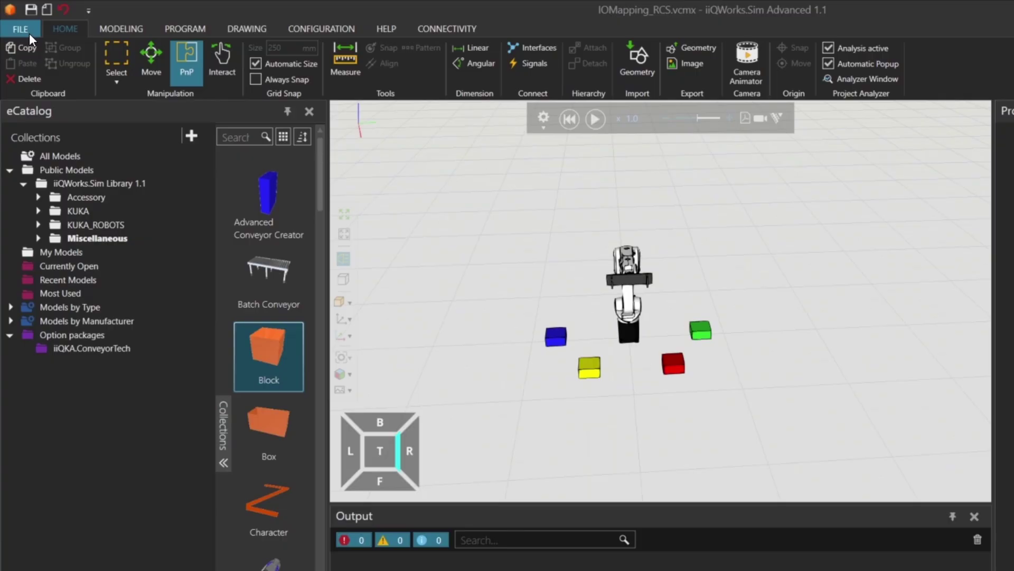
# Switch to iiQWorks.Sim, open its options and display the connectivity configuration with the OPC UA entry.
pyautogui.click(29, 32)
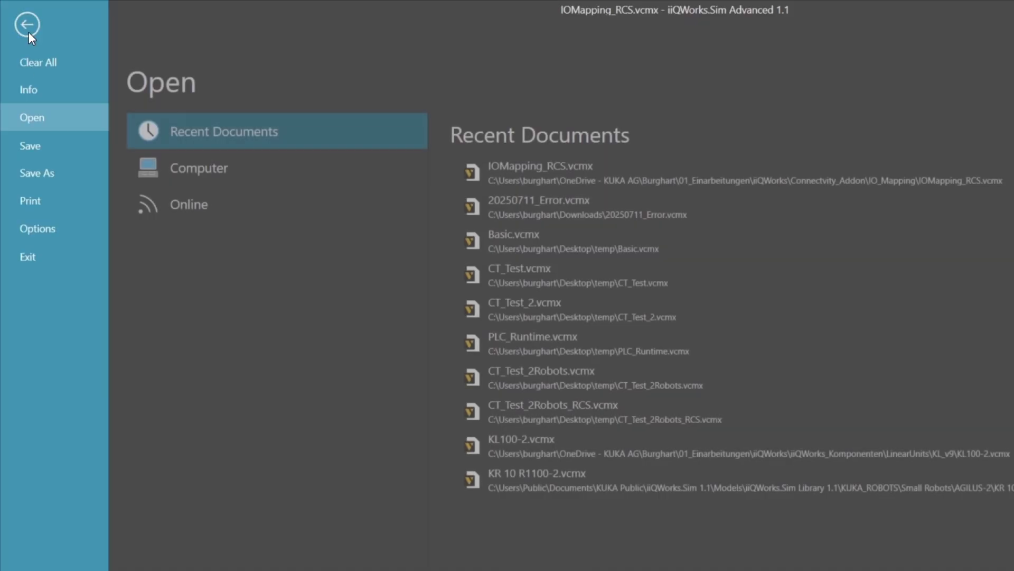
pyautogui.click(67, 238)
pyautogui.click(188, 211)
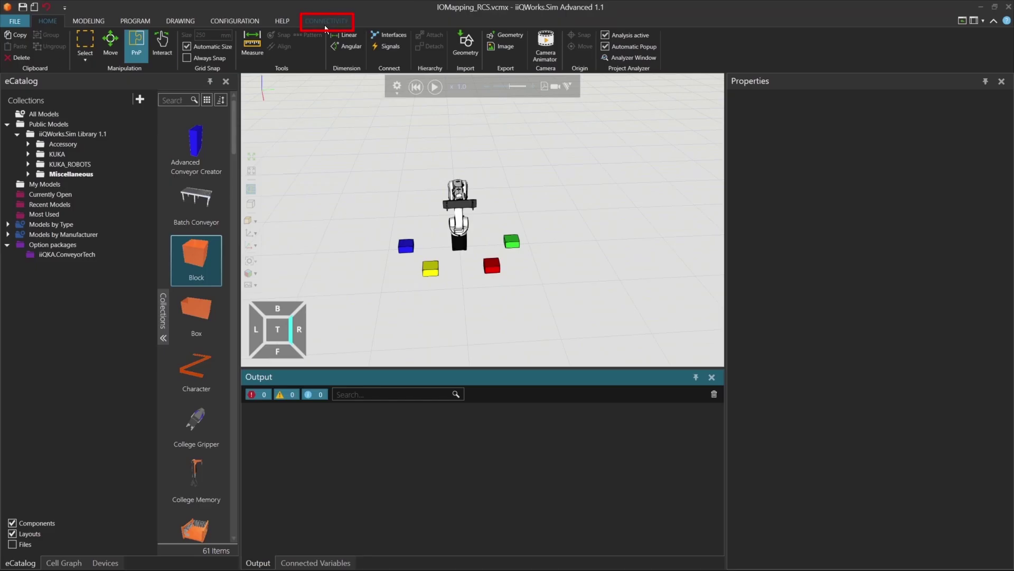
pyautogui.click(326, 24)
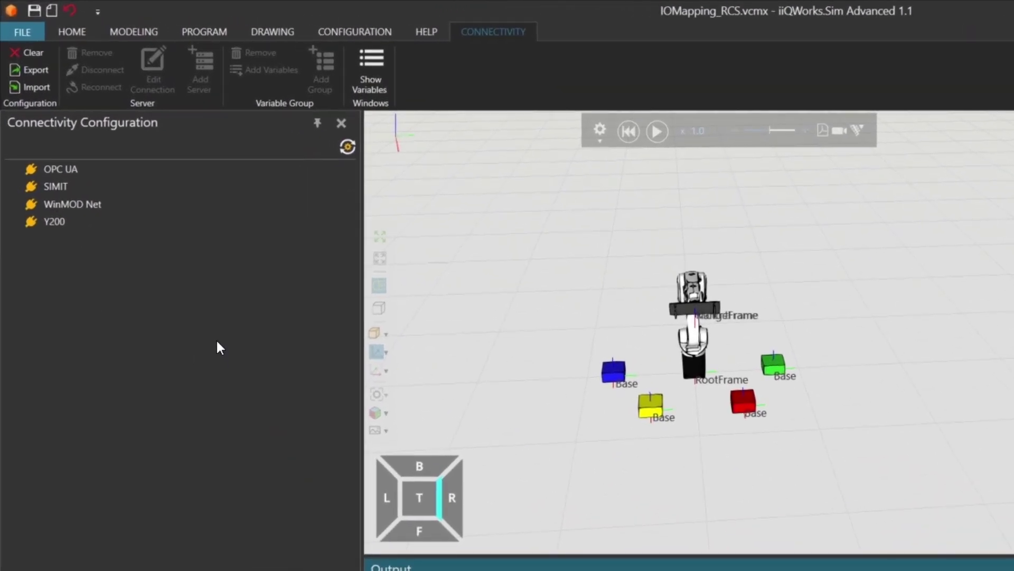
pyautogui.click(88, 175)
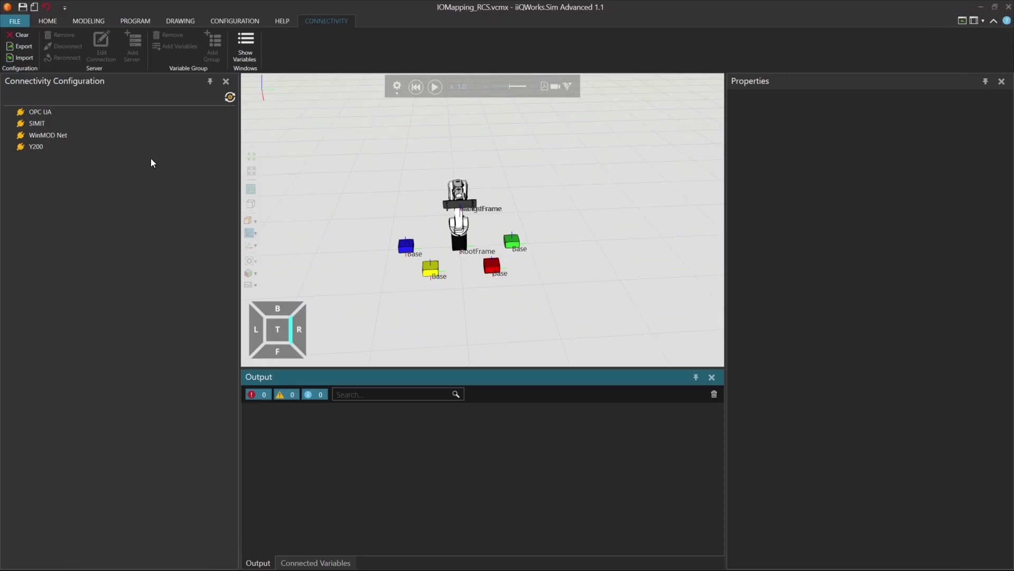
# Open the KR 10 R1100-2 robot's program tree, enlarged, and display the $config file from the System folder.
pyautogui.click(143, 21)
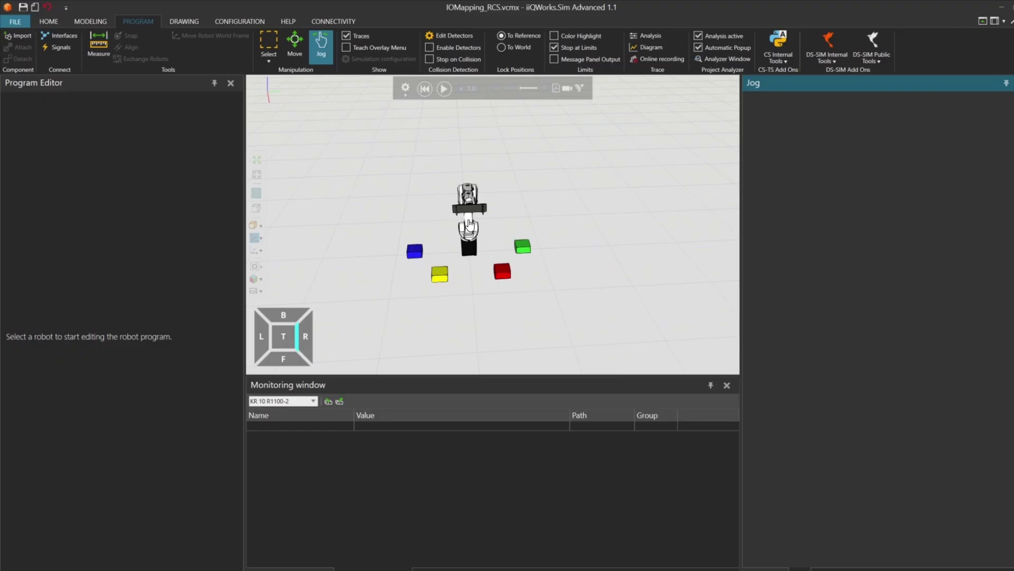
pyautogui.click(468, 223)
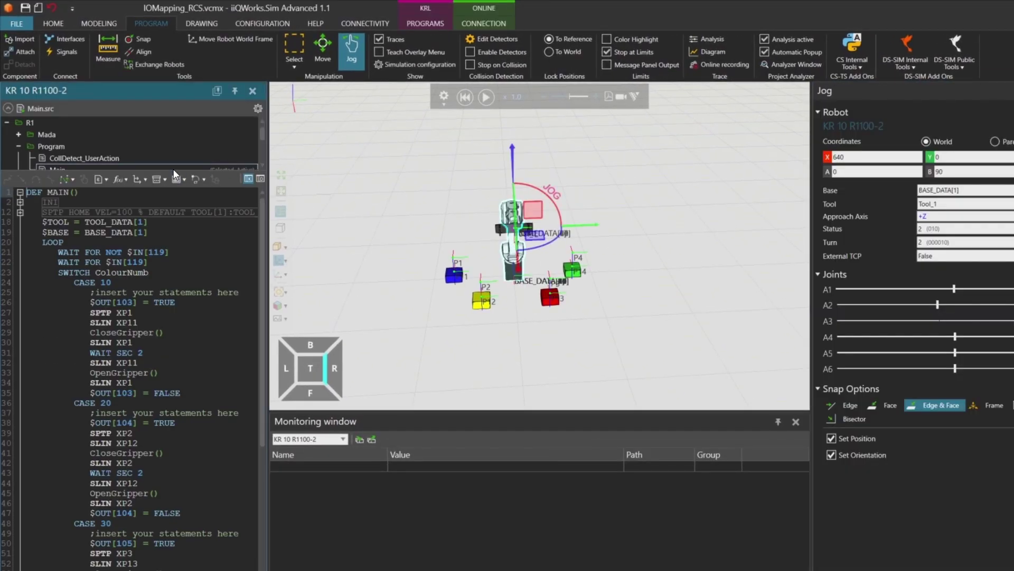
pyautogui.moveTo(174, 173); pyautogui.dragTo(161, 314)
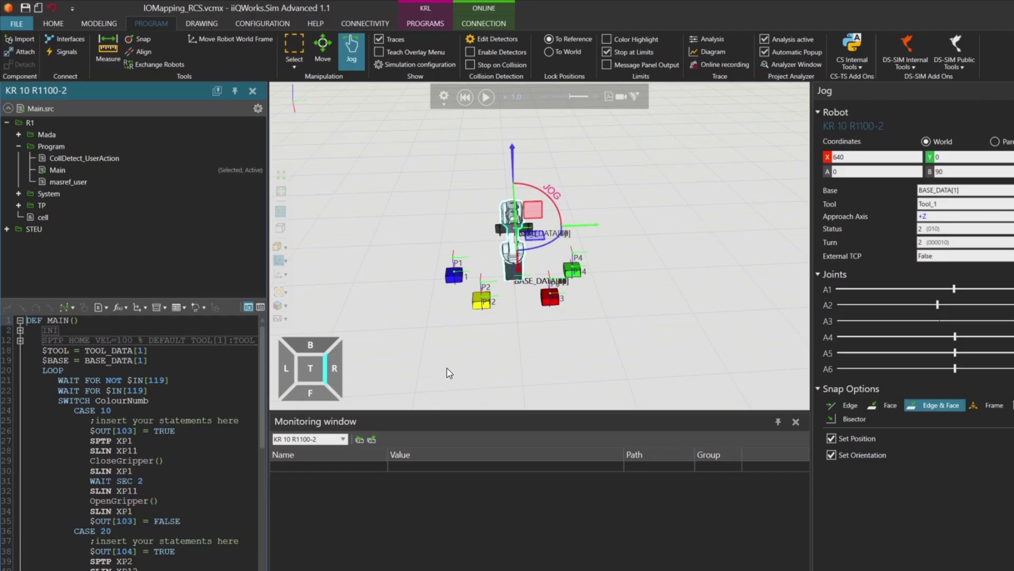
pyautogui.click(18, 193)
pyautogui.doubleClick(82, 170)
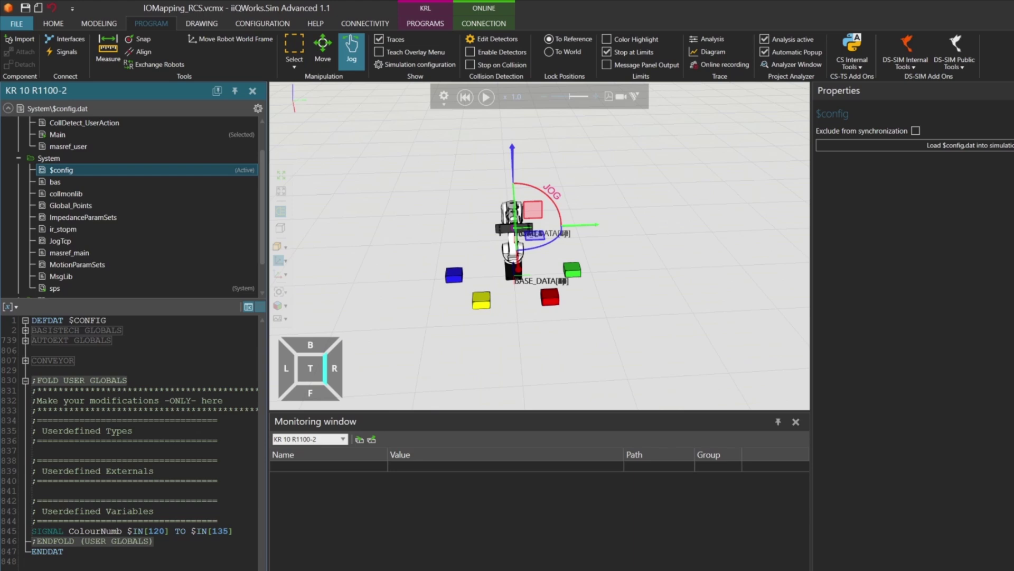
# Open the Main program's source code and examine its trigger waits and the CASE 10, 20, 30 and DEFAULT branches.
pyautogui.scroll(1, 131, 188)
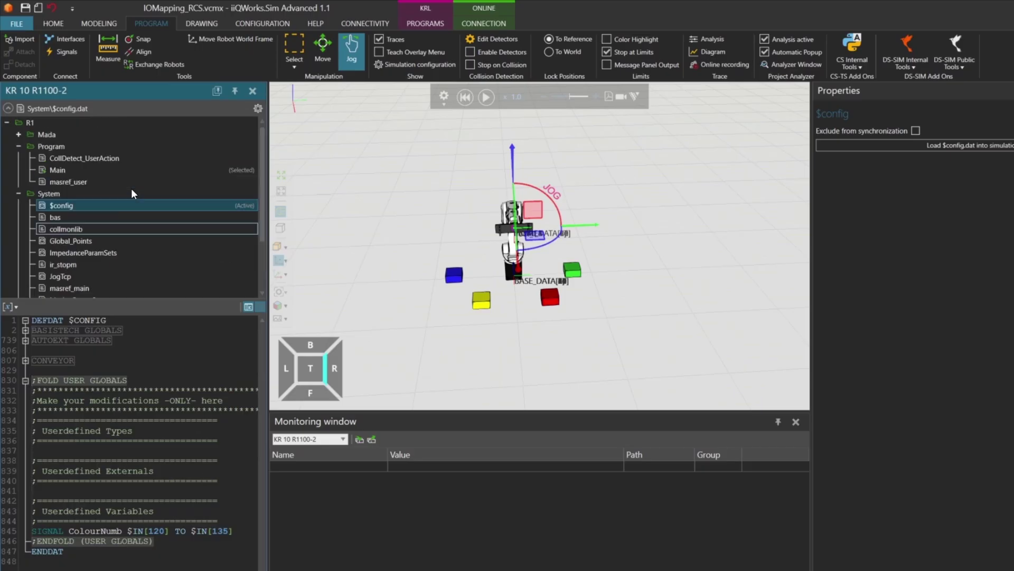
pyautogui.click(112, 168)
pyautogui.doubleClick(112, 168)
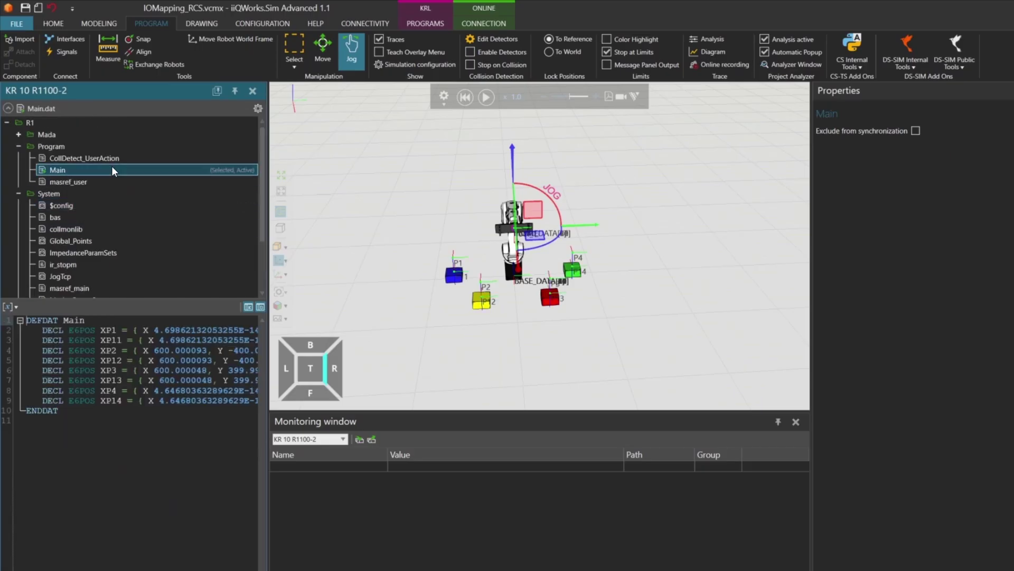
pyautogui.click(259, 309)
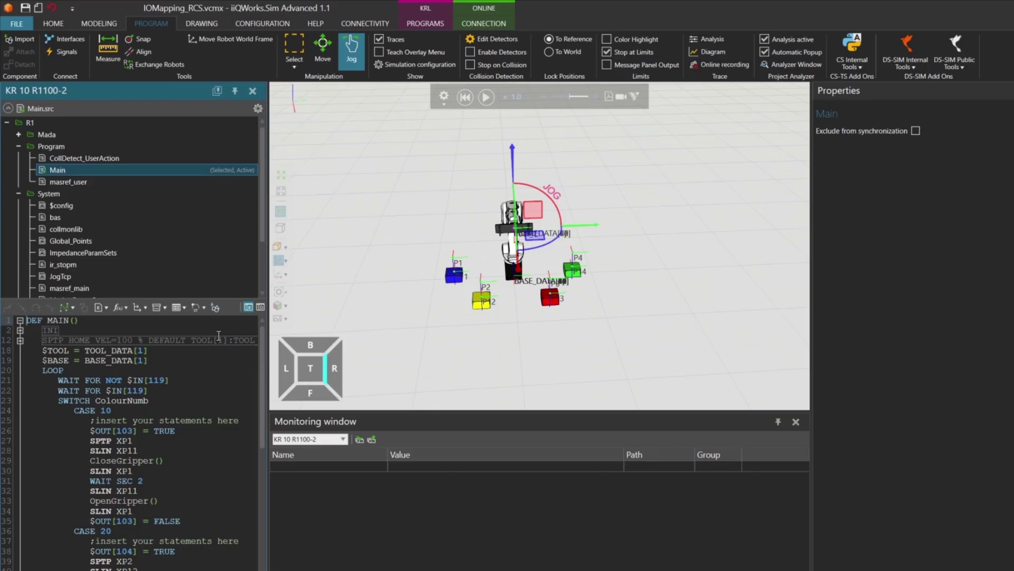
pyautogui.scroll(-1, 122, 409)
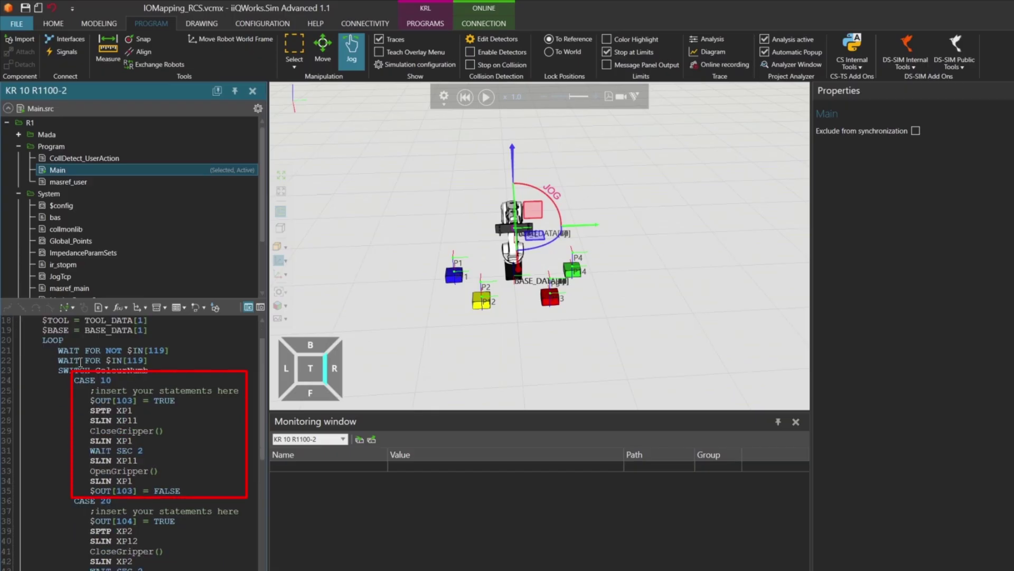
pyautogui.scroll(-2, 134, 510)
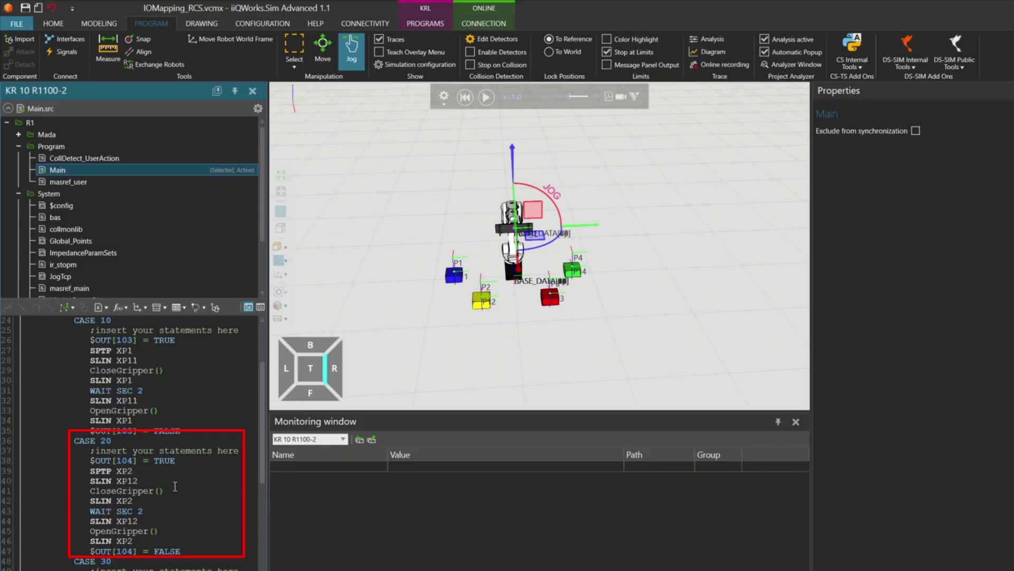
pyautogui.scroll(-3, 197, 495)
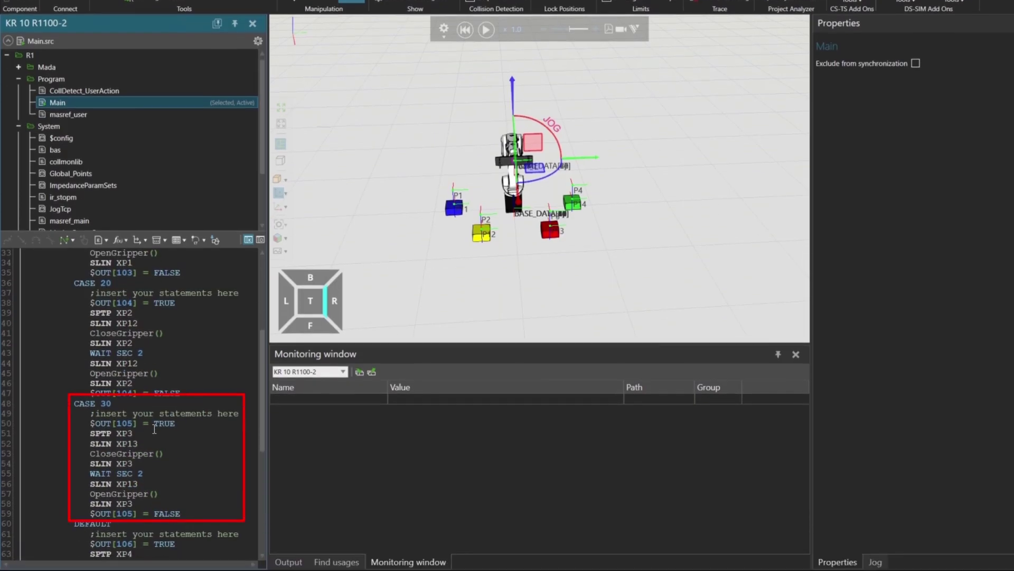
pyautogui.scroll(-2, 169, 436)
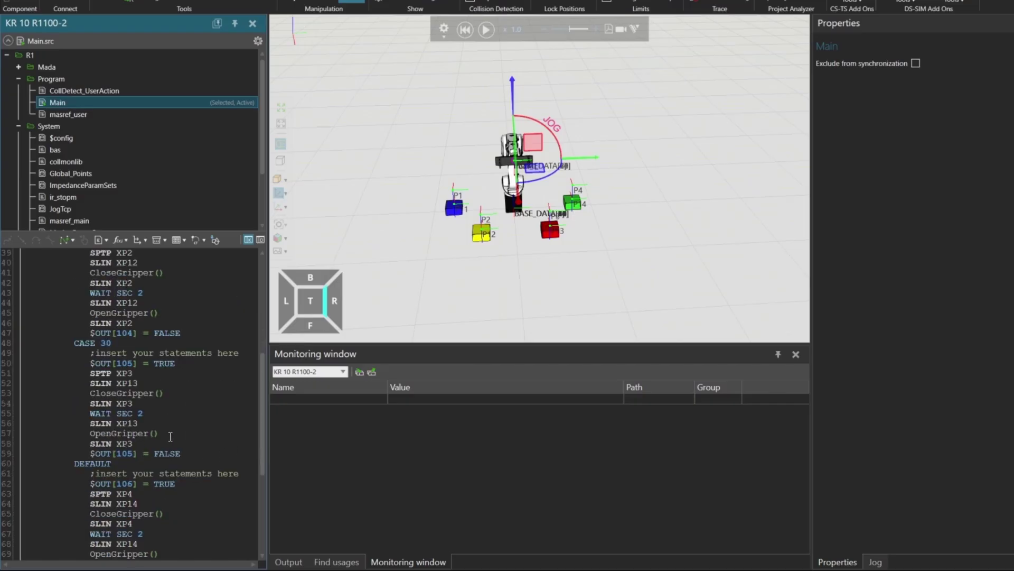
pyautogui.scroll(-2, 171, 434)
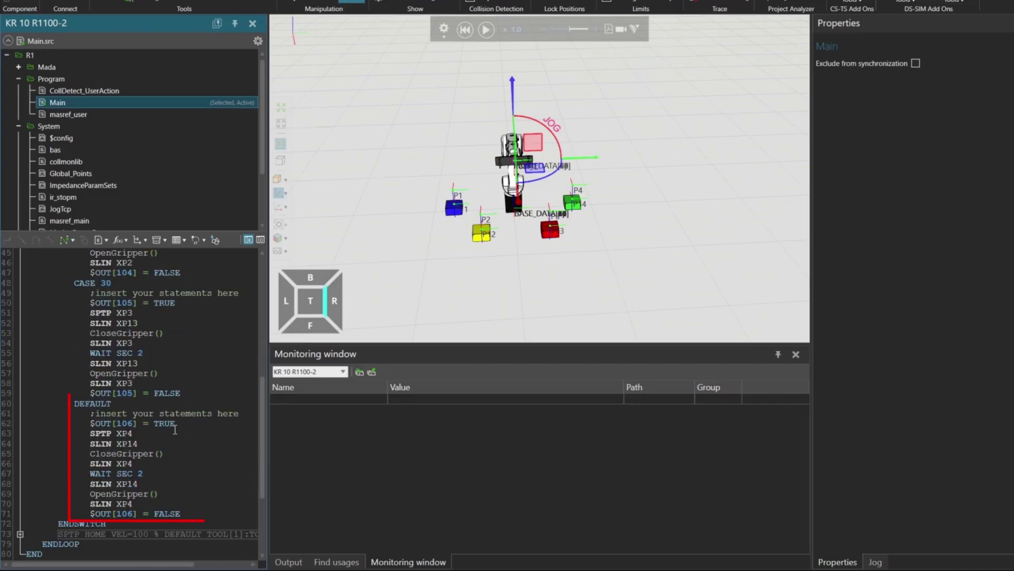
pyautogui.scroll(10, 175, 430)
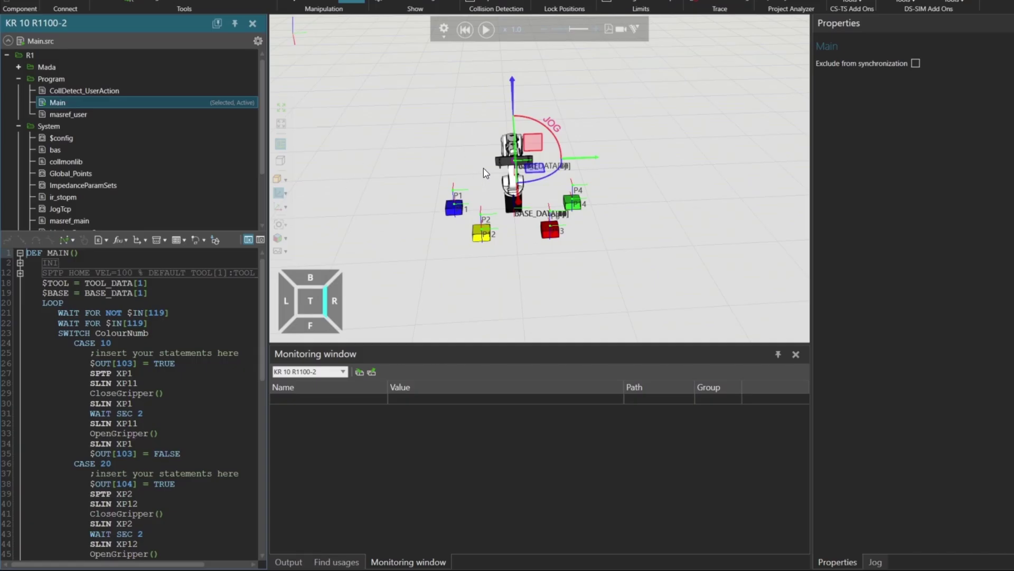
# Inspect the signal connections between the gripper component NewComponent and the KR 10 R1100-2 robot.
pyautogui.scroll(2, 483, 168)
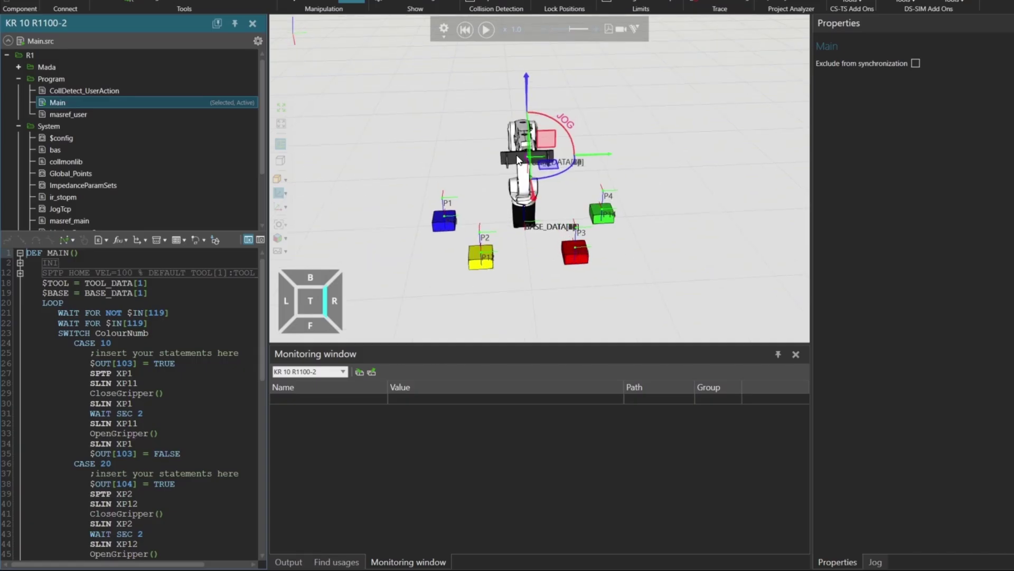
pyautogui.click(482, 188)
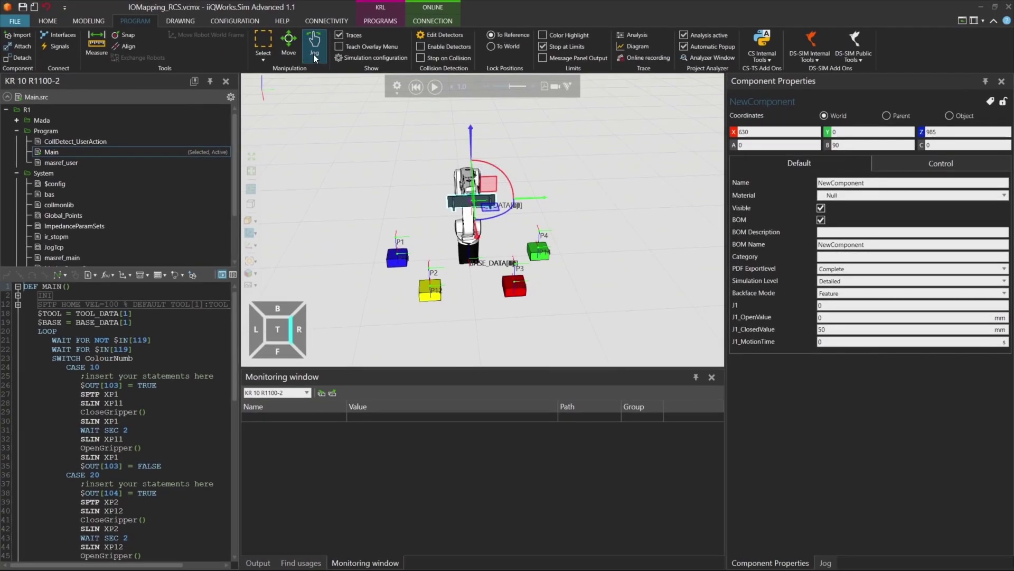
pyautogui.click(58, 47)
pyautogui.moveTo(452, 173); pyautogui.dragTo(316, 190)
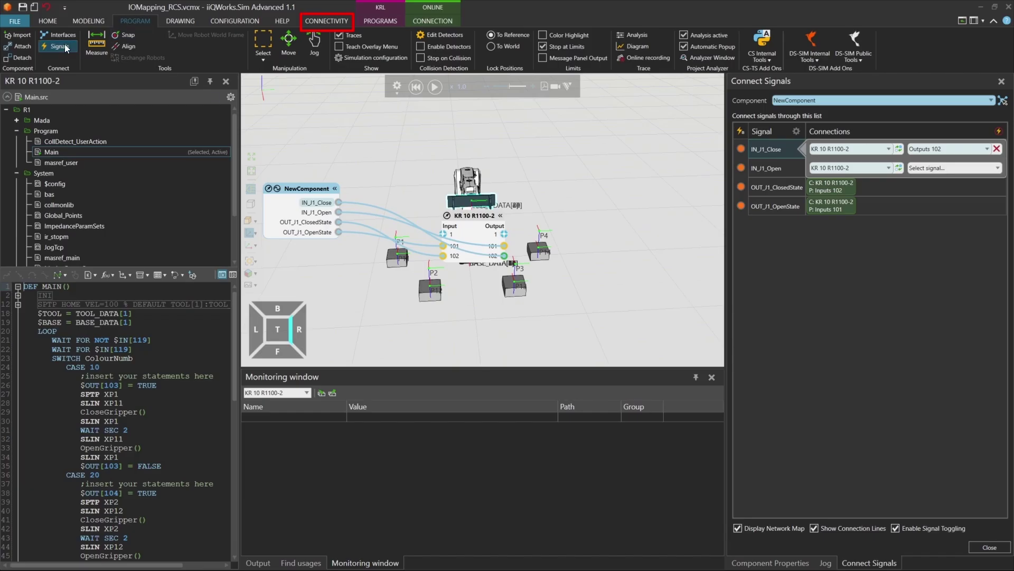
pyautogui.click(314, 45)
# Add a new OPC UA server to the connectivity configuration.
pyautogui.click(326, 21)
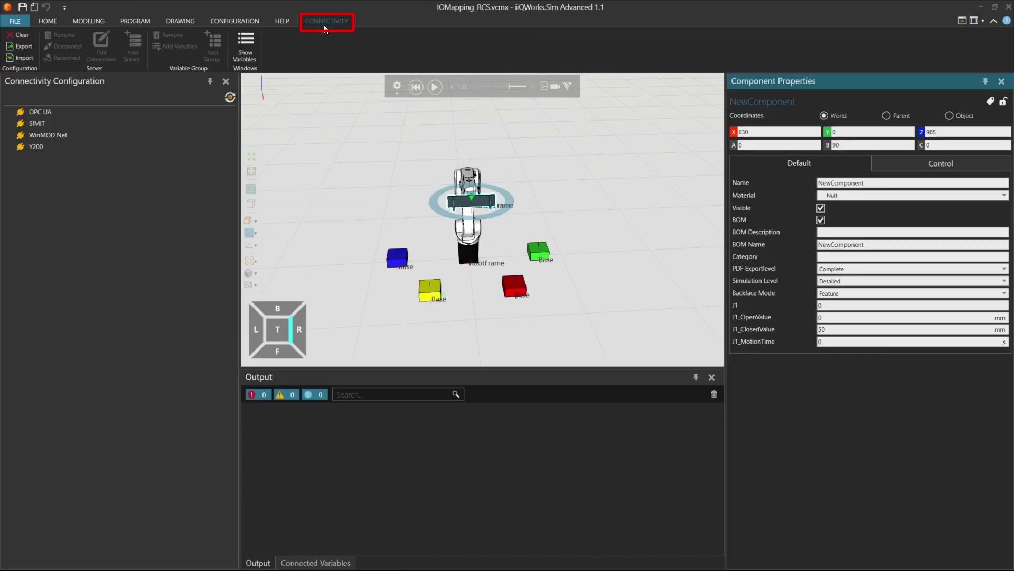
pyautogui.click(68, 113)
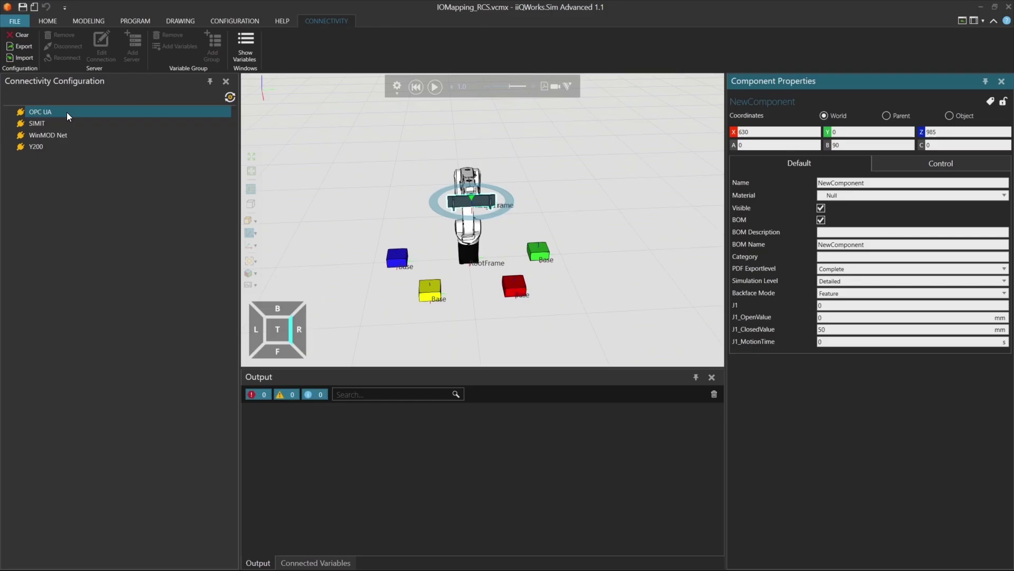
pyautogui.rightClick(66, 112)
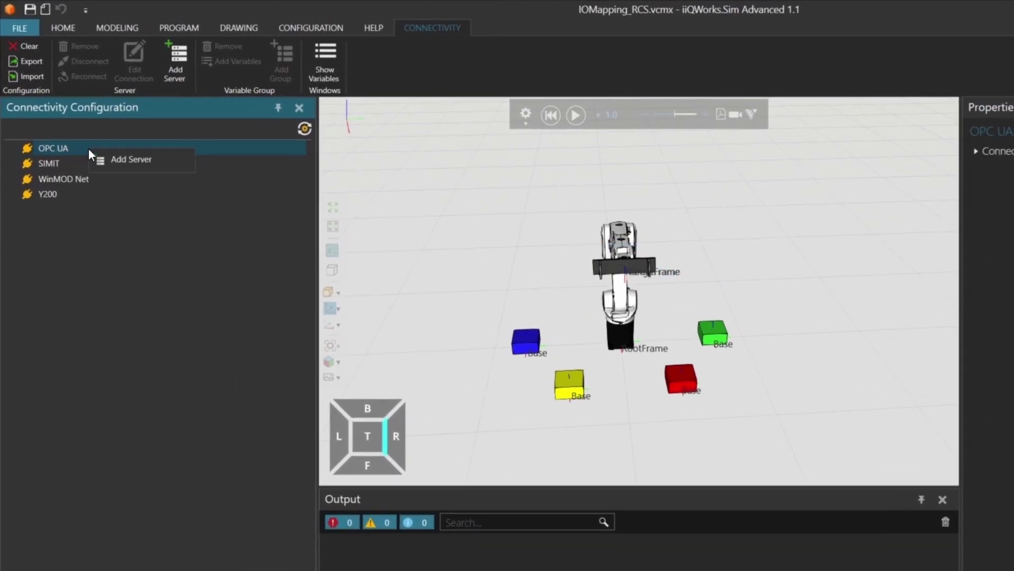
pyautogui.click(122, 160)
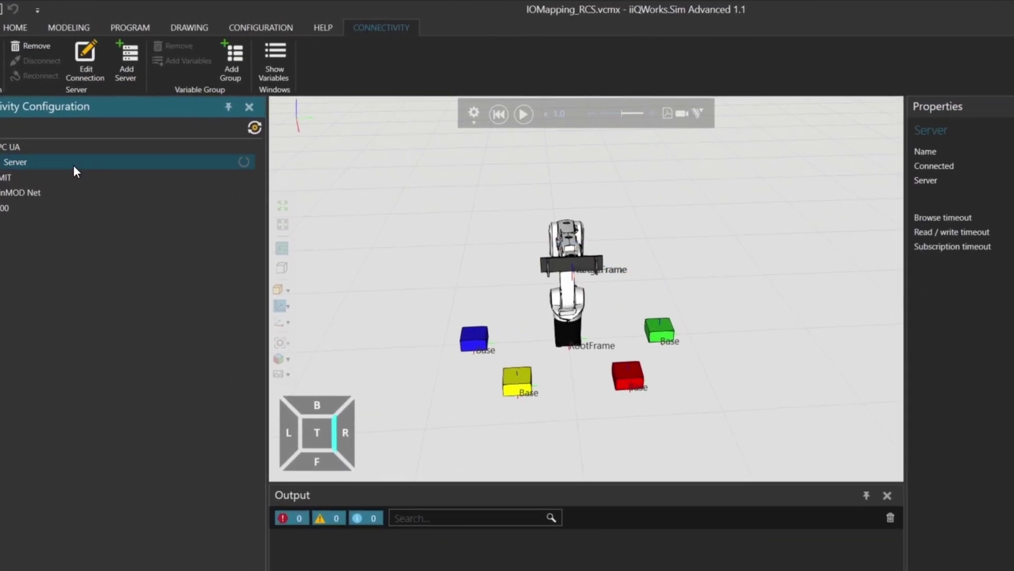
# Set the OPC UA server address to opc.tcp://localhost:4845 and test the connection.
pyautogui.click(964, 192)
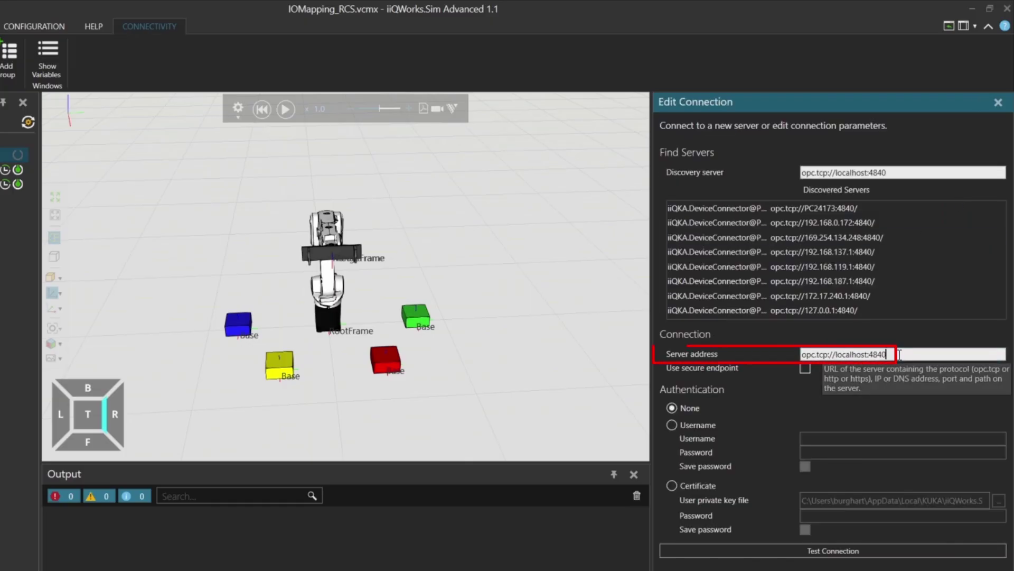
pyautogui.moveTo(898, 354)
pyautogui.mouseDown()
pyautogui.moveTo(837, 355)
pyautogui.moveTo(893, 354)
pyautogui.mouseUp()
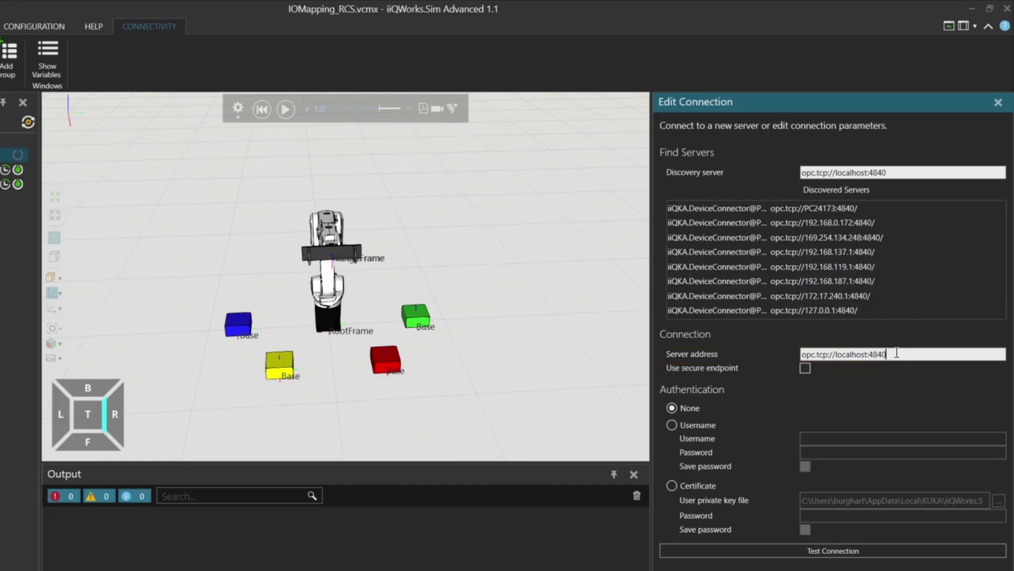
pyautogui.press('BackSpace')
pyautogui.write('5')
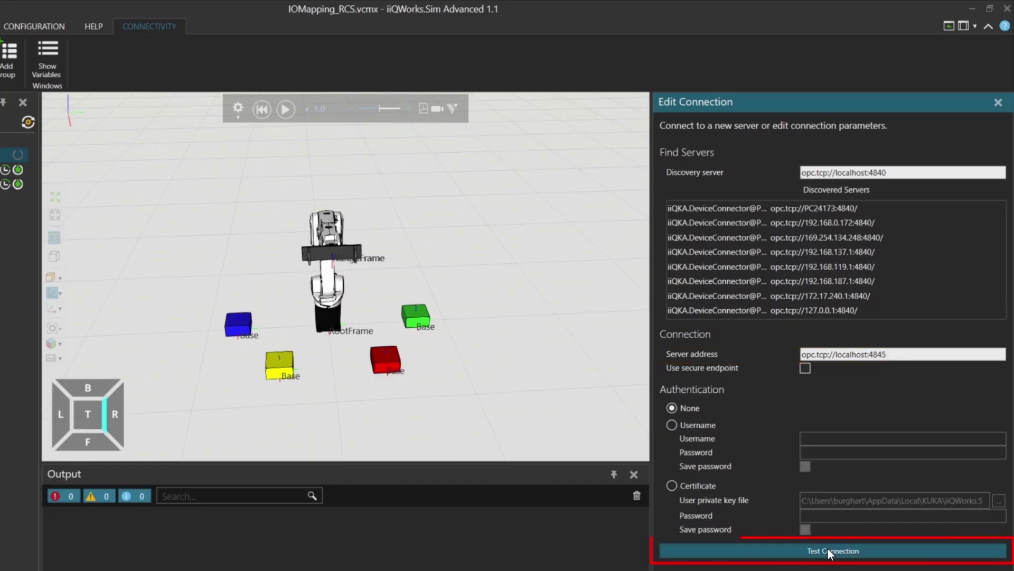
pyautogui.click(828, 549)
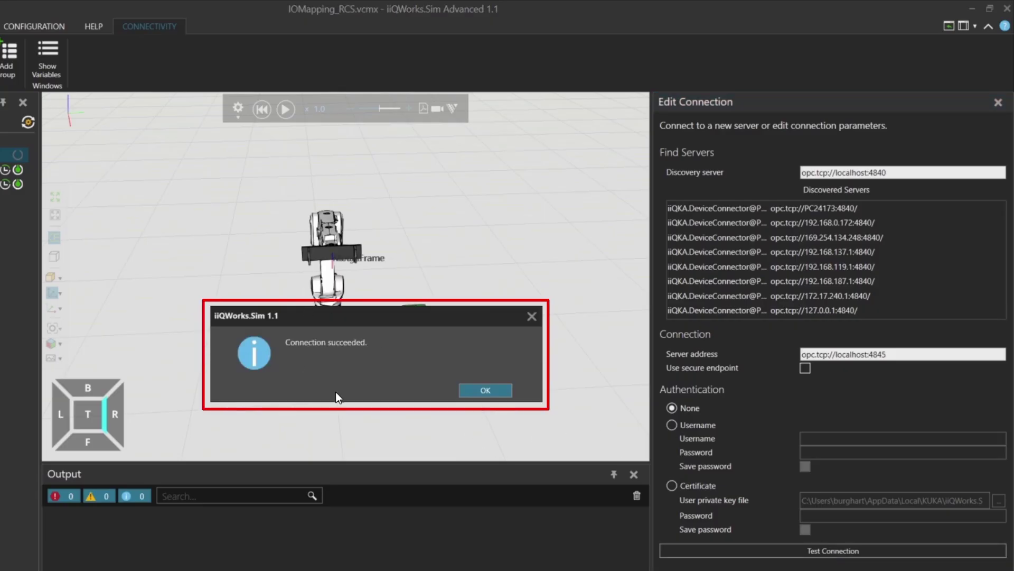
pyautogui.click(481, 391)
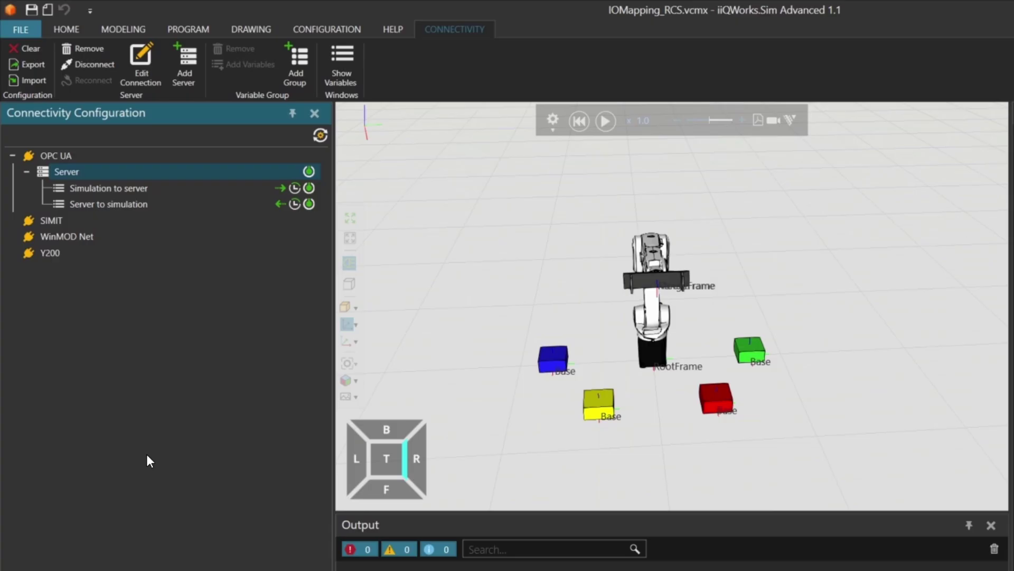
# Start adding variables to the Server to simulation group and reposition the variable pairing dialog.
pyautogui.rightClick(125, 205)
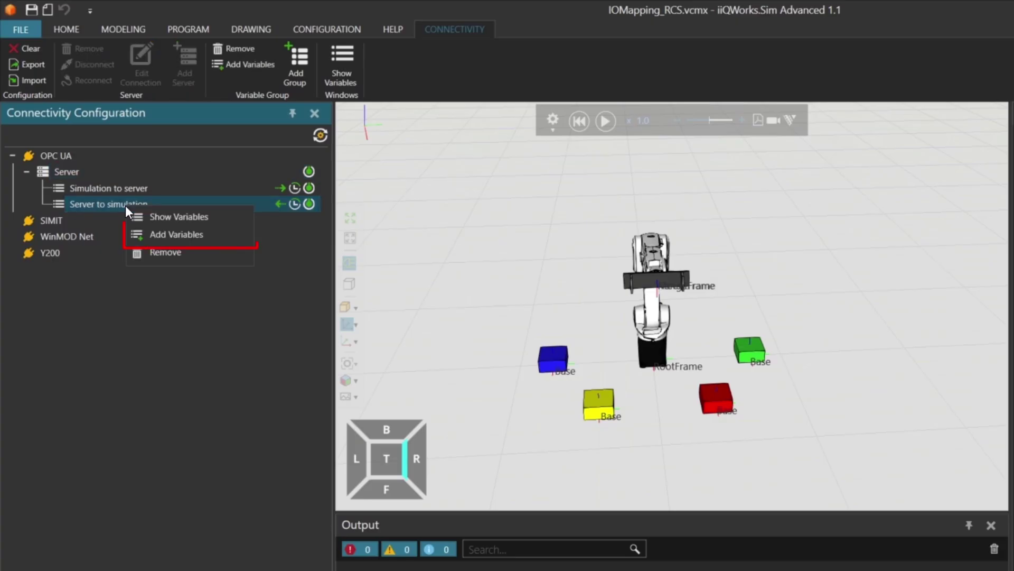
pyautogui.click(171, 232)
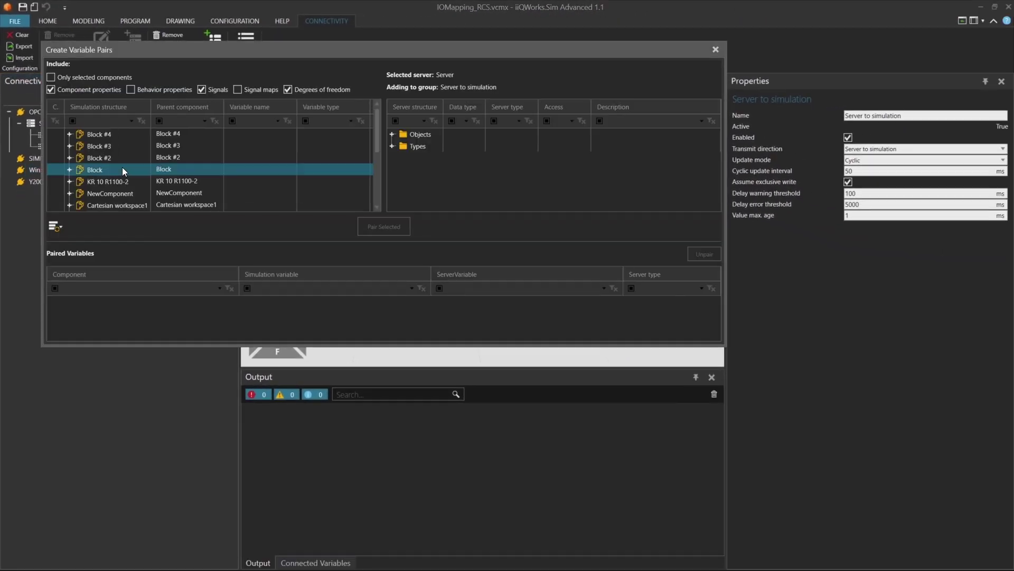
pyautogui.moveTo(404, 50); pyautogui.dragTo(555, 169)
# Expand the server structure through DeviceSet, CODESYS Control Win V3 x64, Resources, Application and Programs down to the POU variables.
pyautogui.click(546, 255)
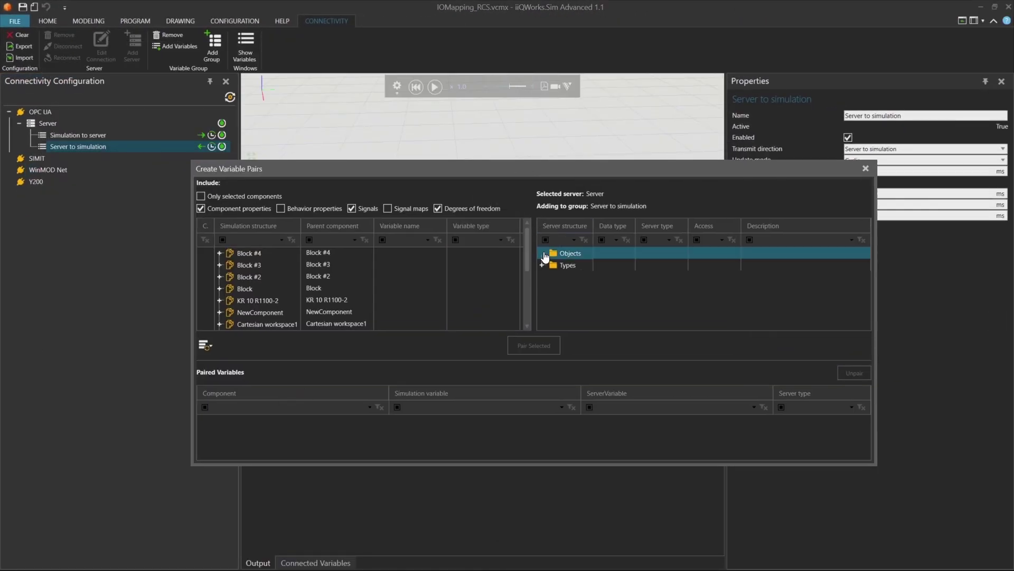
pyautogui.click(543, 254)
pyautogui.click(552, 267)
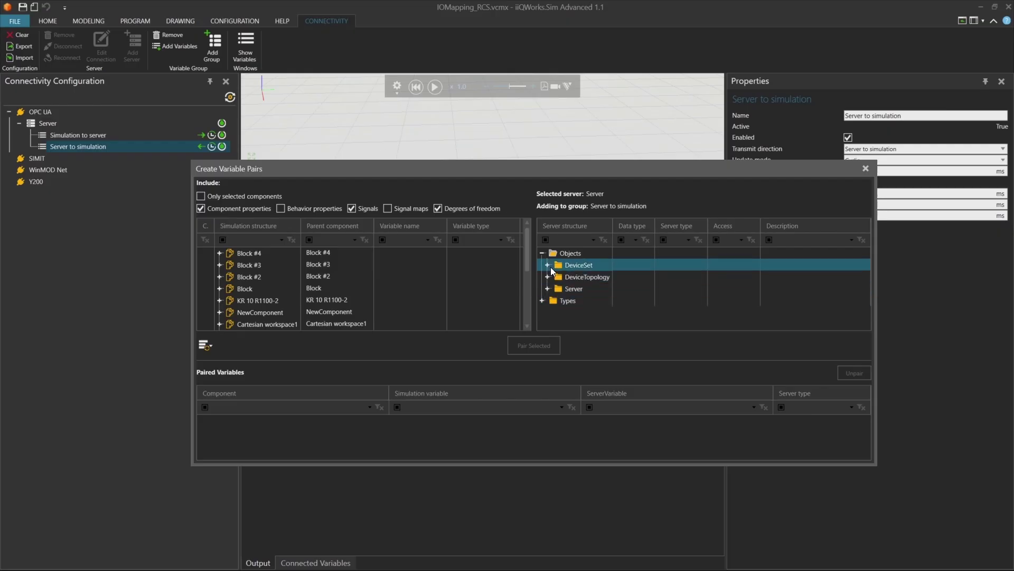
pyautogui.click(548, 266)
pyautogui.click(566, 233)
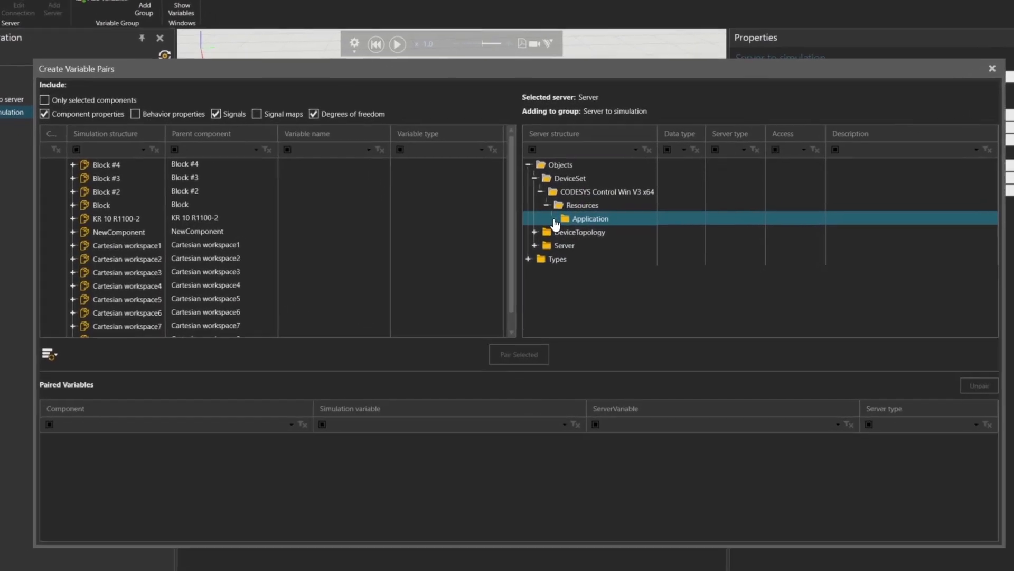
pyautogui.click(554, 219)
pyautogui.click(559, 233)
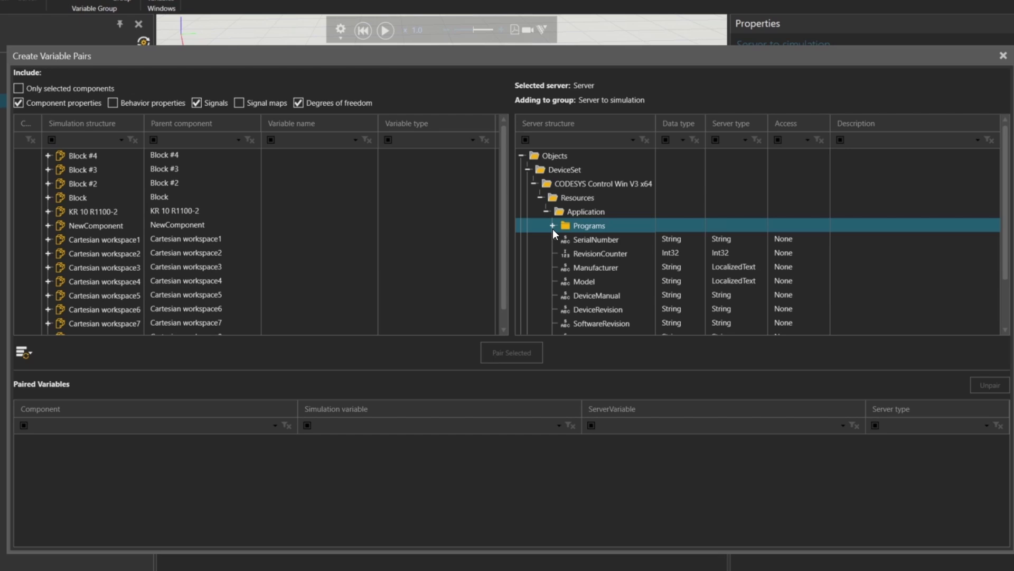
pyautogui.click(553, 227)
pyautogui.click(566, 240)
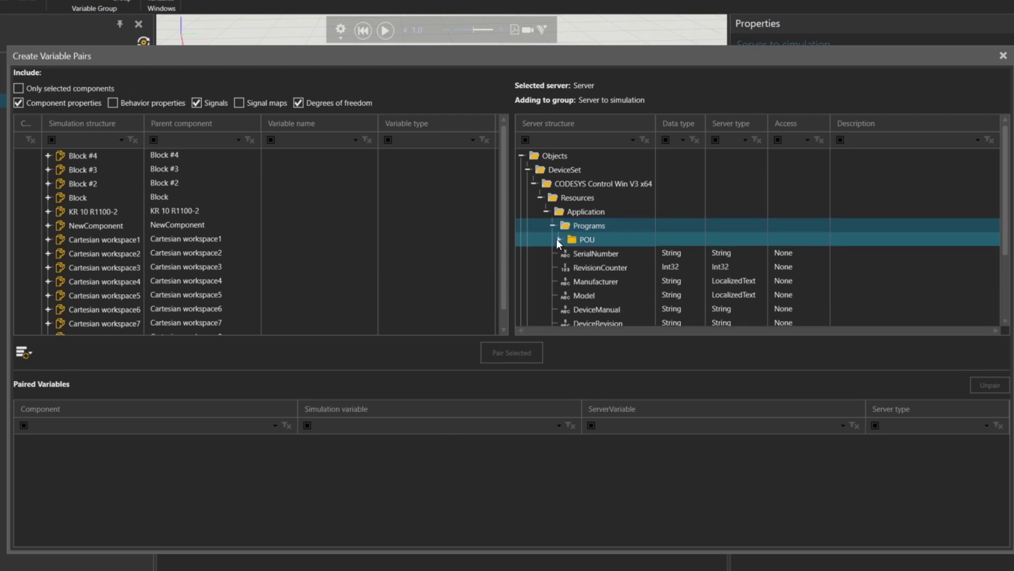
pyautogui.click(558, 239)
pyautogui.scroll(-2, 619, 232)
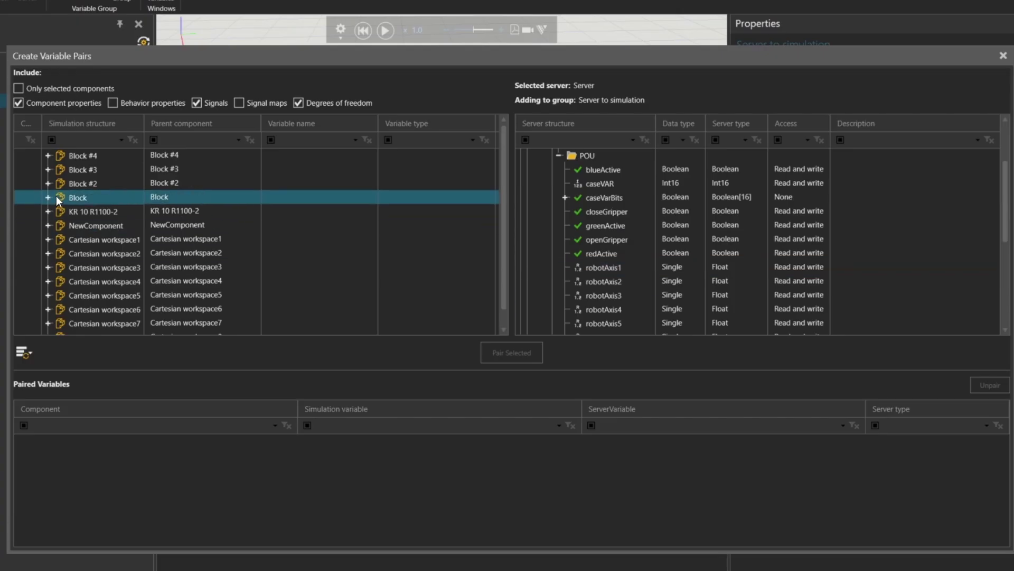
# Limit the simulation structure to signal maps and degrees of freedom, excluding signals and component properties.
pyautogui.click(197, 103)
pyautogui.click(19, 103)
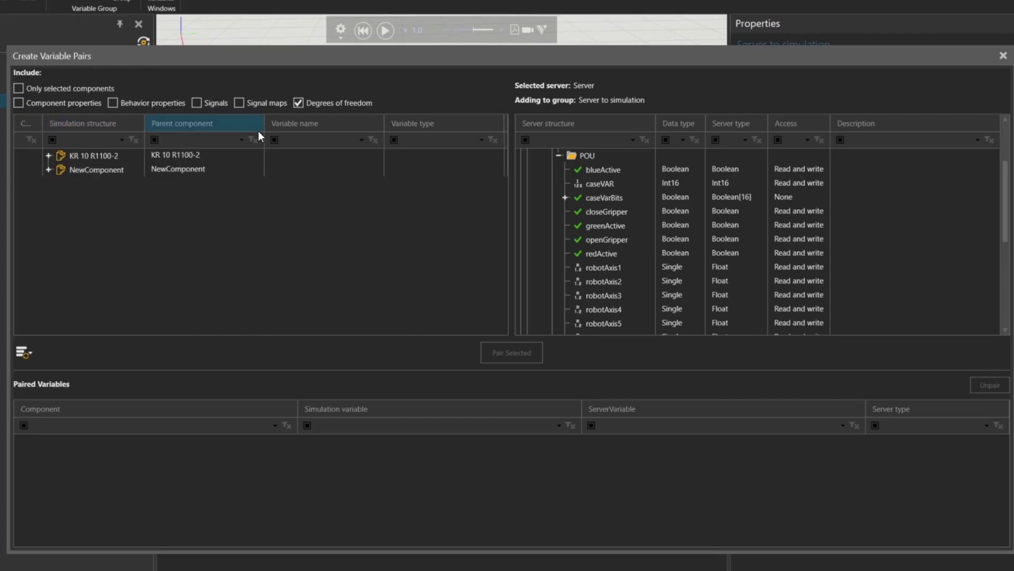
pyautogui.click(239, 103)
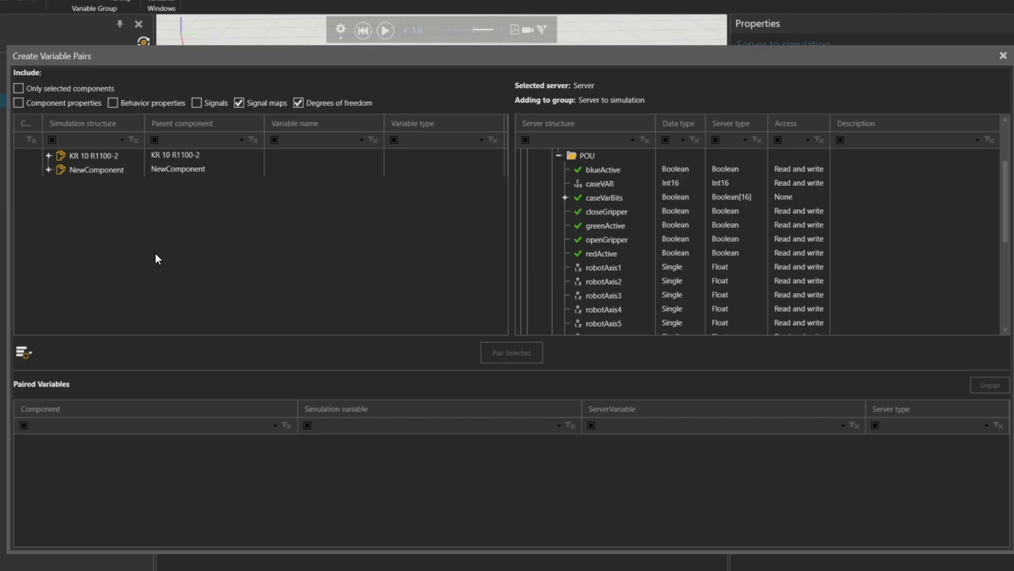
# Expand the KR 10 R1100-2 robot's Inputs signal map in the simulation structure.
pyautogui.click(37, 153)
pyautogui.click(48, 158)
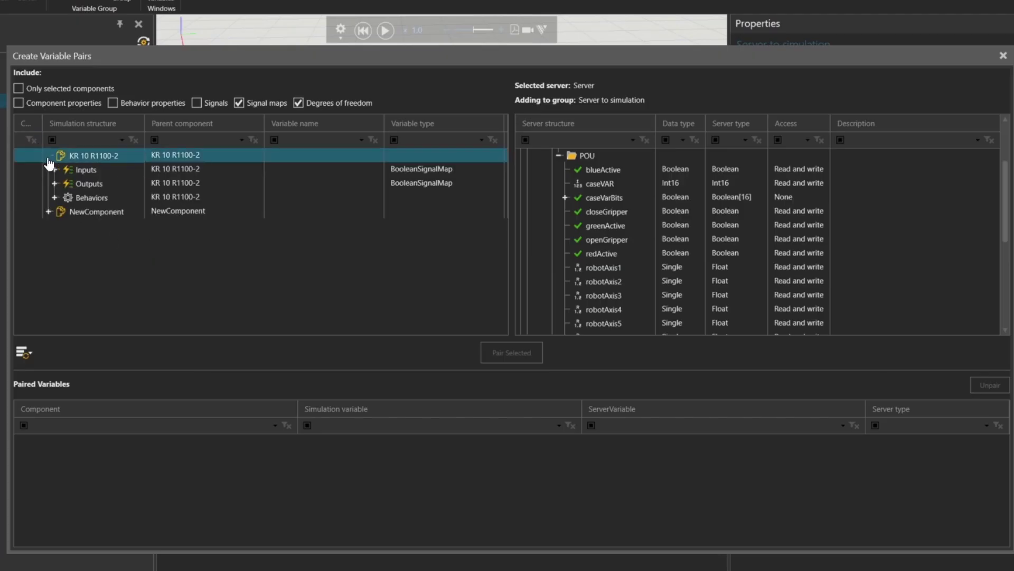
pyautogui.click(52, 168)
pyautogui.click(54, 170)
pyautogui.click(124, 282)
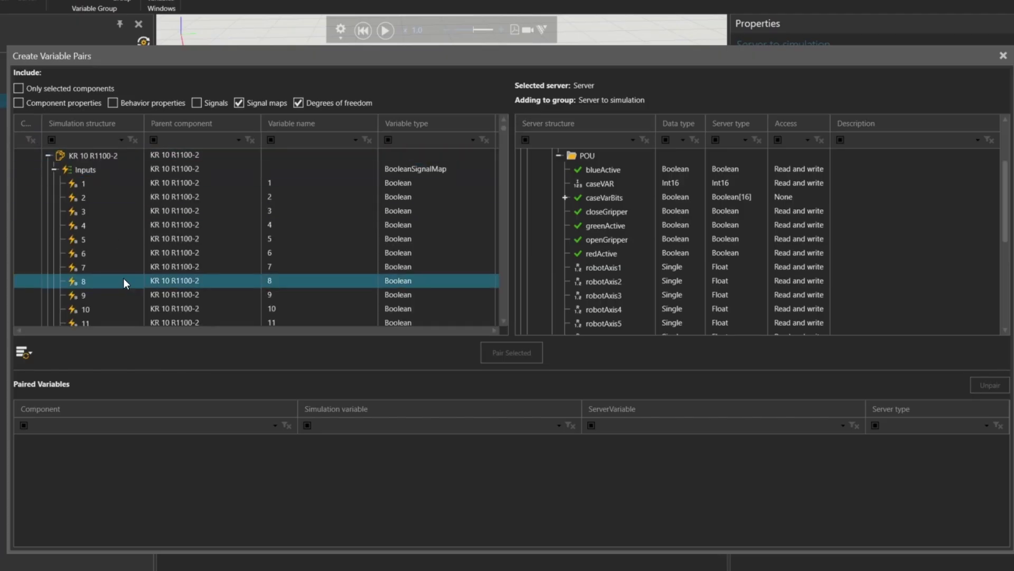
# Pair robot input 119 with the POU variable triggerBit.
pyautogui.scroll(-20, 133, 247)
pyautogui.click(132, 230)
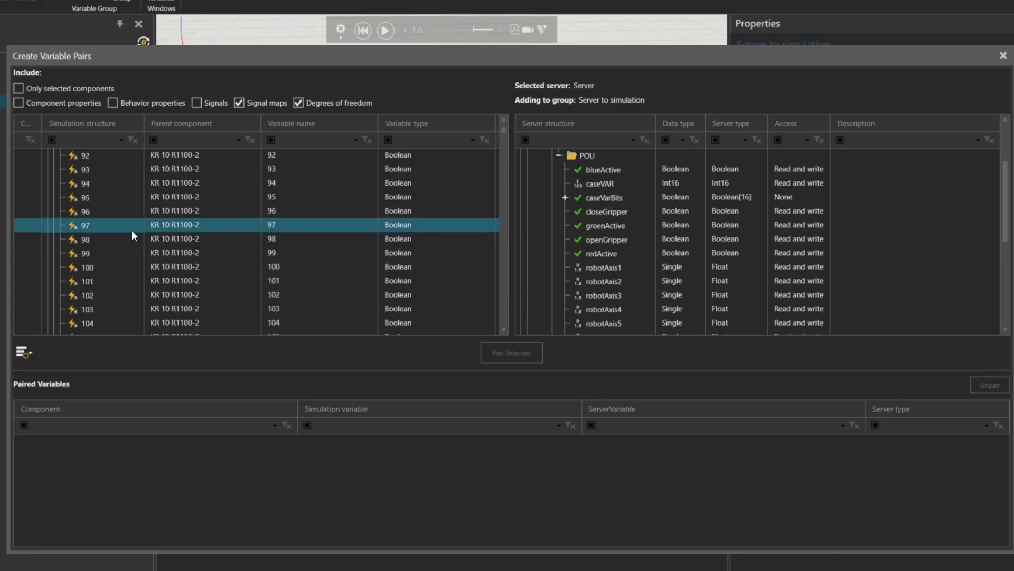
pyautogui.scroll(-8, 132, 230)
pyautogui.click(113, 197)
pyautogui.click(606, 211)
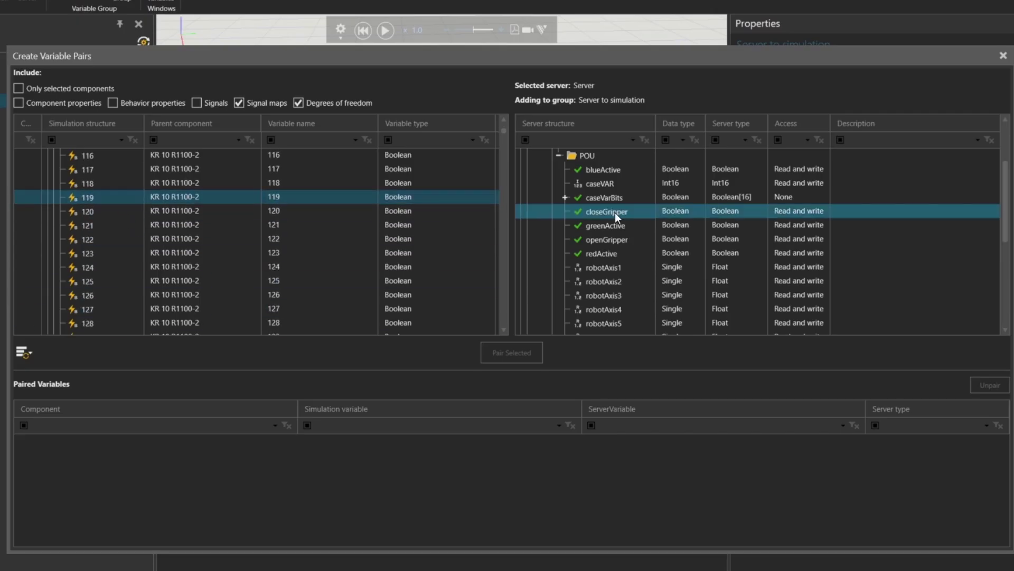
pyautogui.scroll(-2, 615, 214)
pyautogui.click(602, 267)
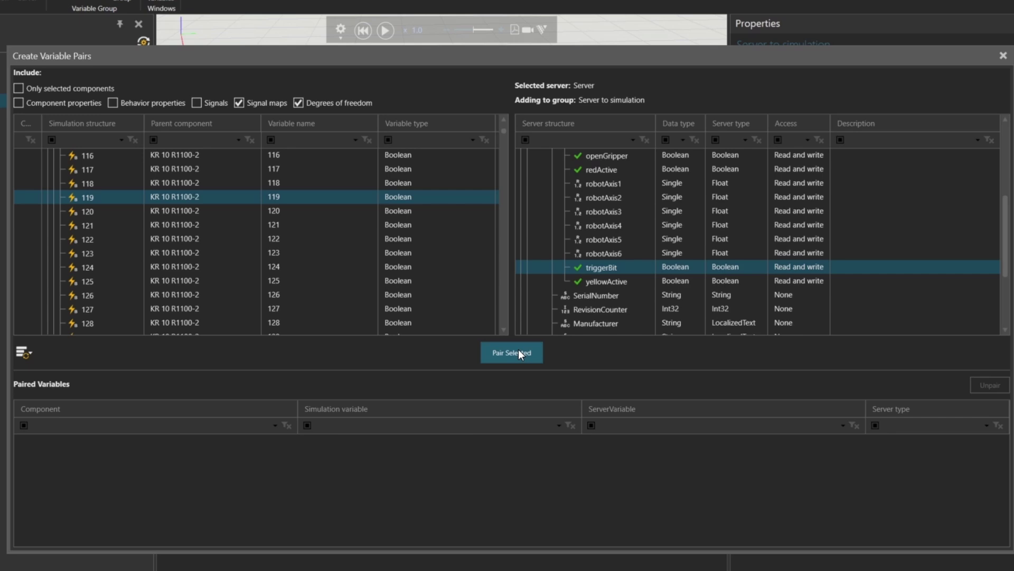
pyautogui.click(518, 351)
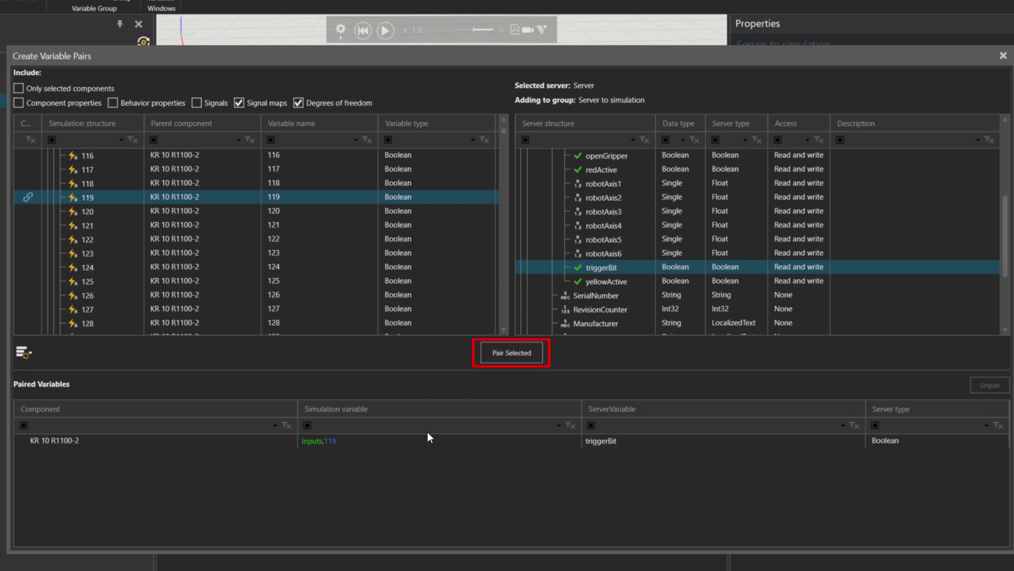
# Select robot input 120 and expand the caseVarBits array in the server structure.
pyautogui.click(113, 210)
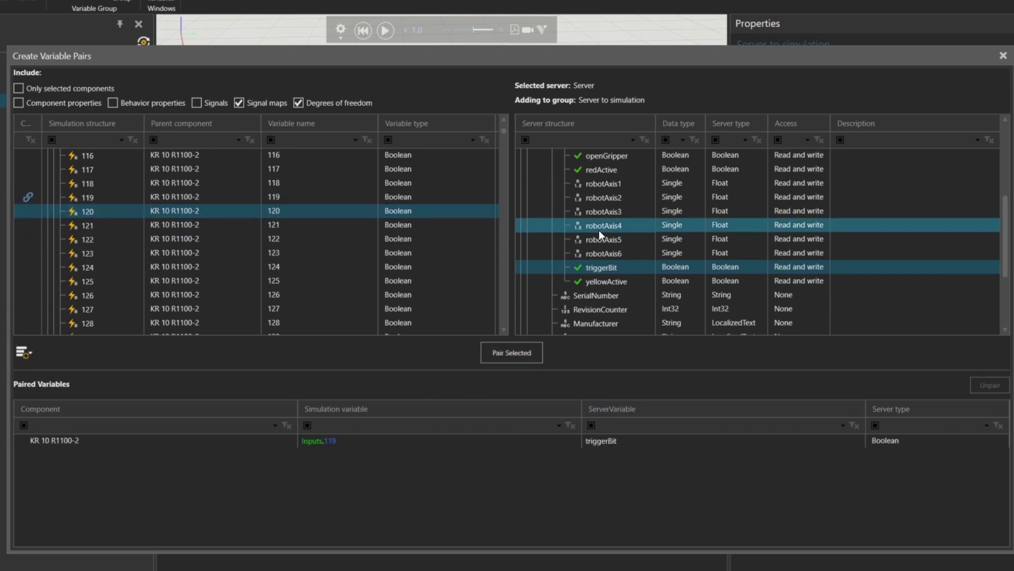
pyautogui.scroll(2, 600, 230)
pyautogui.click(572, 198)
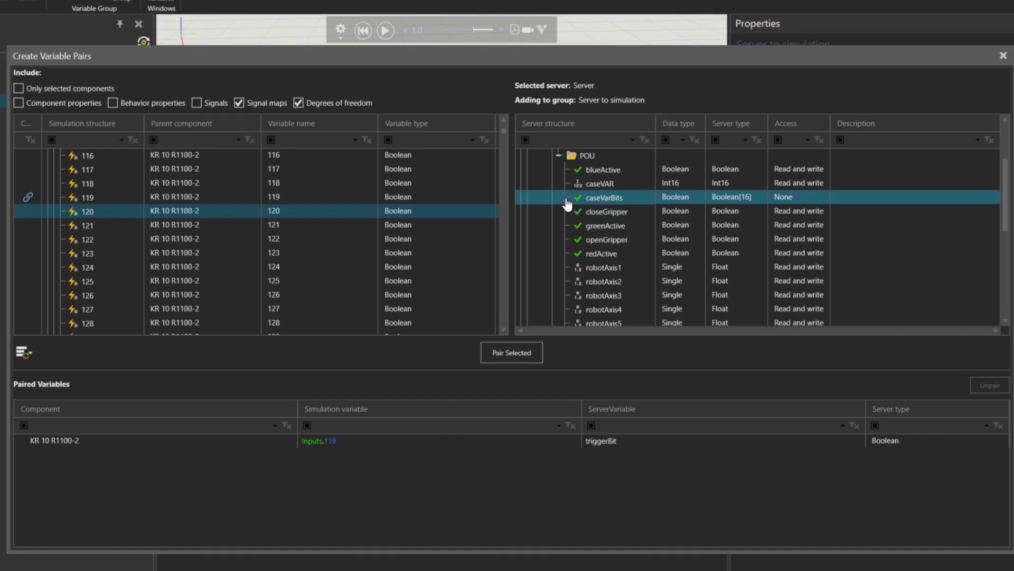
pyautogui.click(565, 199)
pyautogui.click(715, 278)
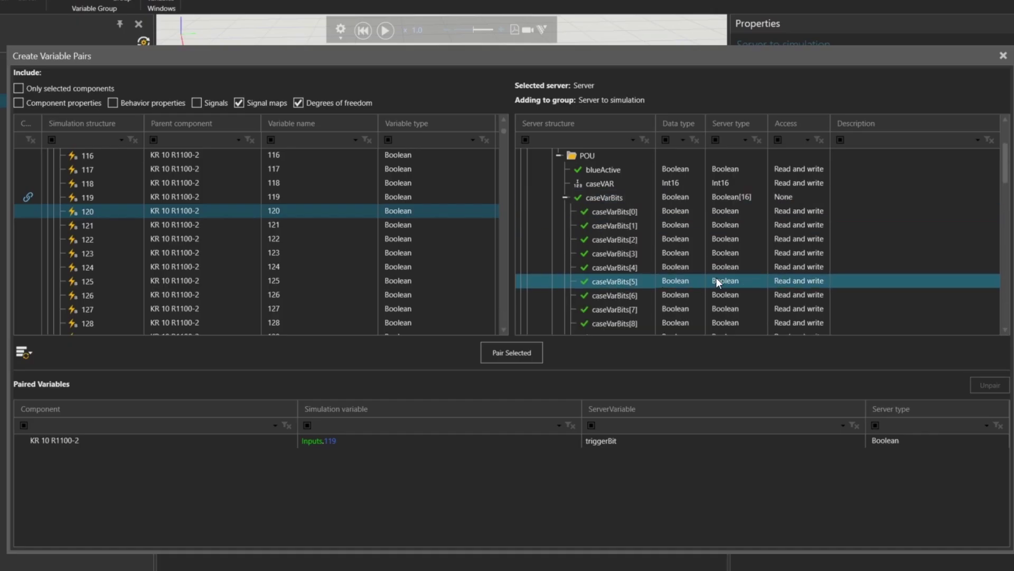
pyautogui.click(766, 229)
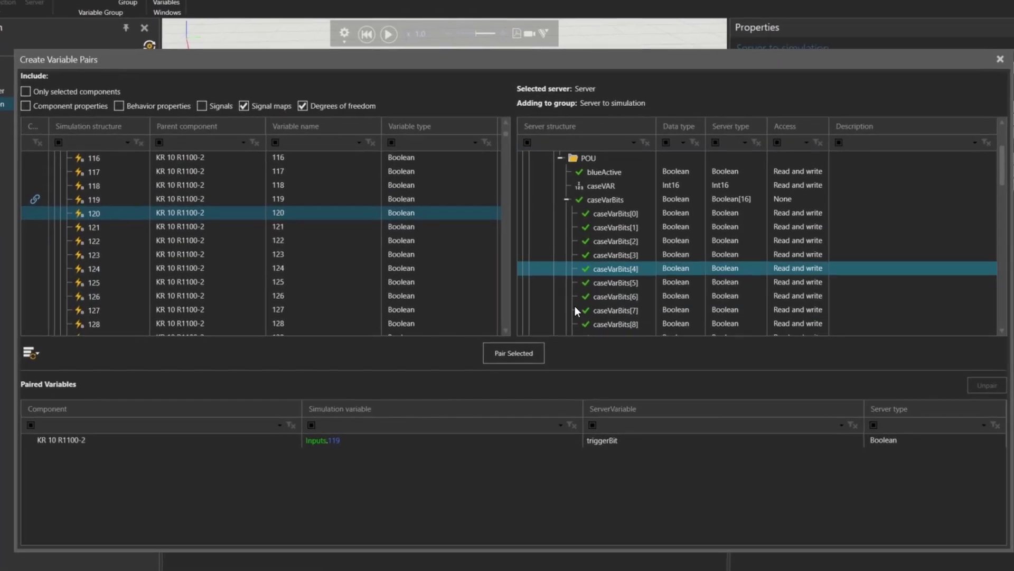
# Try to pair robot inputs 120 to 135 with caseVarBits[0] to caseVarBits[15] in a single operation.
pyautogui.keyDown('ctrl'); pyautogui.click(197, 267); pyautogui.keyUp('ctrl')
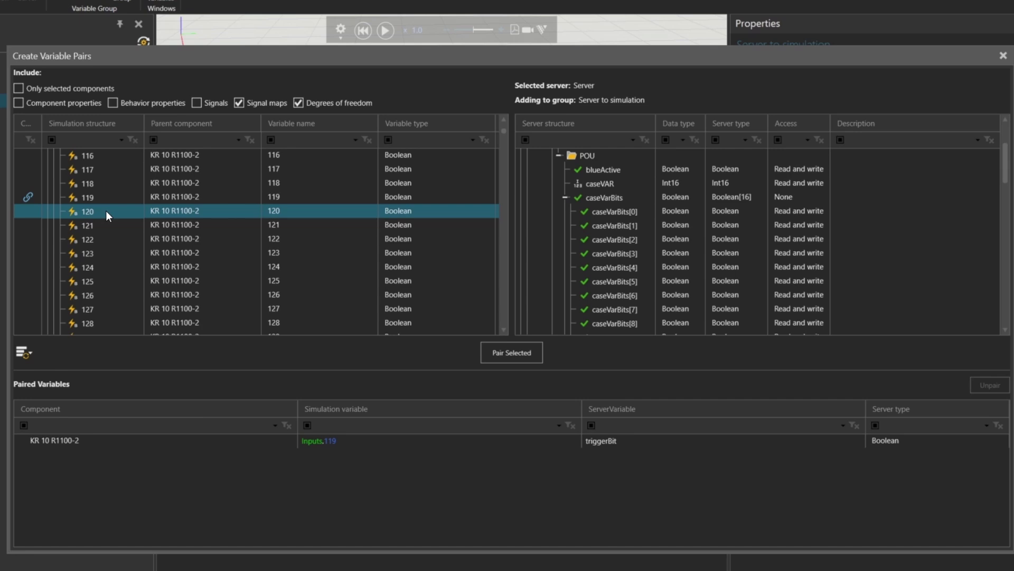
pyautogui.scroll(-3, 106, 210)
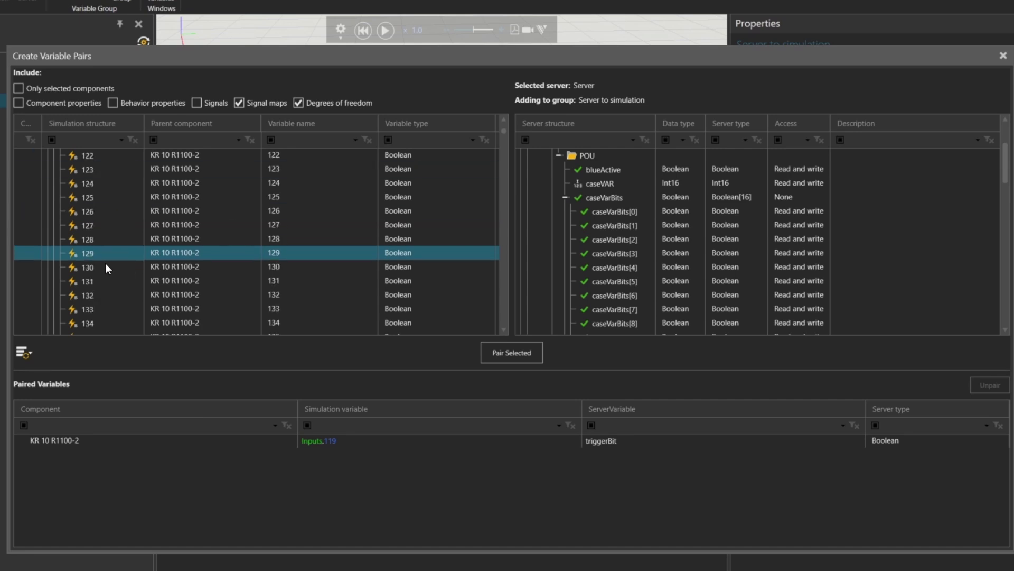
pyautogui.keyDown('shift'); pyautogui.click(103, 294); pyautogui.keyUp('shift')
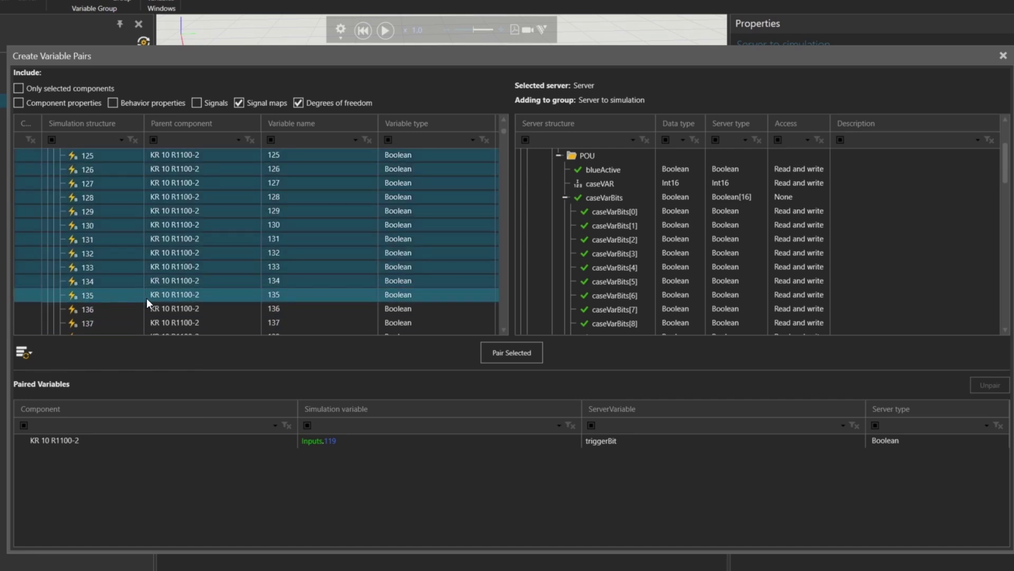
pyautogui.scroll(-4, 632, 212)
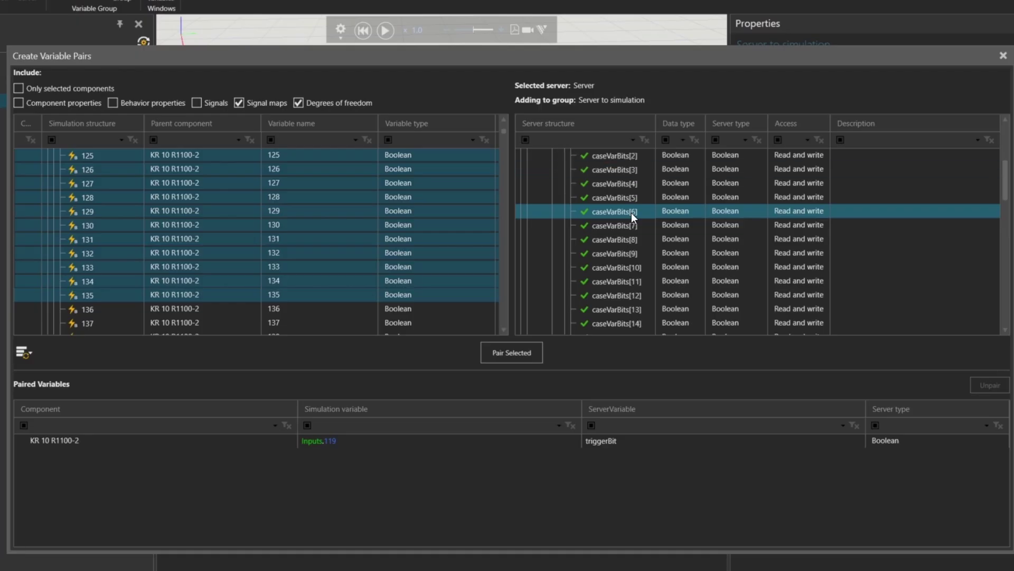
pyautogui.keyDown('shift'); pyautogui.click(624, 251); pyautogui.keyUp('shift')
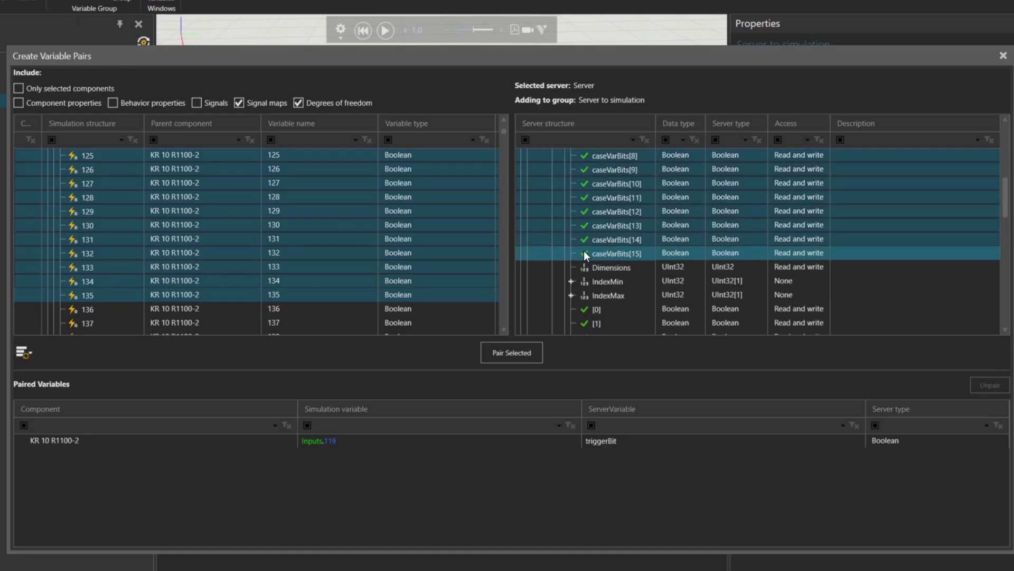
pyautogui.click(510, 354)
# Unpair robot inputs 120 to 135 from the caseVarBits variables, keeping the triggerBit pair.
pyautogui.click(419, 464)
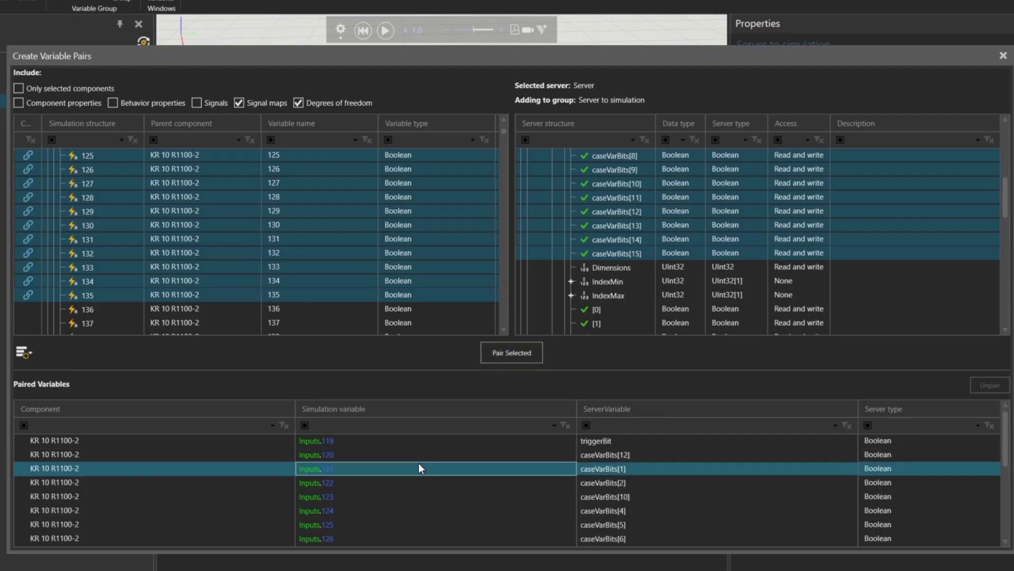
pyautogui.click(413, 456)
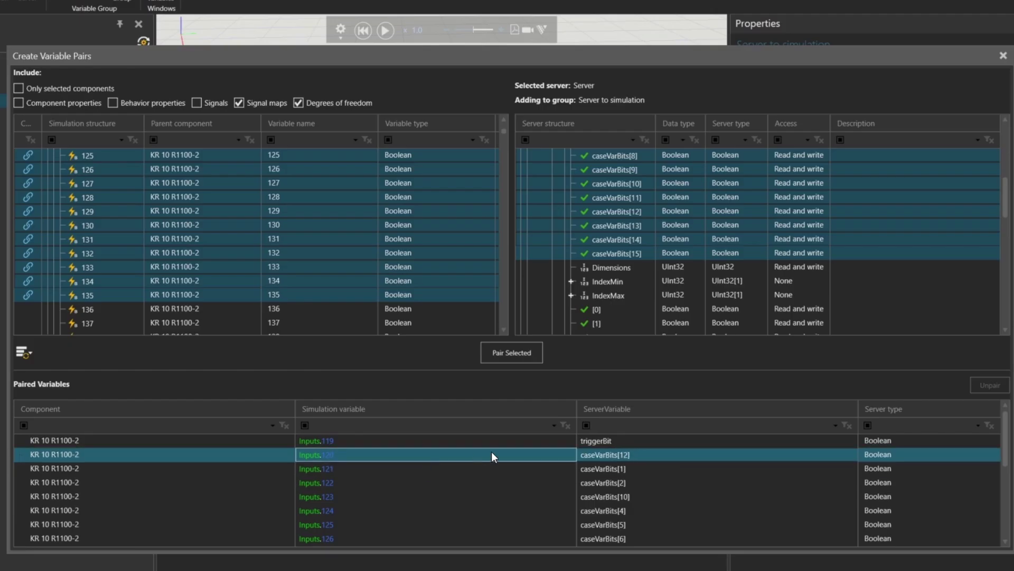
pyautogui.click(212, 459)
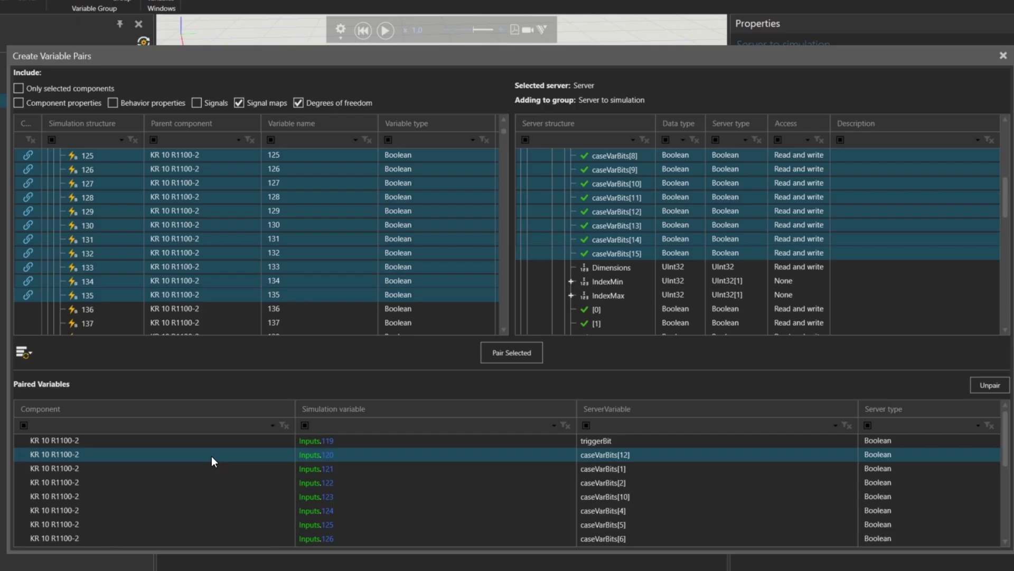
pyautogui.moveTo(211, 456); pyautogui.dragTo(188, 540)
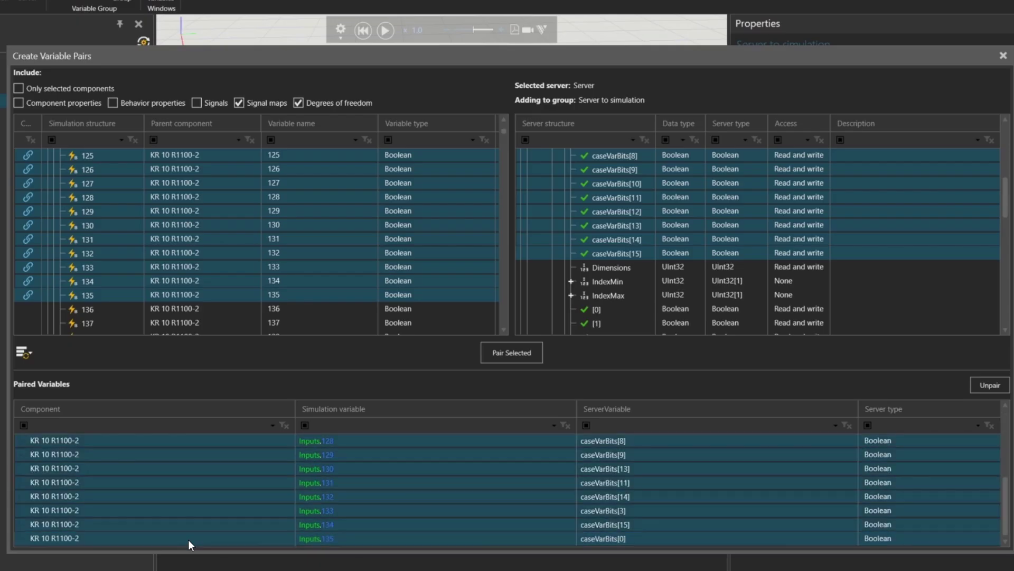
pyautogui.scroll(3, 254, 475)
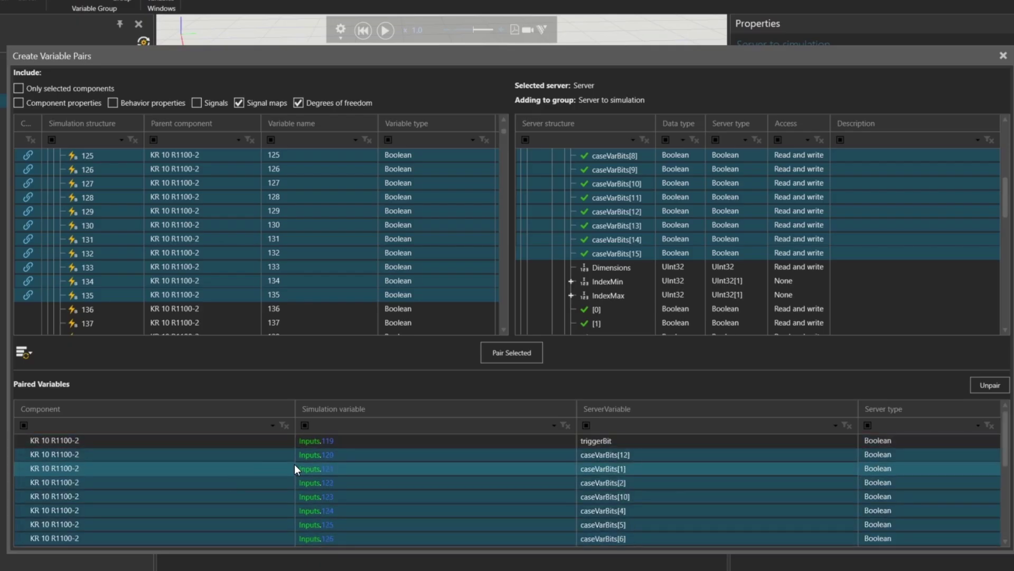
pyautogui.click(987, 385)
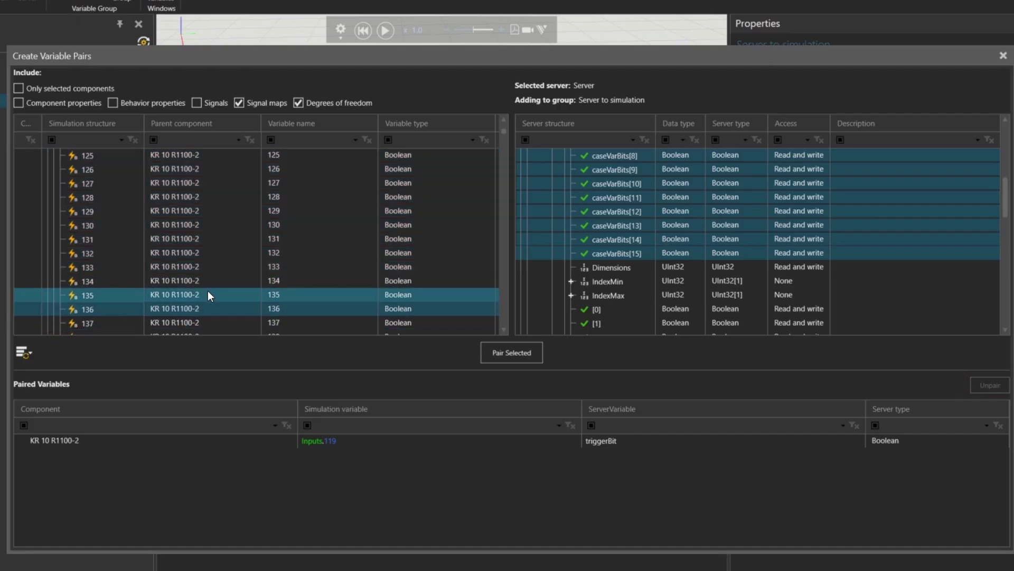
# Pair robot inputs 120, 121 and 122 individually with caseVarBits[0], caseVarBits[1] and caseVarBits[2].
pyautogui.scroll(4, 185, 265)
pyautogui.click(109, 254)
pyautogui.scroll(2, 735, 282)
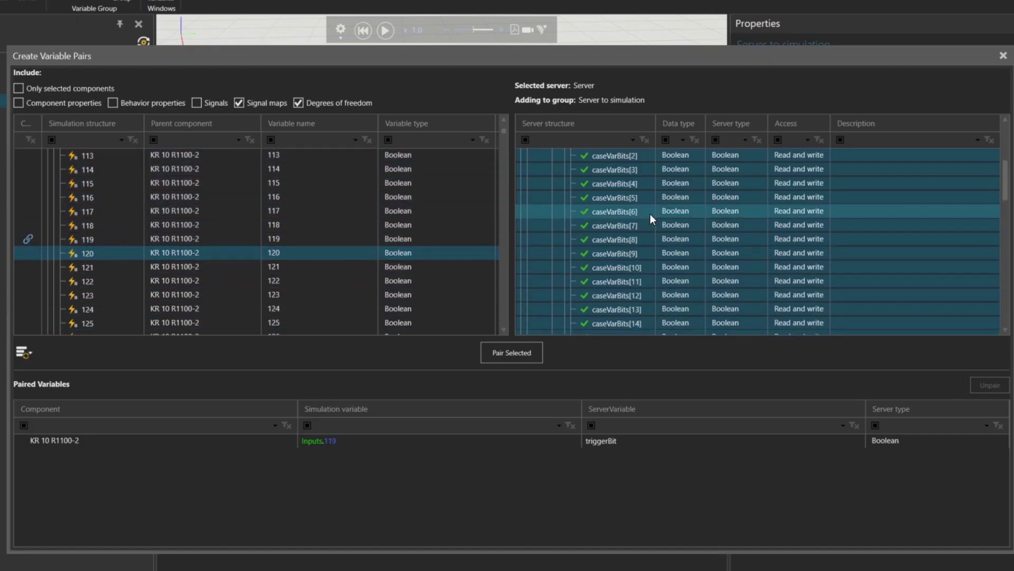
pyautogui.scroll(2, 642, 209)
pyautogui.click(608, 210)
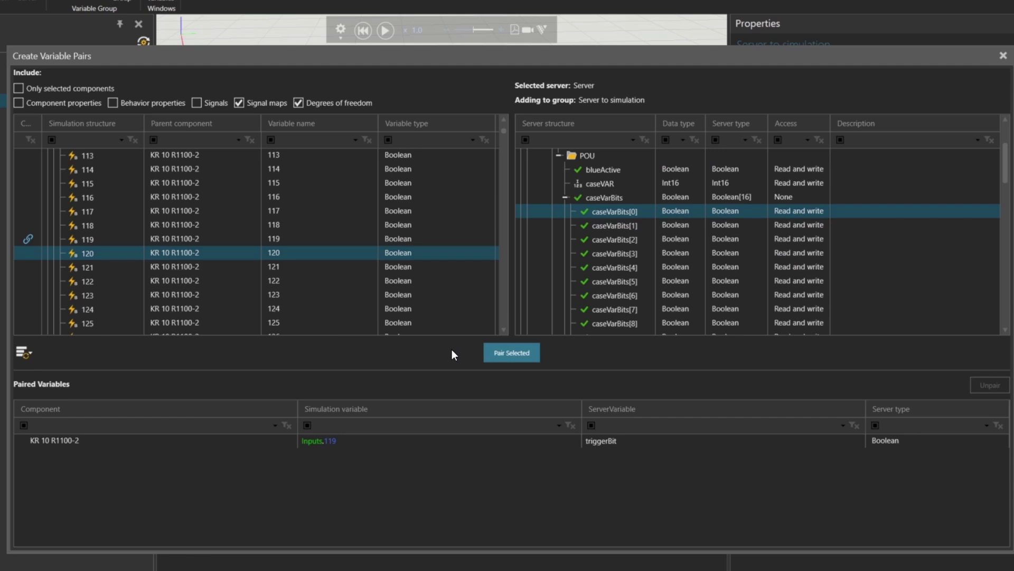
pyautogui.click(507, 352)
pyautogui.click(509, 354)
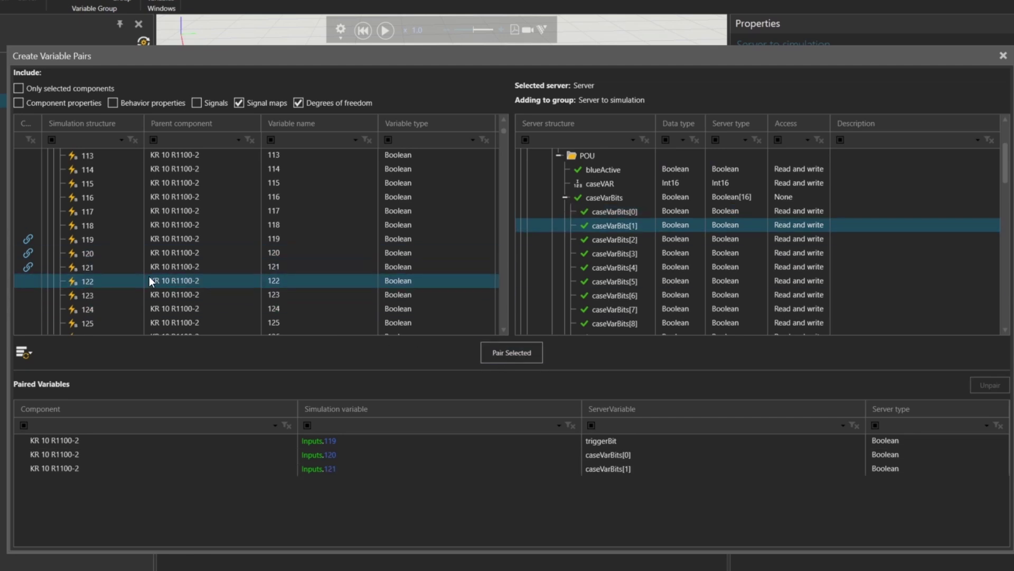
pyautogui.click(523, 352)
pyautogui.click(523, 352)
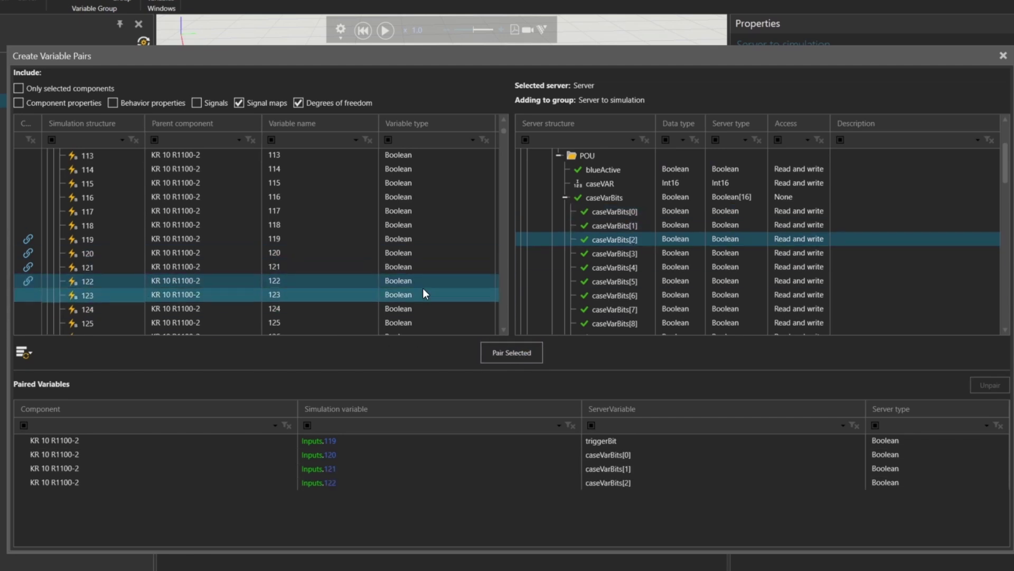
# Pair robot inputs 123 to 127 one by one with caseVarBits[3] to caseVarBits[7].
pyautogui.doubleClick(634, 272)
pyautogui.click(105, 280)
pyautogui.doubleClick(610, 281)
pyautogui.click(106, 295)
pyautogui.doubleClick(610, 295)
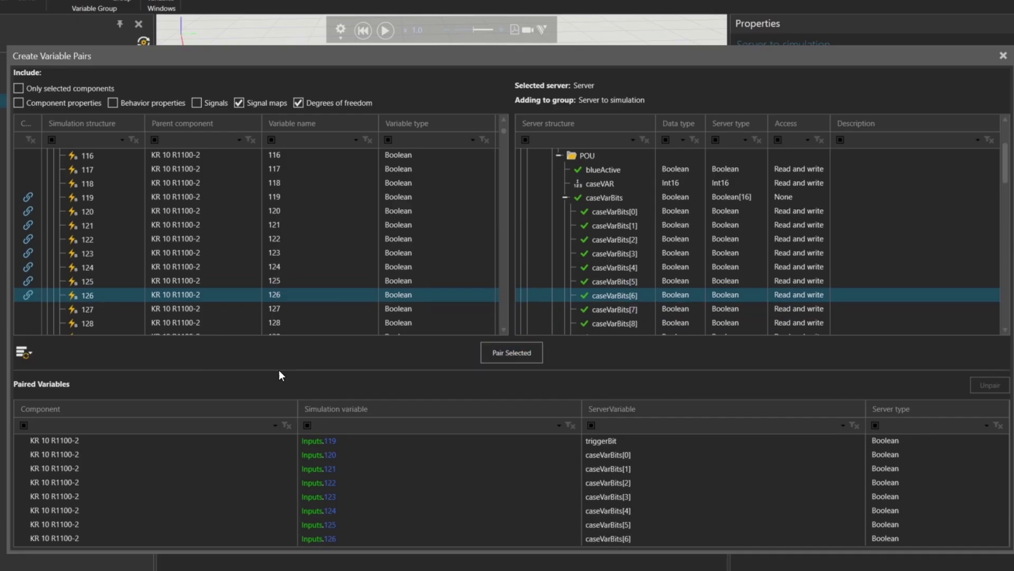
pyautogui.click(105, 308)
pyautogui.doubleClick(642, 309)
# Pair robot input 128 with caseVarBits[8] and robot input 129 with caseVarBits[9].
pyautogui.scroll(-1, 368, 250)
pyautogui.click(134, 280)
pyautogui.click(652, 312)
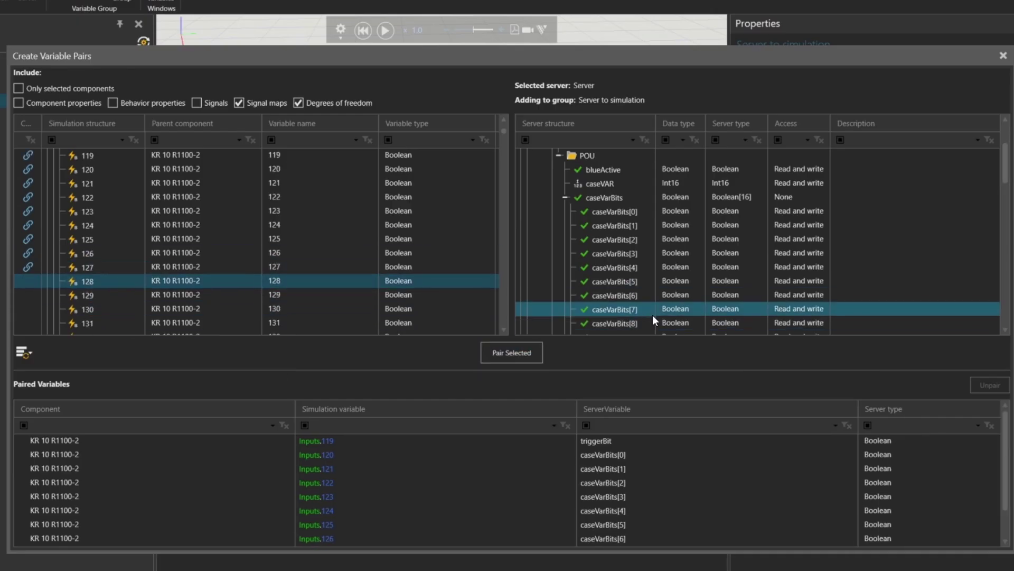
pyautogui.click(610, 324)
pyautogui.click(530, 352)
pyautogui.scroll(-1, 128, 262)
pyautogui.click(127, 265)
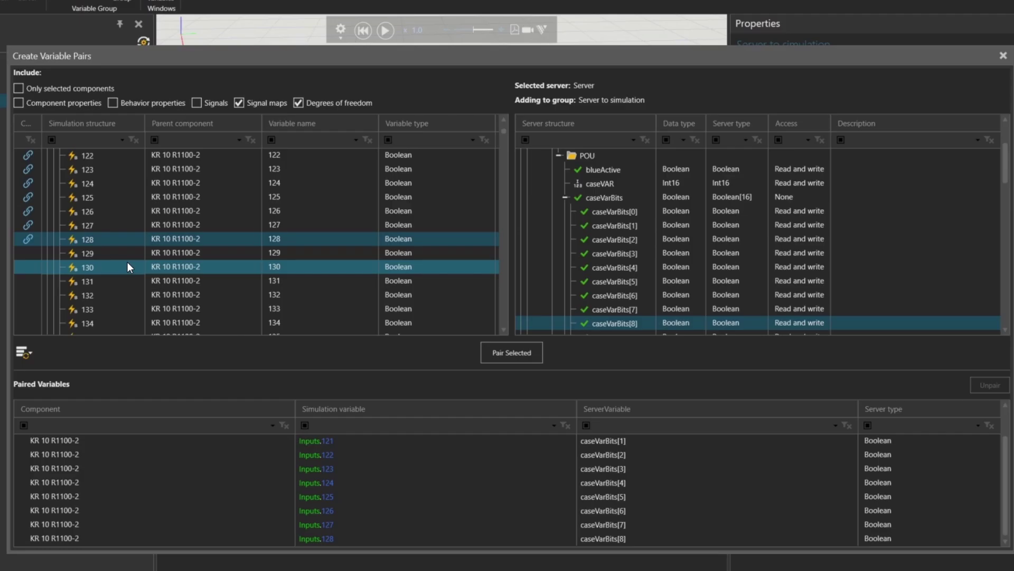
pyautogui.click(128, 253)
pyautogui.scroll(-2, 653, 287)
pyautogui.click(634, 254)
pyautogui.click(511, 352)
# Pair robot inputs 130 to 133 one by one with caseVarBits[10] to caseVarBits[13].
pyautogui.click(159, 266)
pyautogui.click(641, 268)
pyautogui.click(511, 352)
pyautogui.click(169, 285)
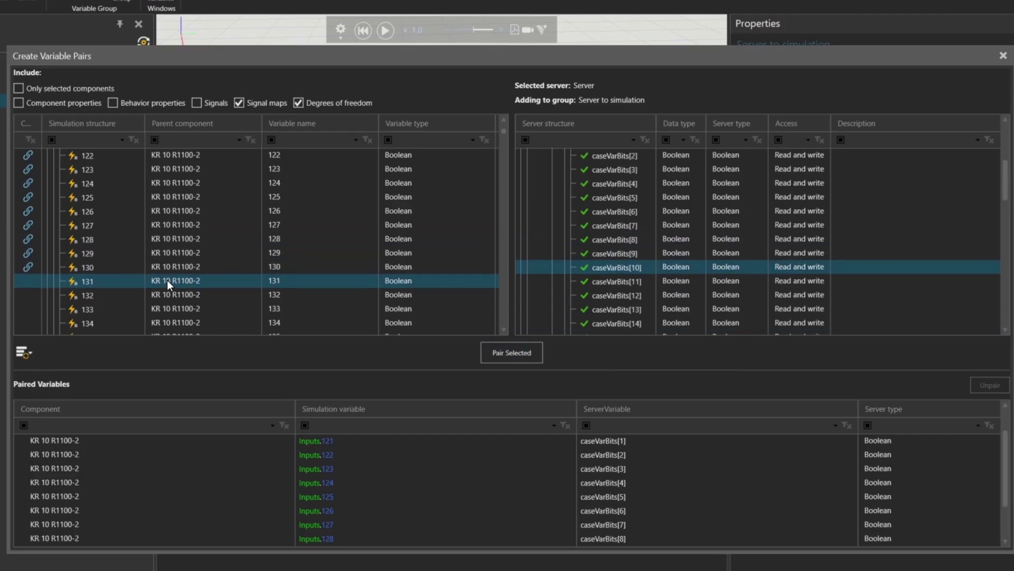
pyautogui.click(634, 281)
pyautogui.click(511, 353)
pyautogui.doubleClick(635, 296)
pyautogui.click(233, 310)
# Pair robot inputs 134 and 135 with caseVarBits[14] and caseVarBits[15], and close the variable pairing dialog.
pyautogui.scroll(-2, 299, 256)
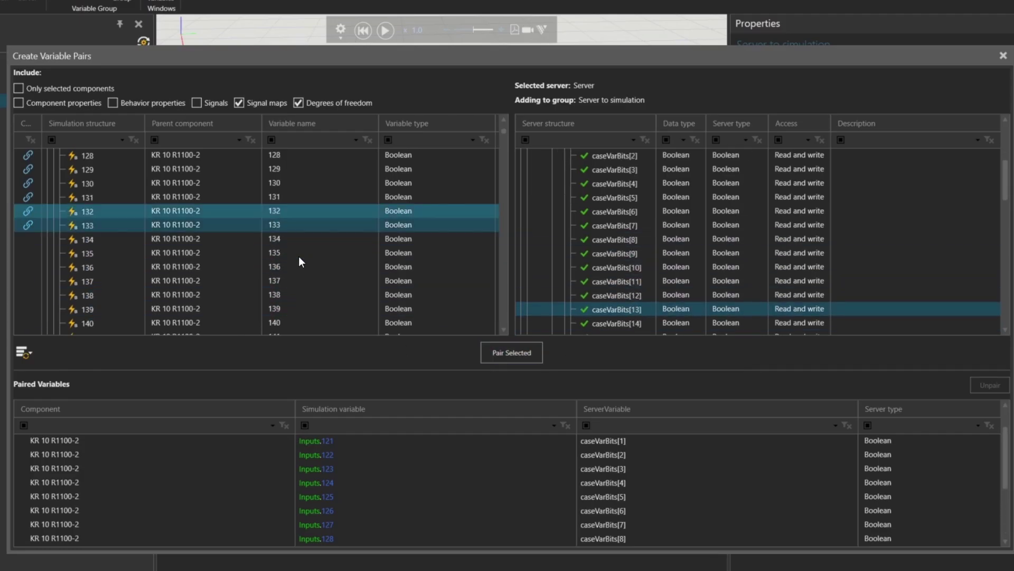
pyautogui.click(299, 239)
pyautogui.scroll(-2, 732, 255)
pyautogui.click(732, 255)
pyautogui.click(511, 352)
pyautogui.click(159, 253)
pyautogui.click(615, 253)
pyautogui.click(528, 353)
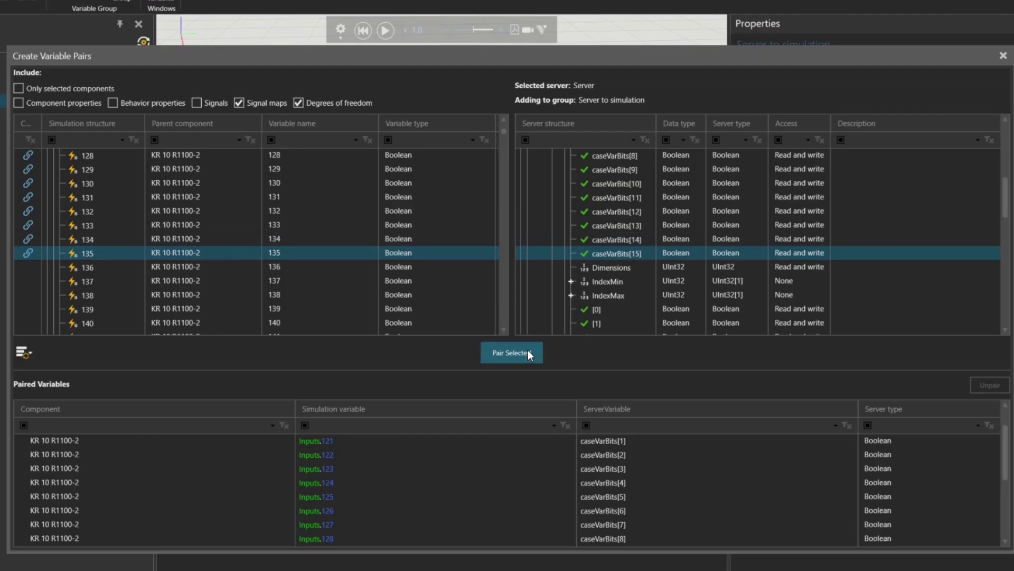
pyautogui.scroll(1, 323, 270)
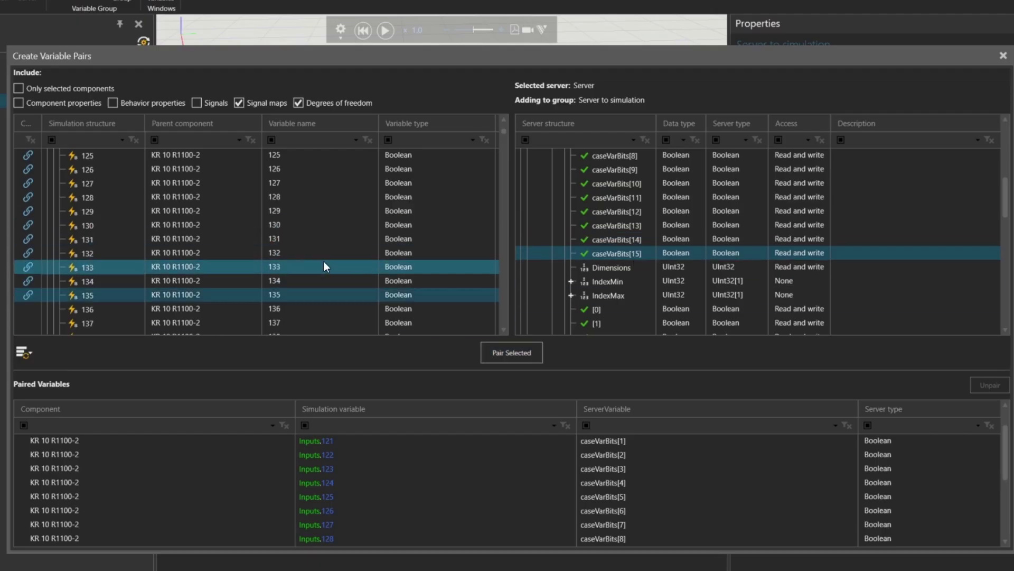
pyautogui.scroll(3, 324, 261)
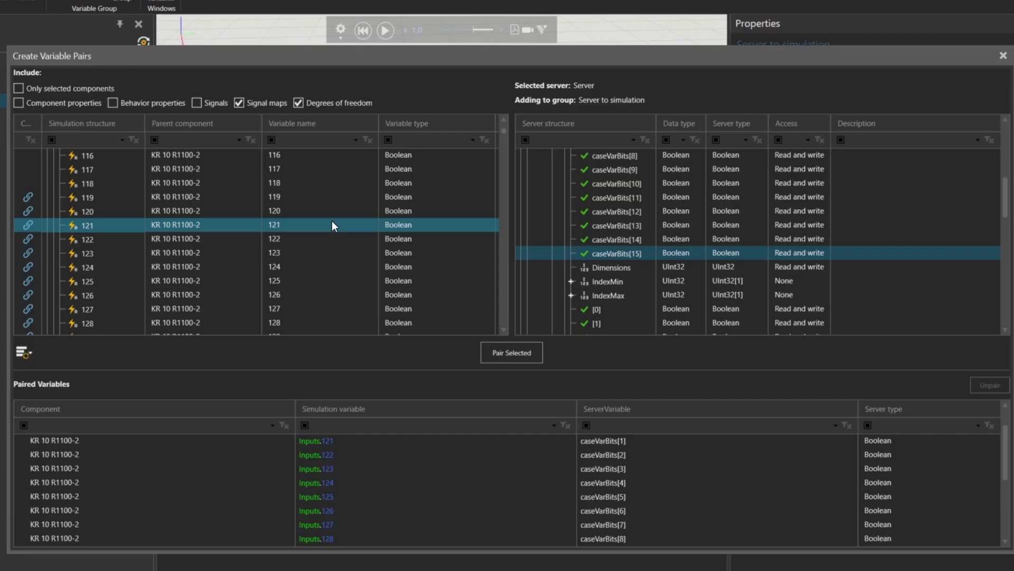
pyautogui.scroll(-1, 332, 221)
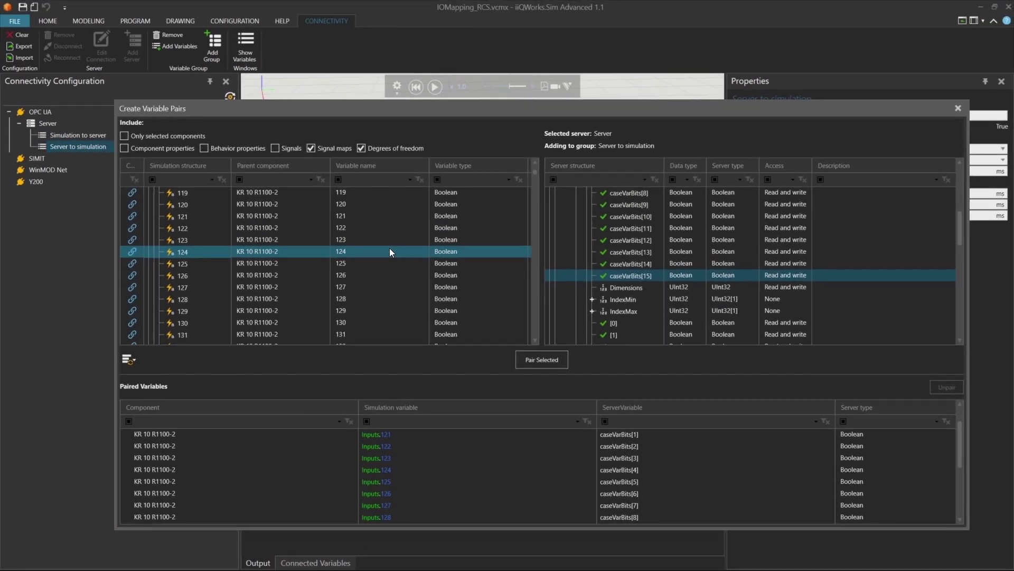
pyautogui.click(957, 109)
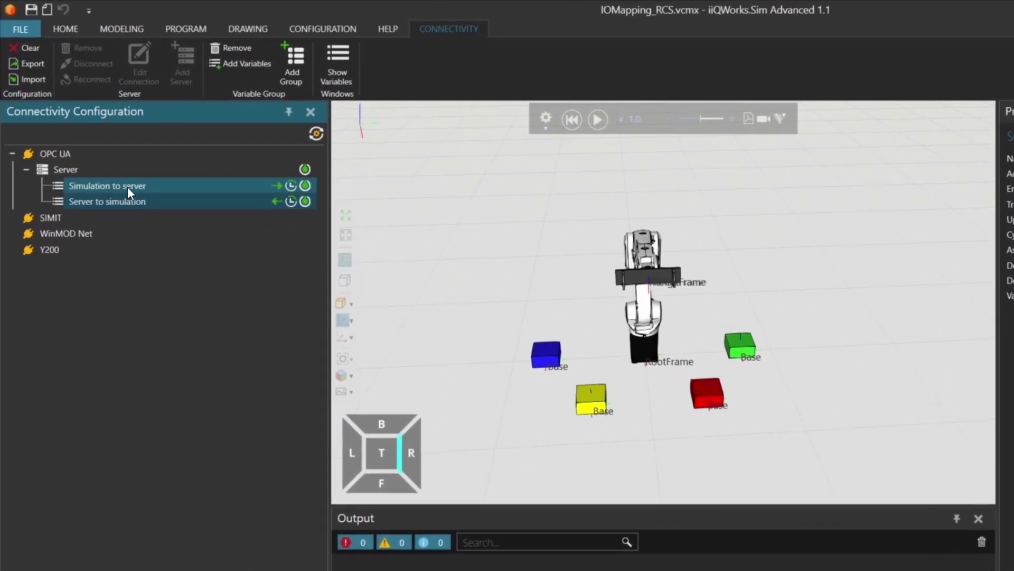
# Open variable pairing for the Simulation to server group and pair robot output 101 with openGripper.
pyautogui.rightClick(126, 189)
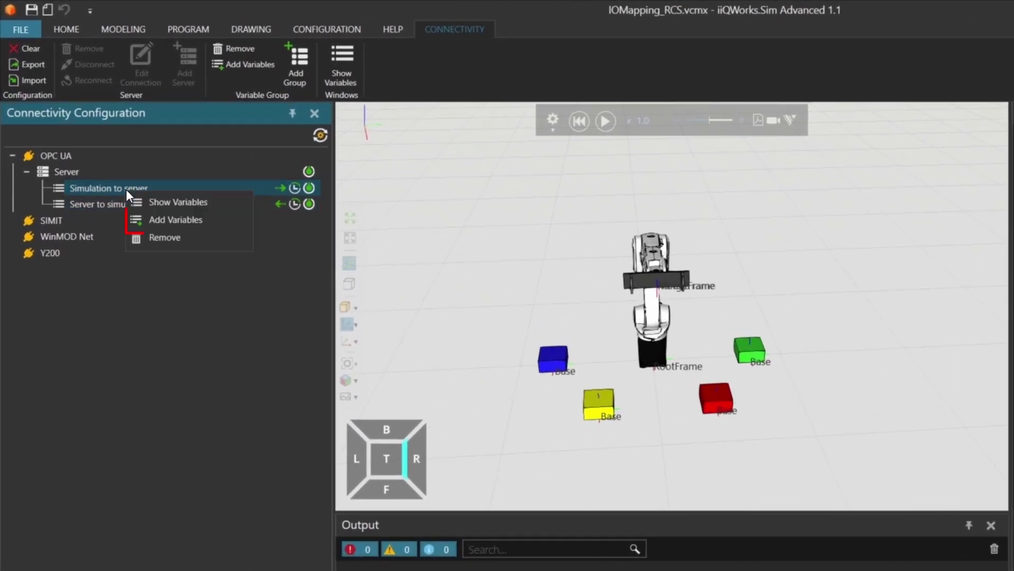
pyautogui.click(179, 220)
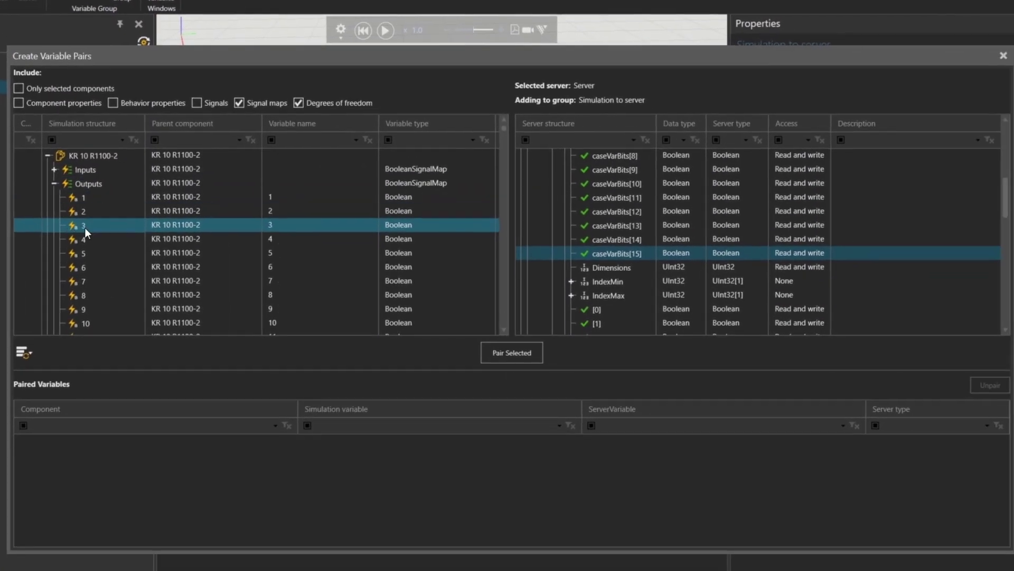
pyautogui.scroll(-20, 111, 230)
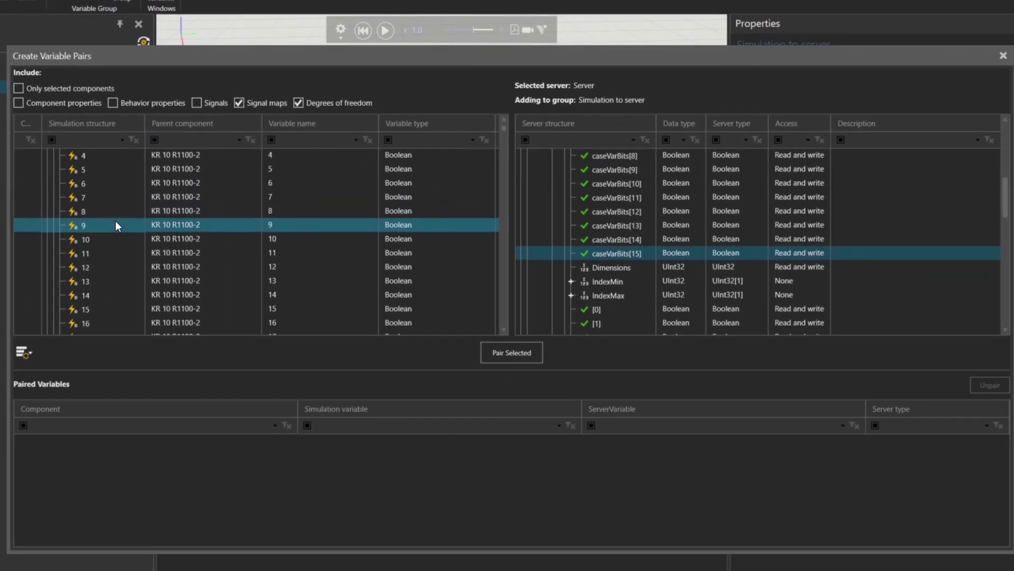
pyautogui.scroll(-8, 112, 230)
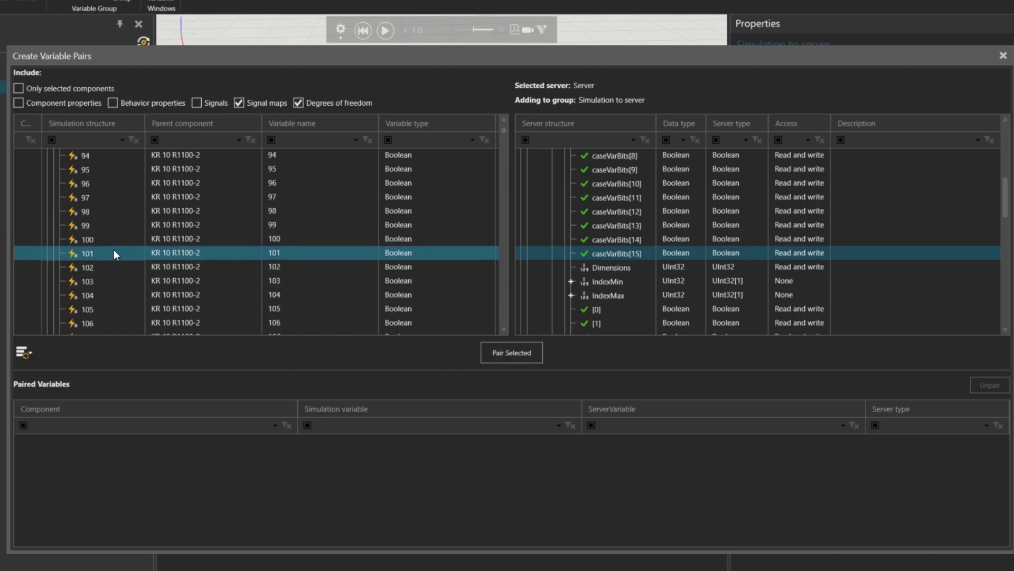
pyautogui.scroll(-1, 113, 249)
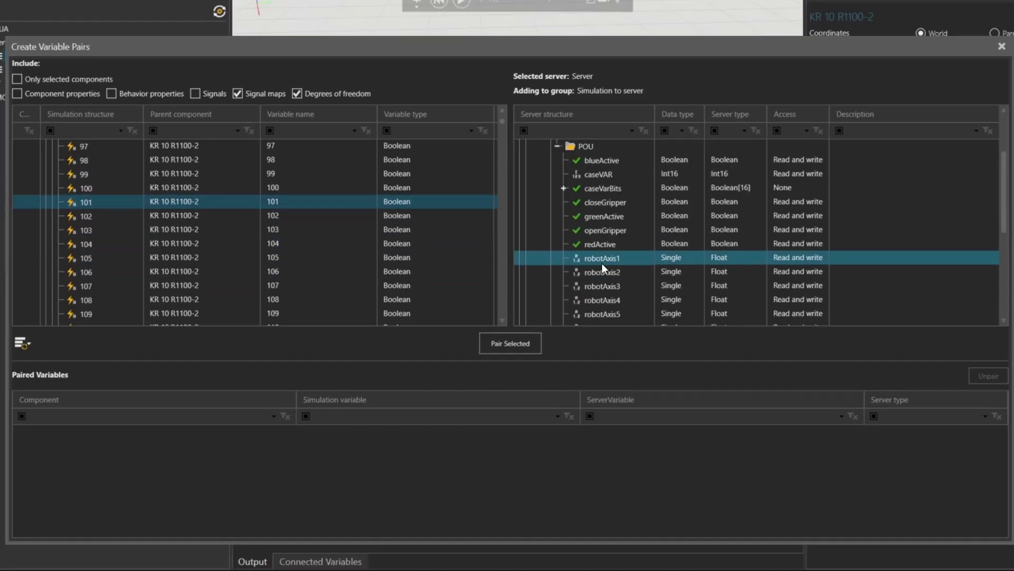
pyautogui.click(610, 233)
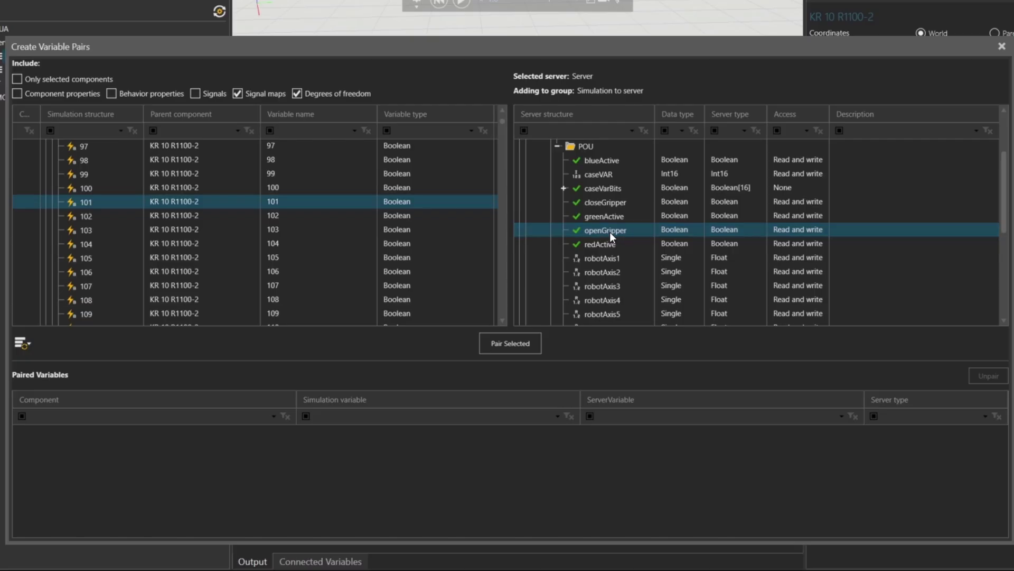
pyautogui.click(509, 342)
# Pair robot output 102 with closeGripper and robot output 103 with blueActive.
pyautogui.moveTo(118, 211); pyautogui.dragTo(516, 236)
pyautogui.click(603, 202)
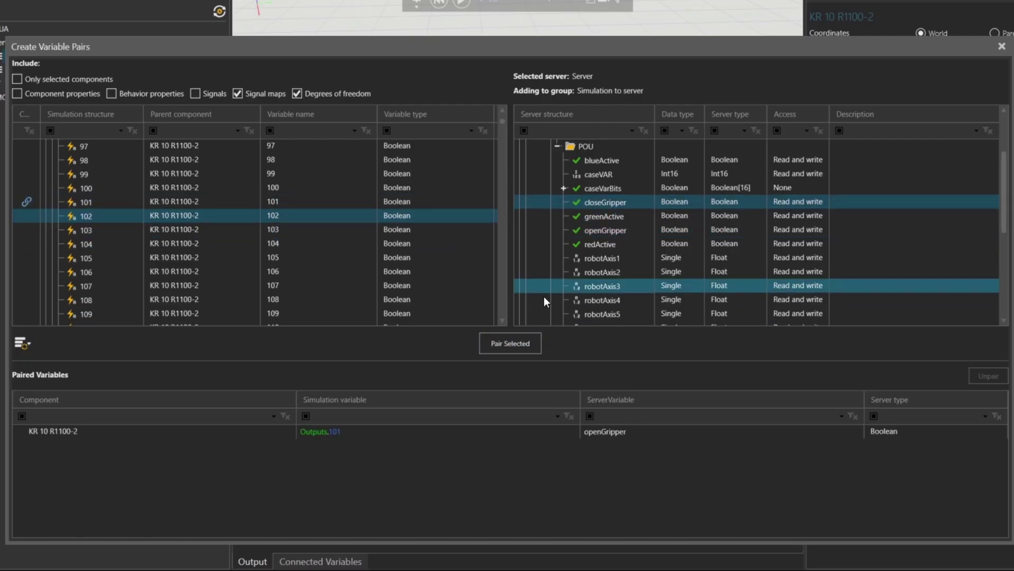
pyautogui.click(510, 344)
pyautogui.click(150, 230)
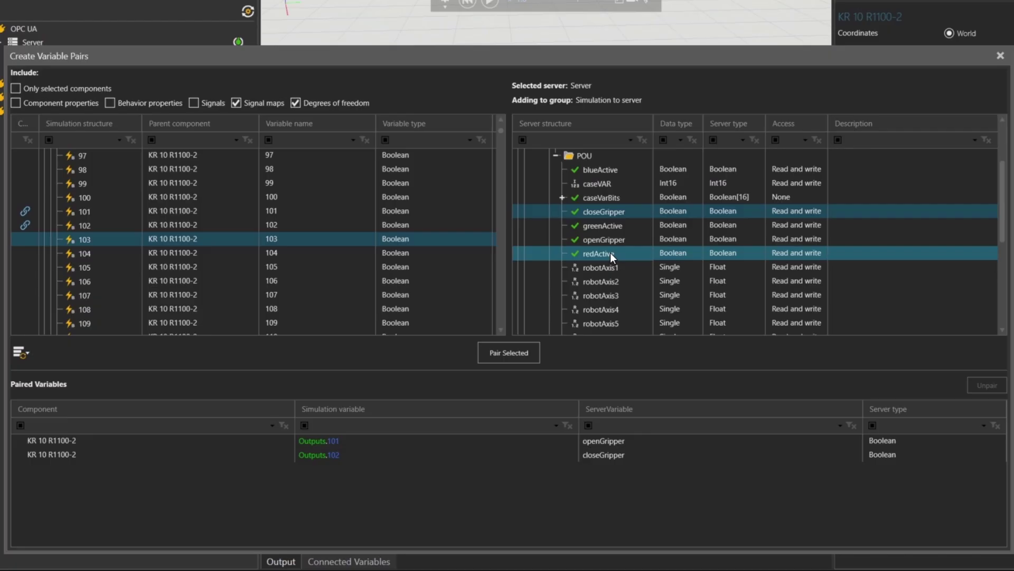
pyautogui.click(594, 172)
pyautogui.click(500, 353)
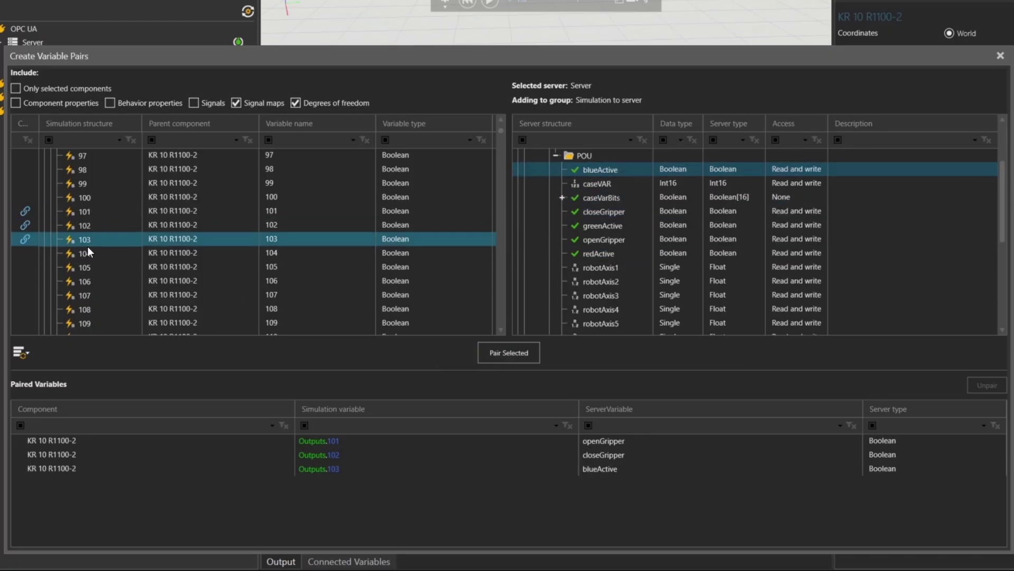
# Pair robot output 104 with the server variable yellowActive.
pyautogui.click(88, 256)
pyautogui.click(608, 228)
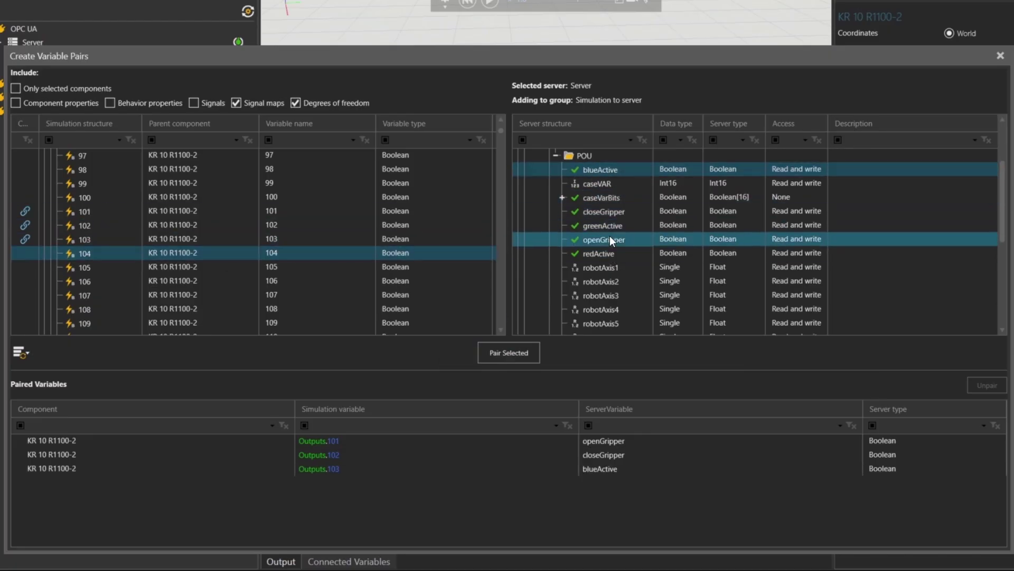
pyautogui.scroll(-2, 605, 235)
pyautogui.click(599, 283)
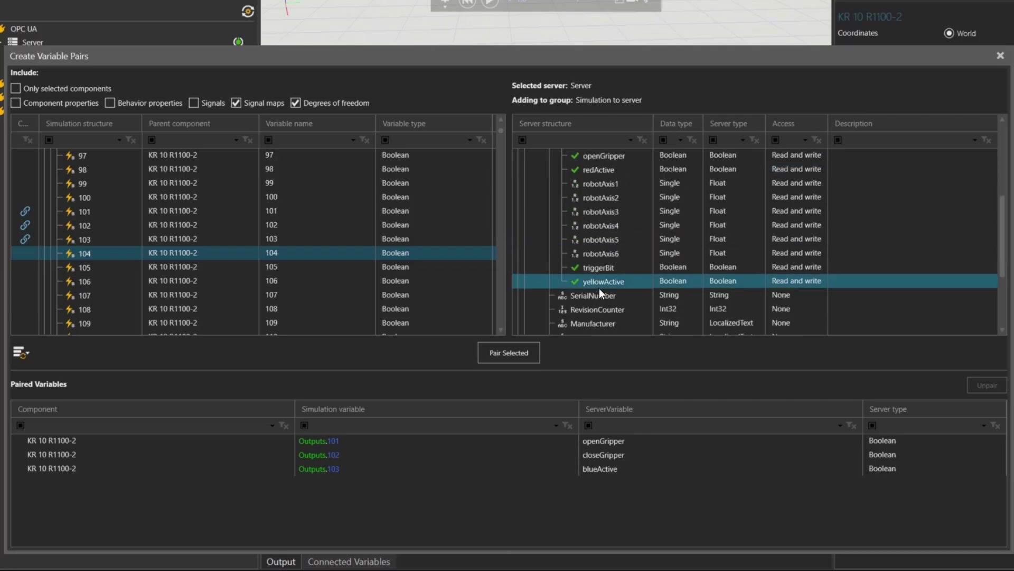
pyautogui.click(509, 353)
# Pair robot output 105 with redActive and 106 with greenActive, and close the variable pairing dialog.
pyautogui.scroll(3, 577, 249)
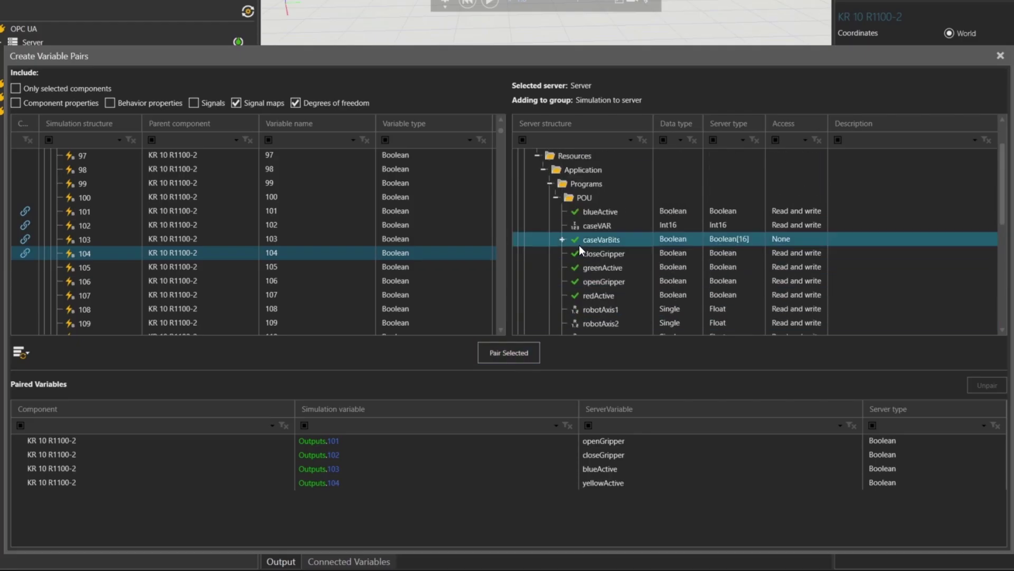
pyautogui.click(184, 264)
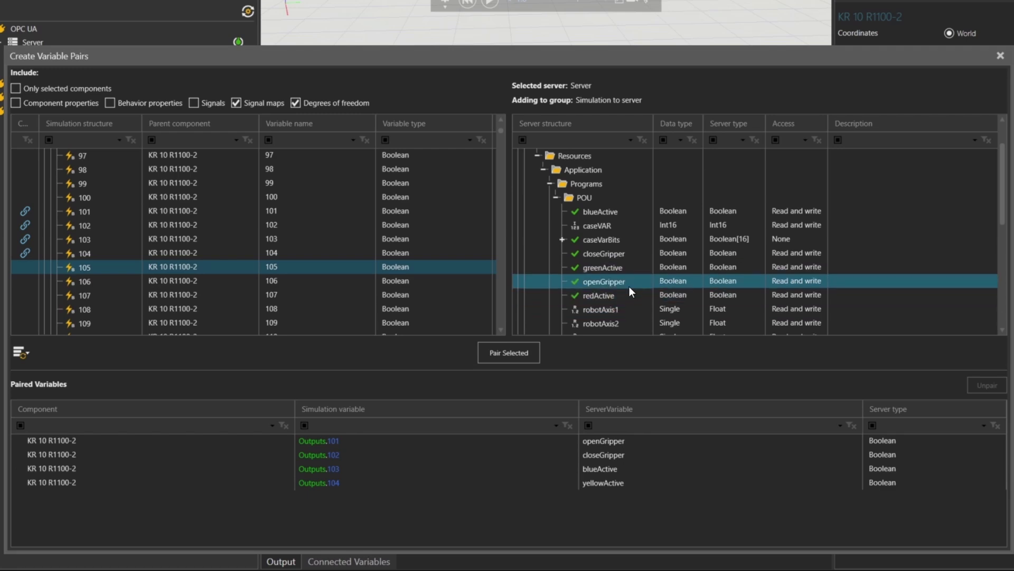
pyautogui.click(620, 296)
pyautogui.click(511, 352)
pyautogui.click(85, 280)
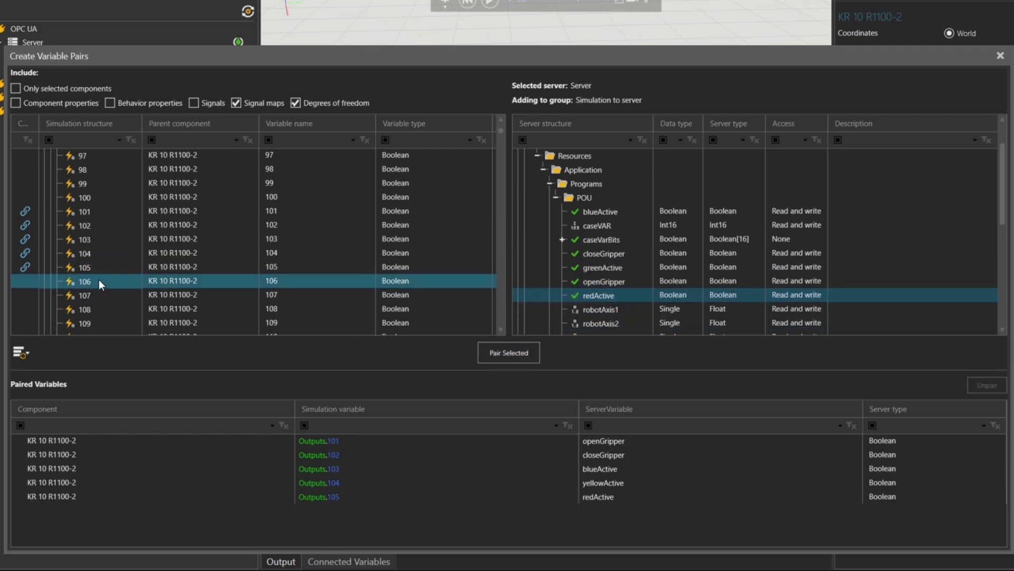
pyautogui.click(602, 267)
pyautogui.click(519, 357)
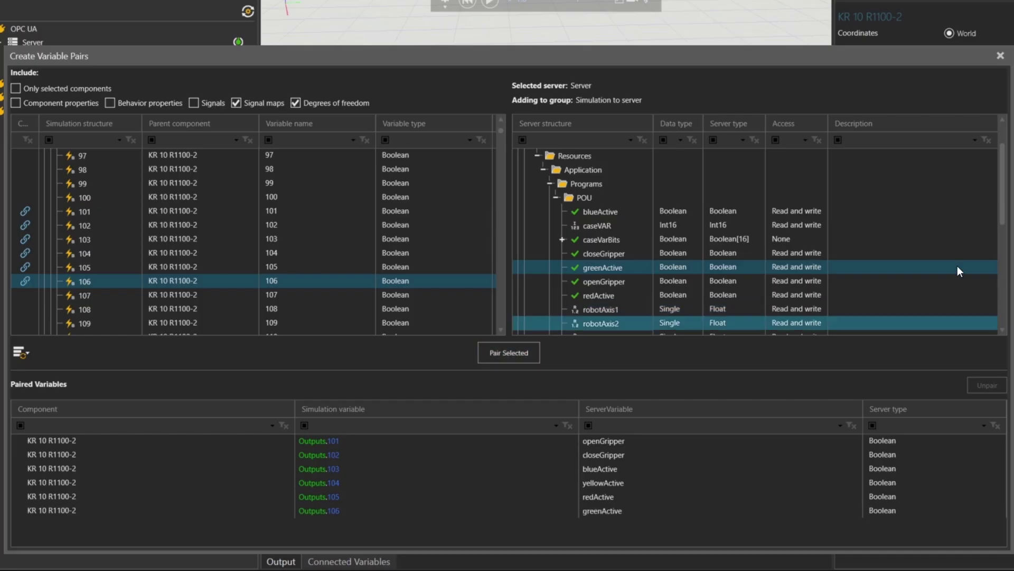
pyautogui.click(1000, 56)
# Show the connected variables, enlarge their list and review the paired outputs and inputs.
pyautogui.click(349, 561)
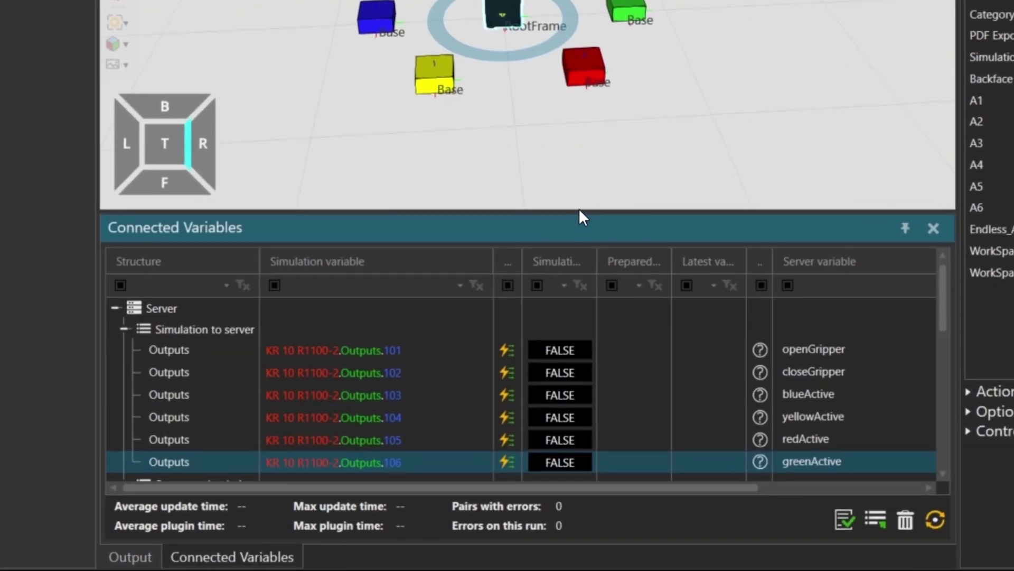
pyautogui.moveTo(579, 208); pyautogui.dragTo(570, 138)
pyautogui.scroll(-1, 619, 289)
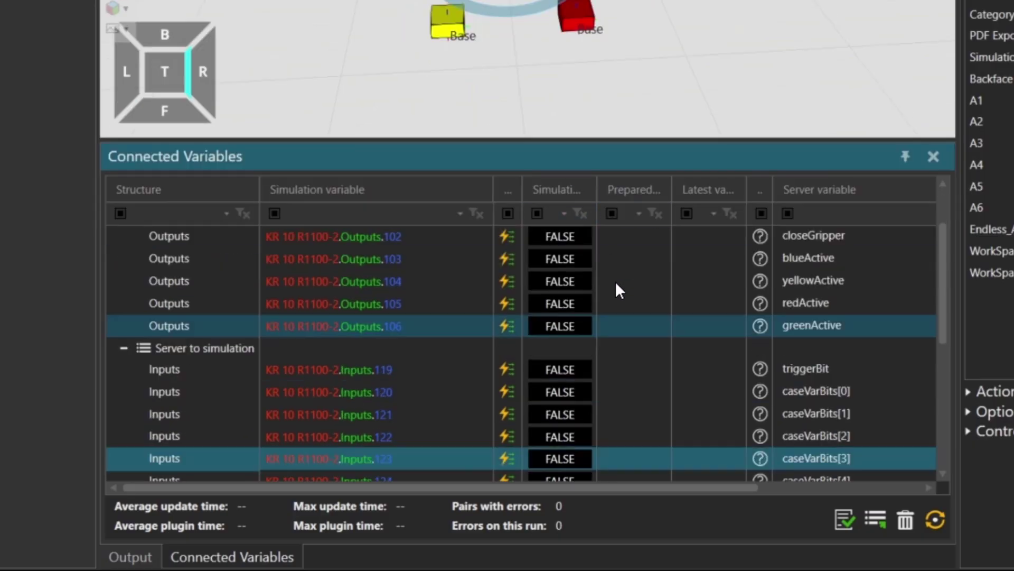
pyautogui.scroll(-3, 615, 285)
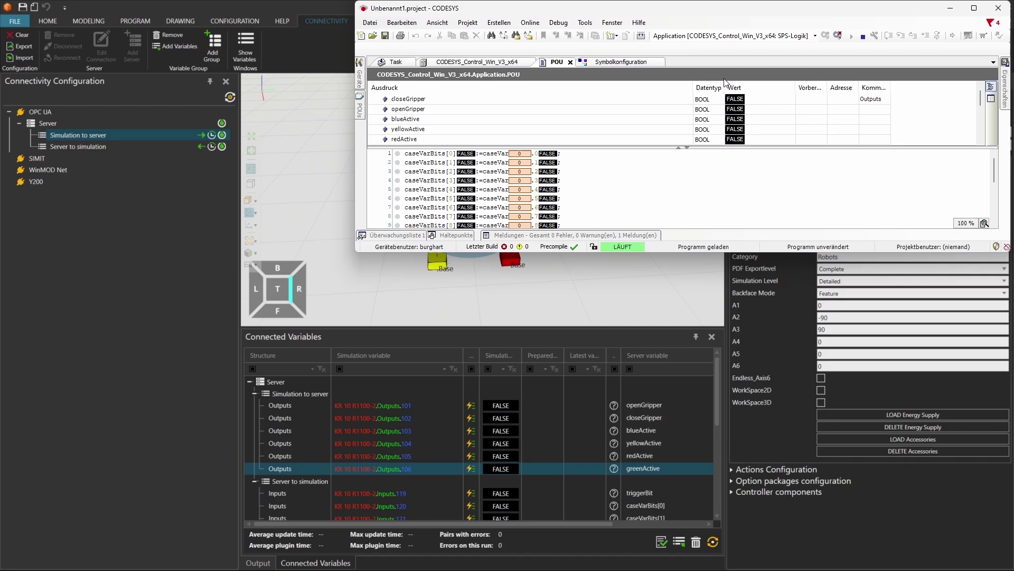
# In the CODESYS window, expand the POU variable list to show all variables and reposition the window.
pyautogui.click(686, 147)
pyautogui.moveTo(752, 253); pyautogui.dragTo(741, 284)
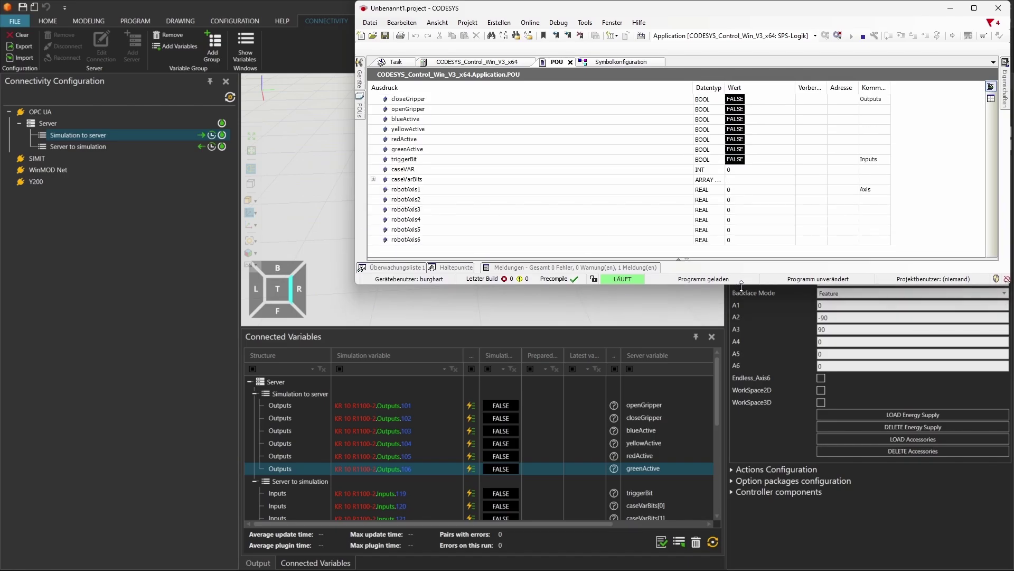
pyautogui.moveTo(790, 9); pyautogui.dragTo(856, 52)
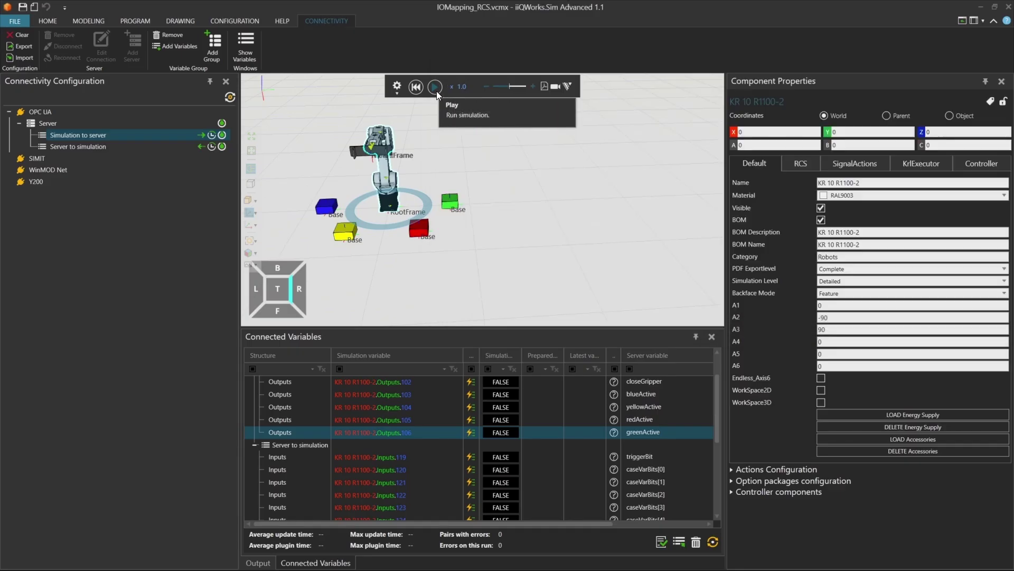
# Run the robot simulation and bring CODESYS back up beside the connected variables.
pyautogui.click(436, 90)
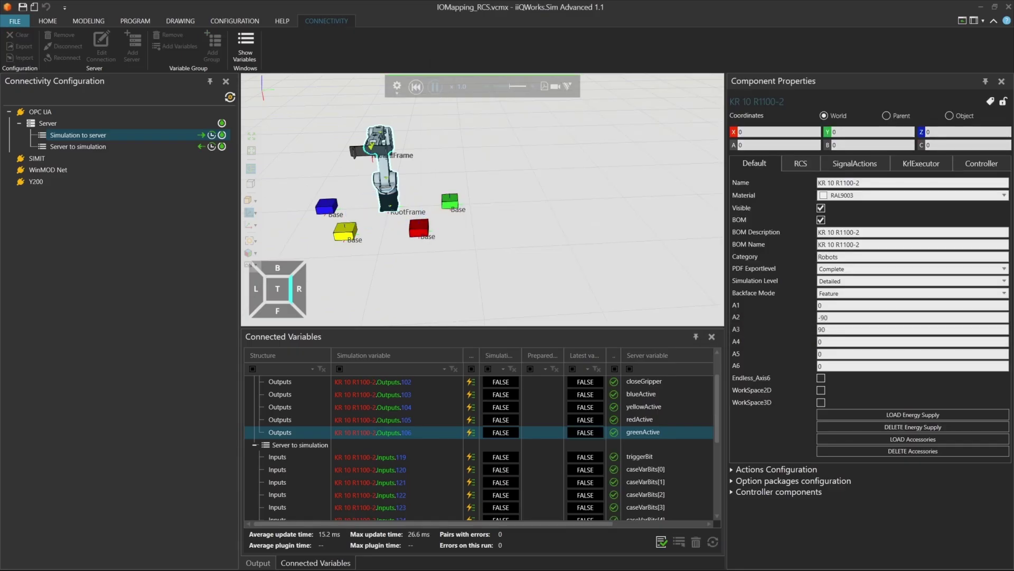
pyautogui.hotkey('alt', 'Tab')
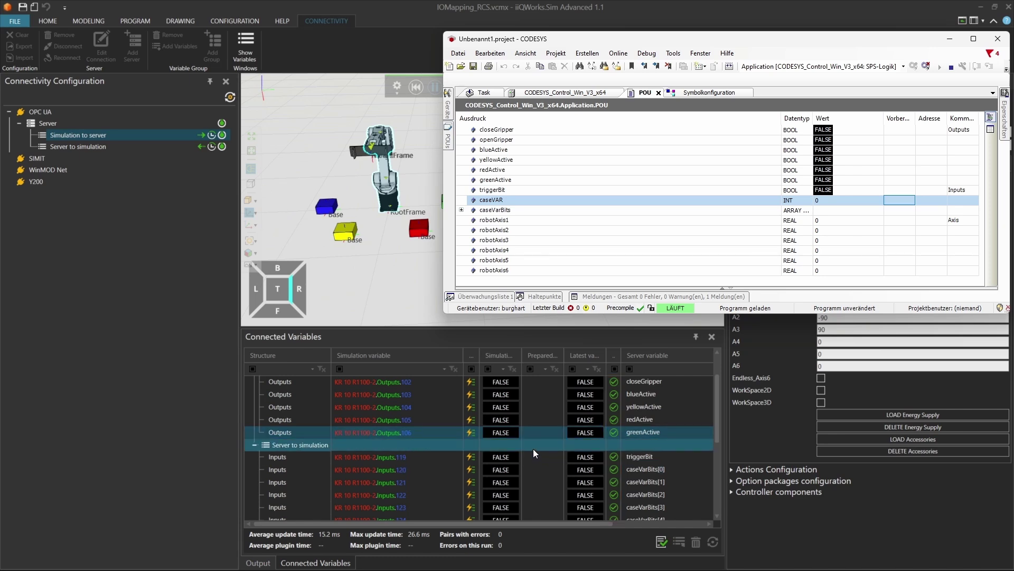
pyautogui.scroll(2, 533, 448)
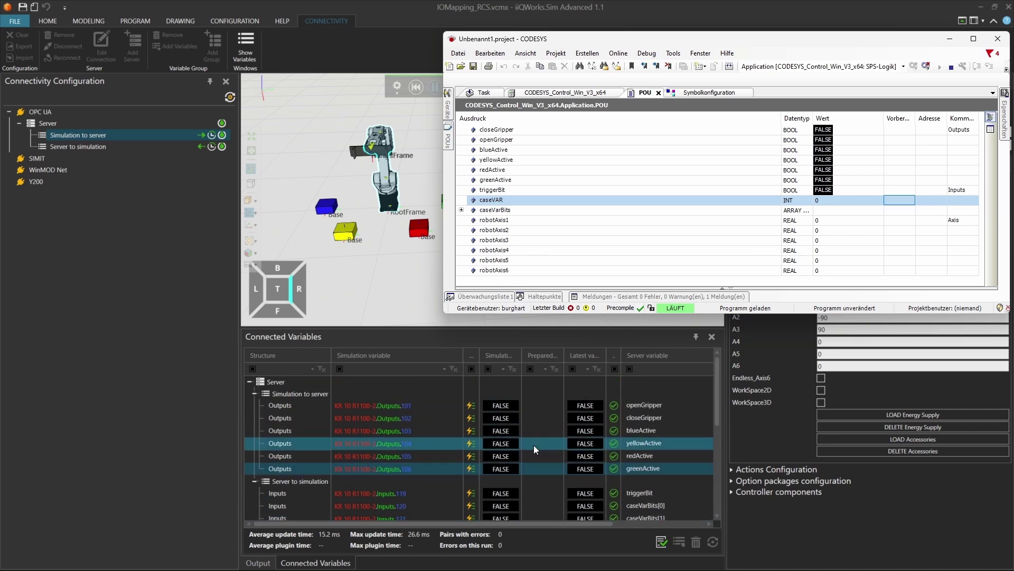
pyautogui.scroll(-1, 534, 445)
# In CODESYS, prepare the value 10 for caseVAR and write it to the running application.
pyautogui.click(908, 200)
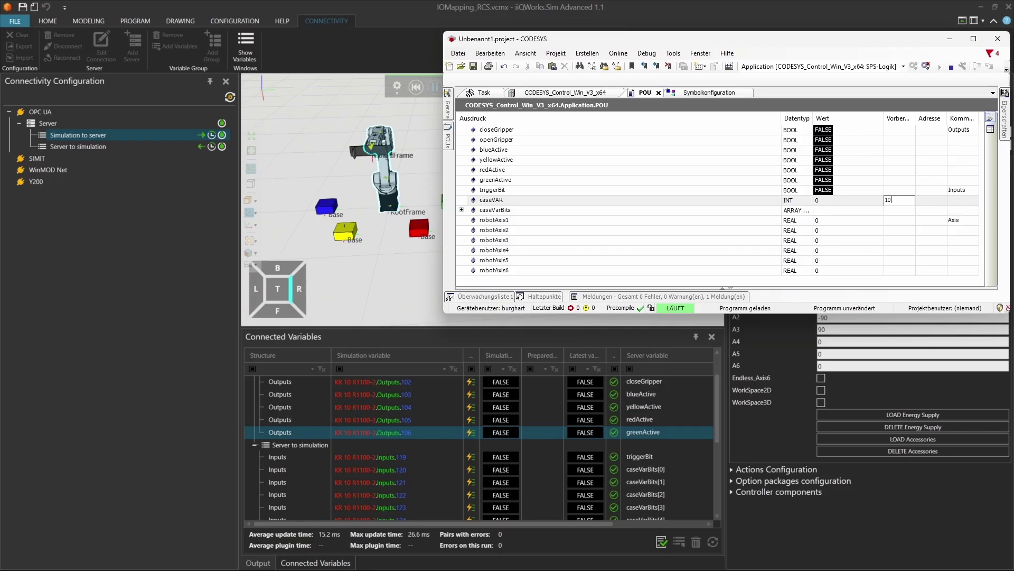
pyautogui.rightClick(907, 199)
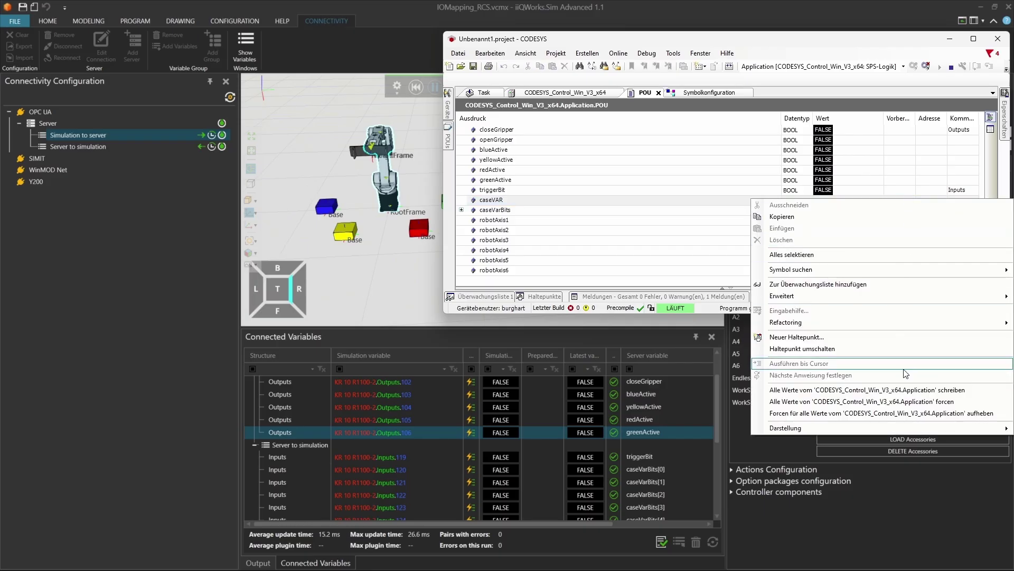
pyautogui.click(886, 390)
pyautogui.scroll(-1, 528, 494)
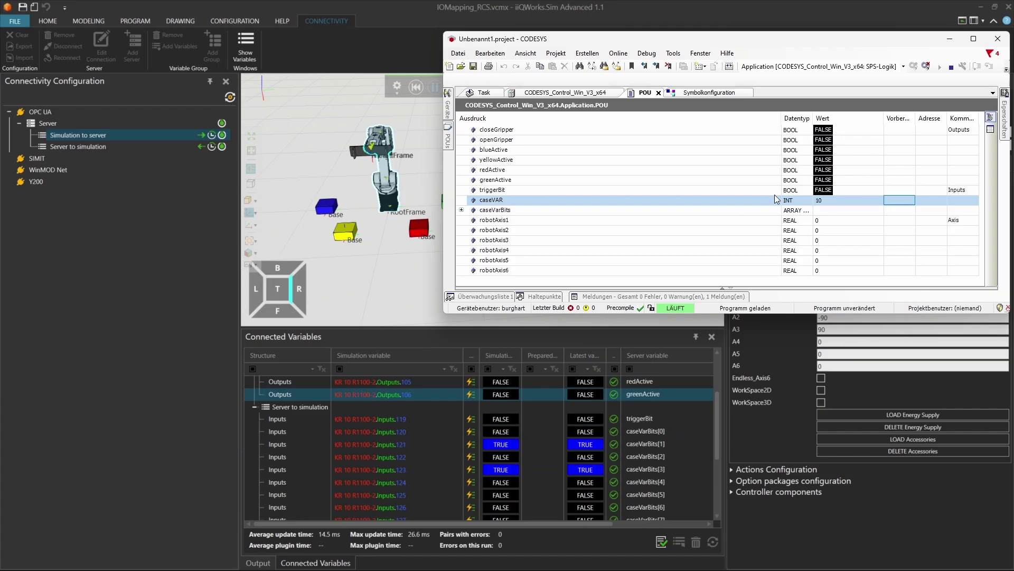
# Write TRUE to triggerBit in the PLC and check the robot outputs in the connected variables.
pyautogui.click(908, 190)
pyautogui.rightClick(909, 190)
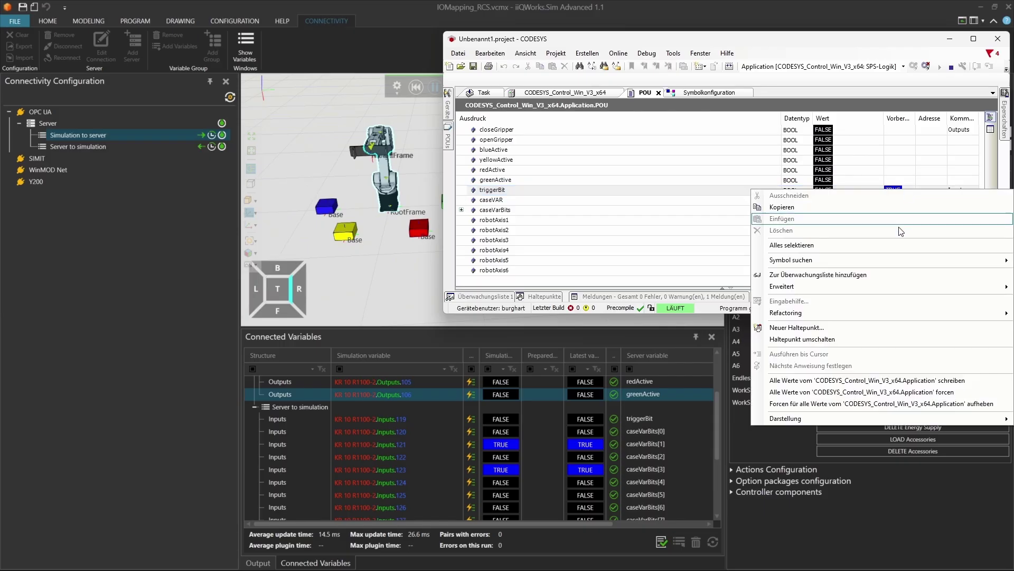
pyautogui.click(908, 380)
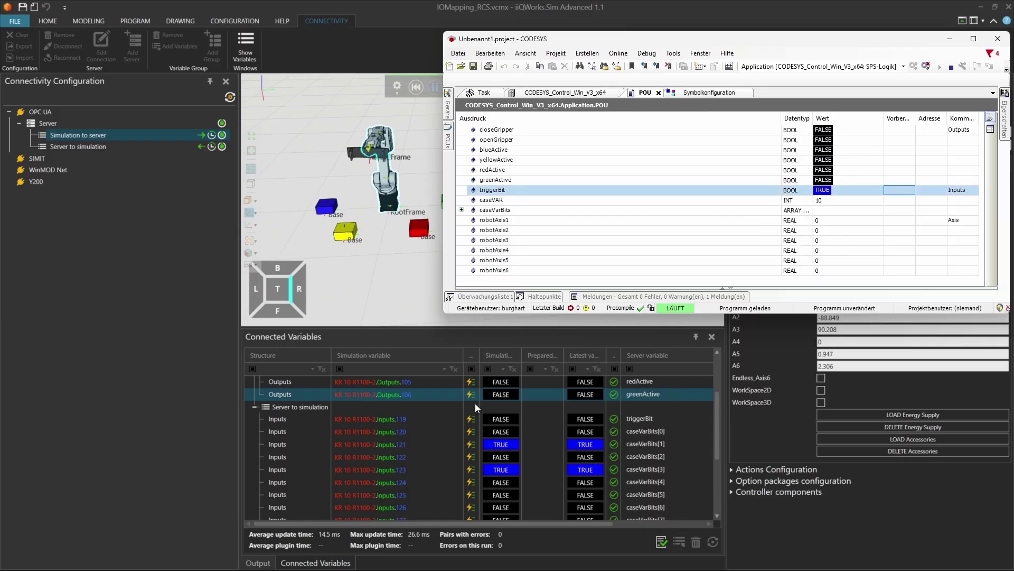
pyautogui.scroll(2, 410, 410)
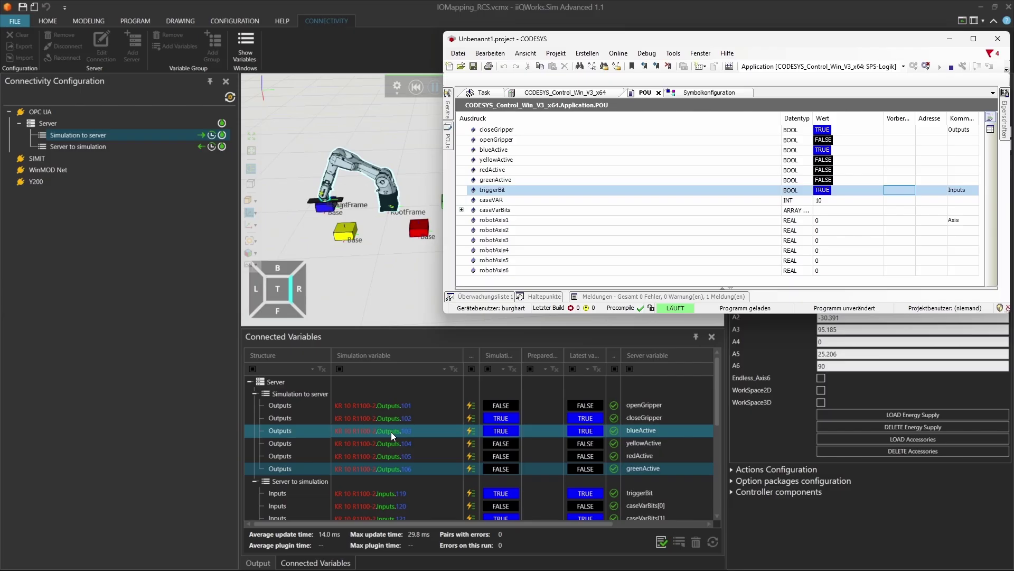
# Show the robot's Main program in iiQWorks.Sim, and in CODESYS write caseVAR 20 and triggerBit FALSE.
pyautogui.click(128, 19)
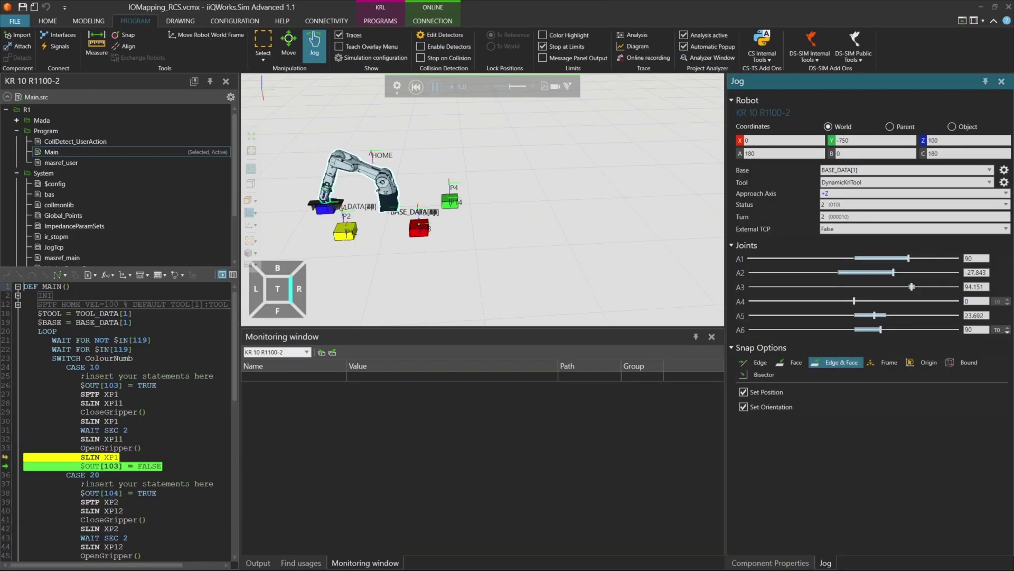
pyautogui.hotkey('alt', 'Tab')
pyautogui.click(898, 201)
pyautogui.write('20')
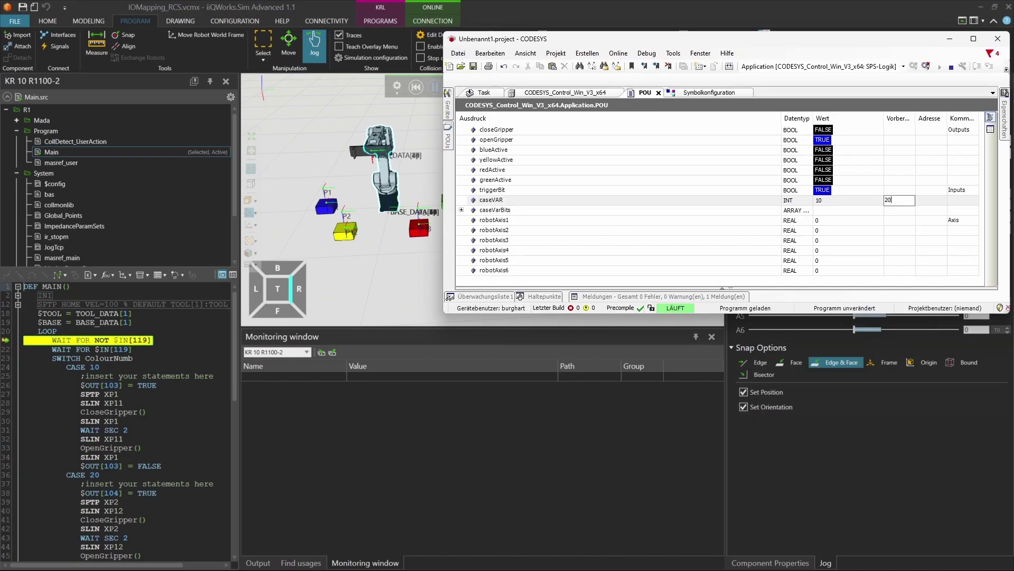
pyautogui.rightClick(905, 189)
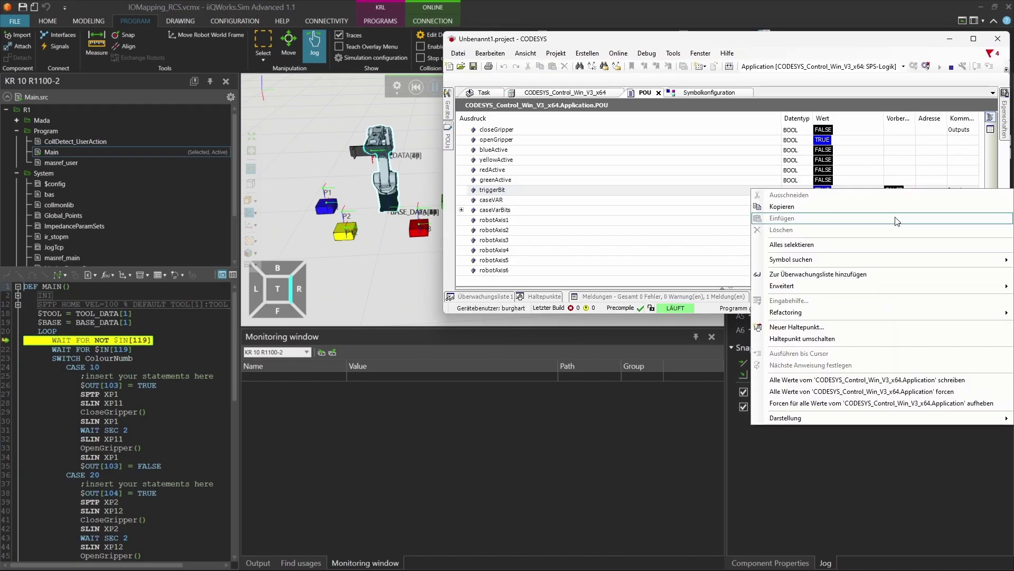
pyautogui.click(837, 376)
# Prepare triggerBit as TRUE and write it to the application to trigger case 20.
pyautogui.click(906, 192)
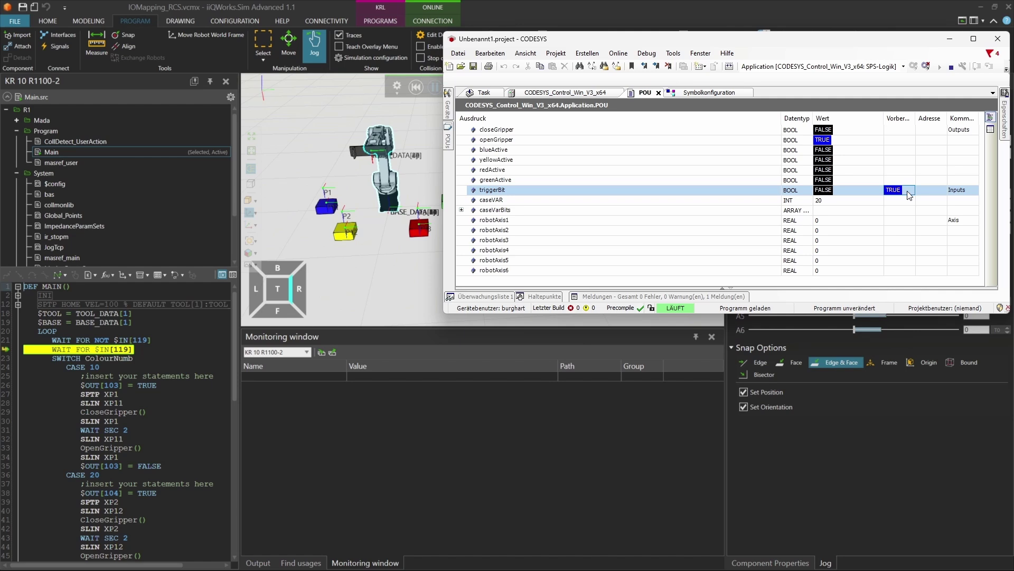
pyautogui.rightClick(909, 194)
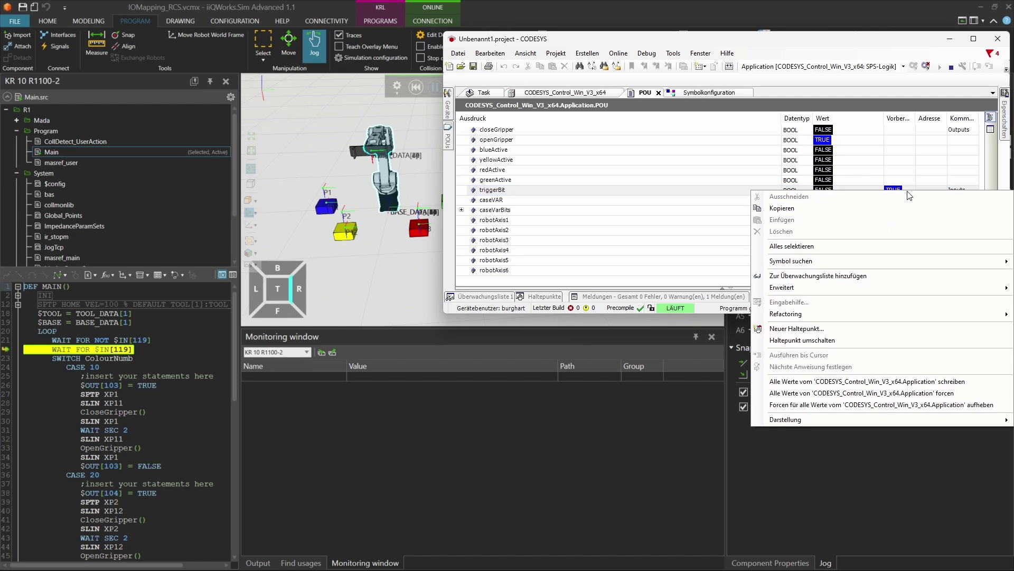
pyautogui.click(922, 381)
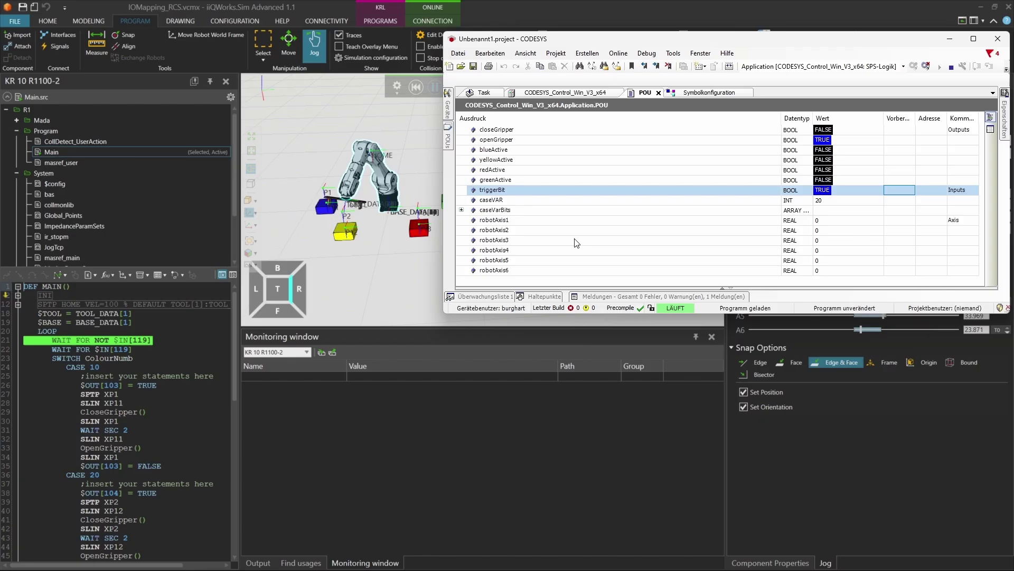
# Write caseVAR 30 with triggerBit FALSE to the application, and trigger the case by writing triggerBit TRUE.
pyautogui.click(898, 199)
pyautogui.write('30')
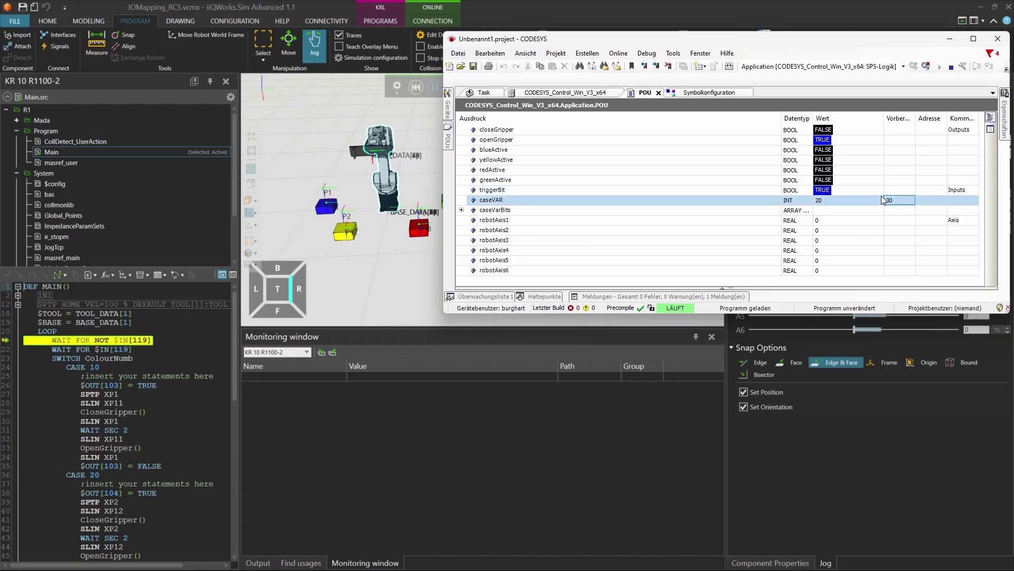
pyautogui.click(896, 190)
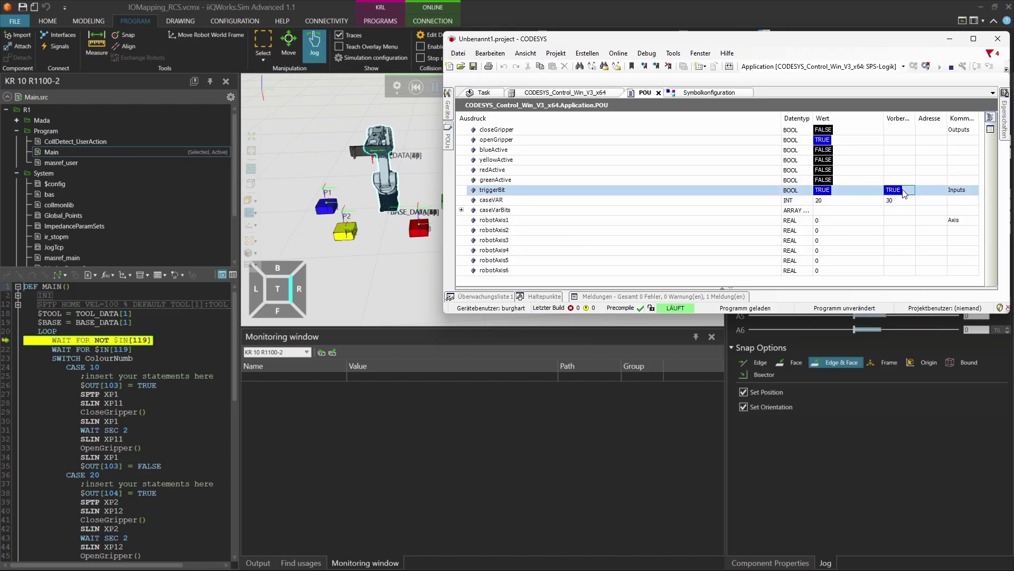
pyautogui.click(903, 193)
pyautogui.rightClick(906, 193)
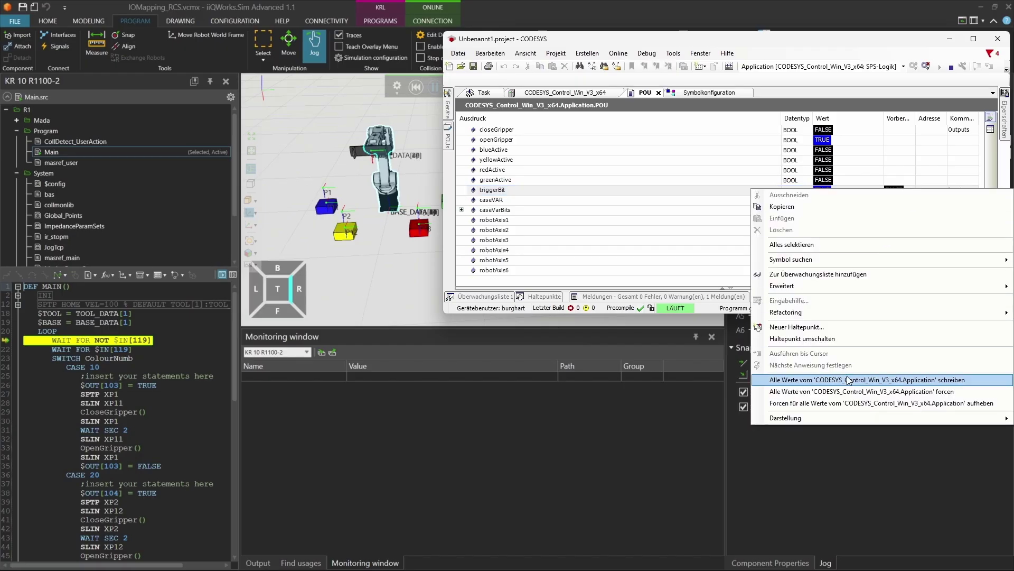
pyautogui.click(824, 380)
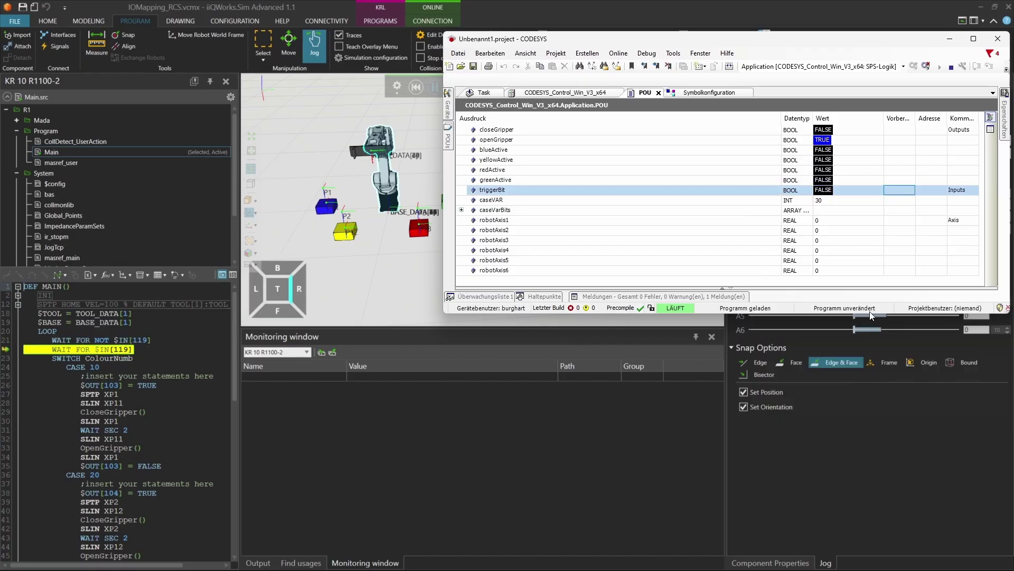
pyautogui.rightClick(911, 194)
pyautogui.click(910, 381)
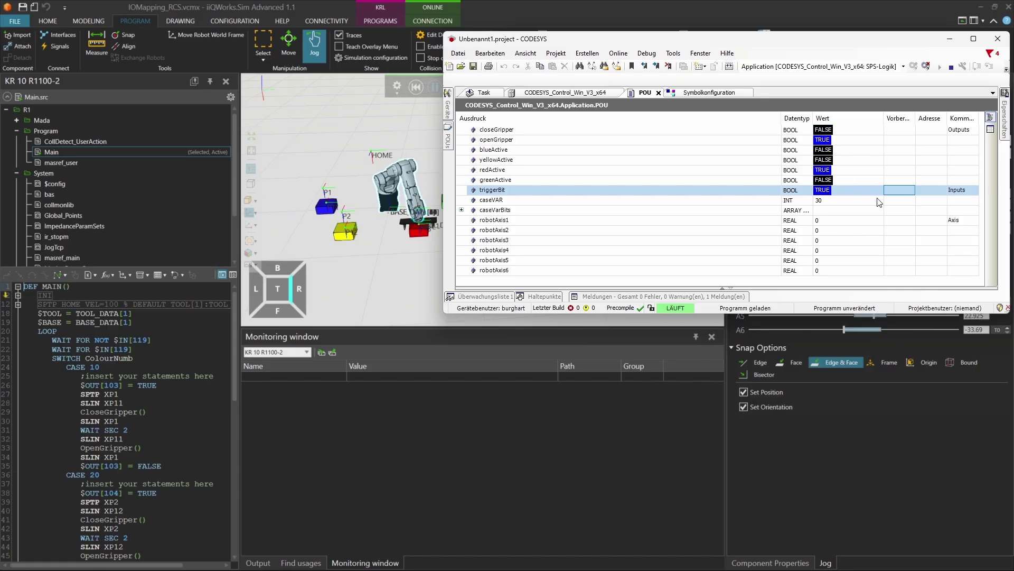
# Set caseVAR to 99 and write the value to the PLC application.
pyautogui.doubleClick(901, 200)
pyautogui.write('9')
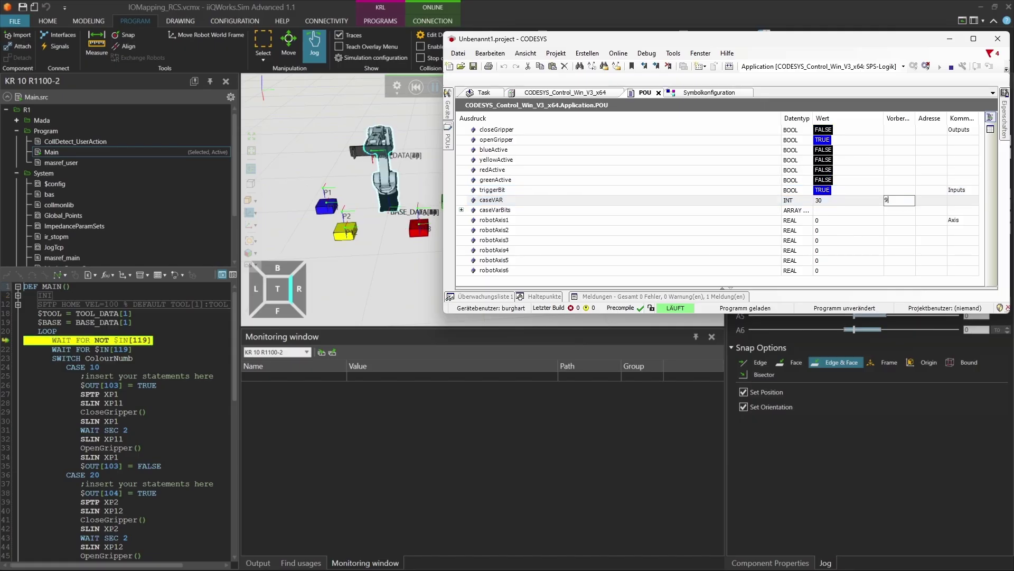
pyautogui.write('9')
pyautogui.press('Return')
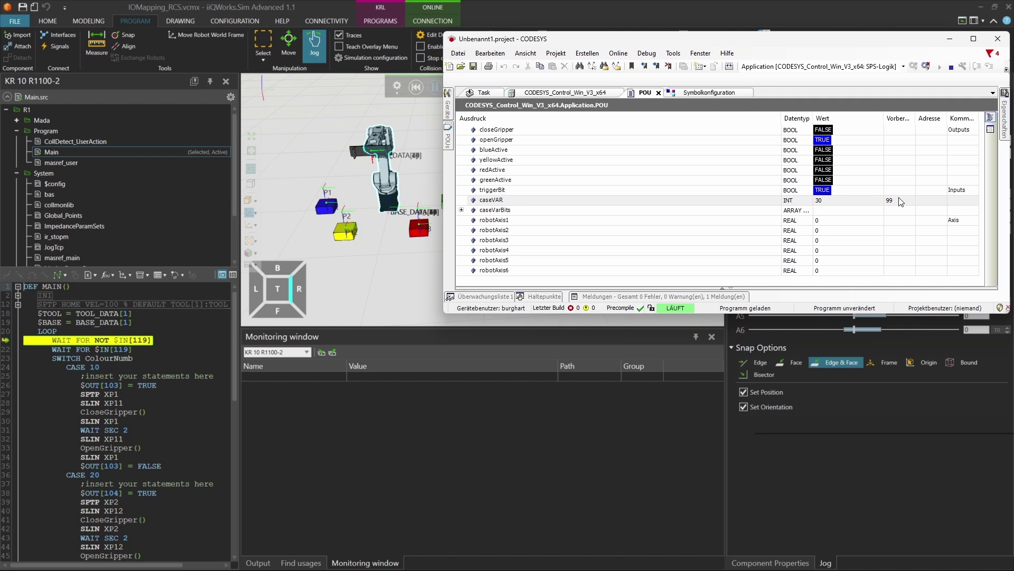
pyautogui.rightClick(902, 203)
pyautogui.click(918, 388)
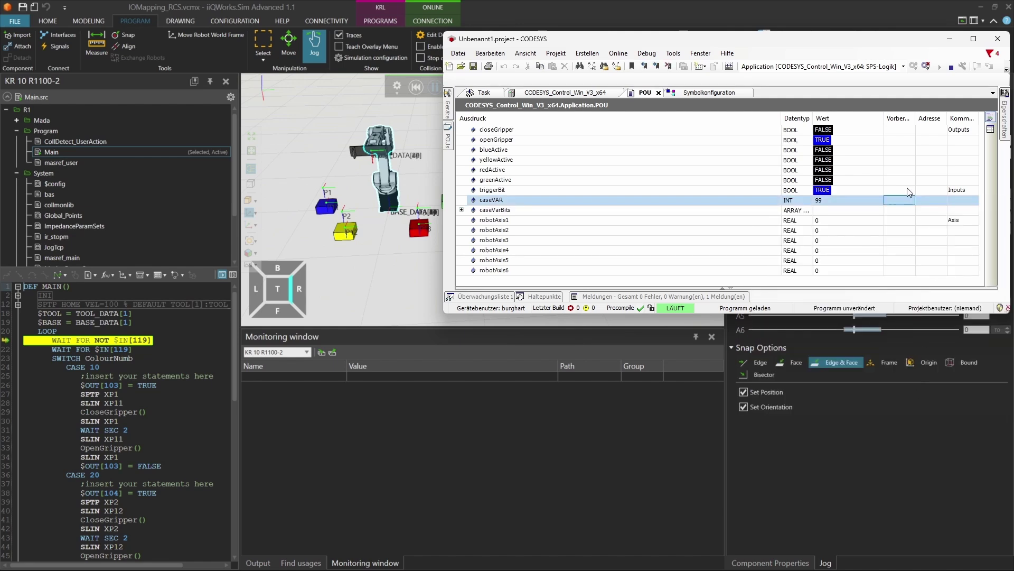
# Switch triggerBit to FALSE and back to TRUE, writing each value to the application to trigger case 99.
pyautogui.rightClick(905, 191)
pyautogui.click(918, 376)
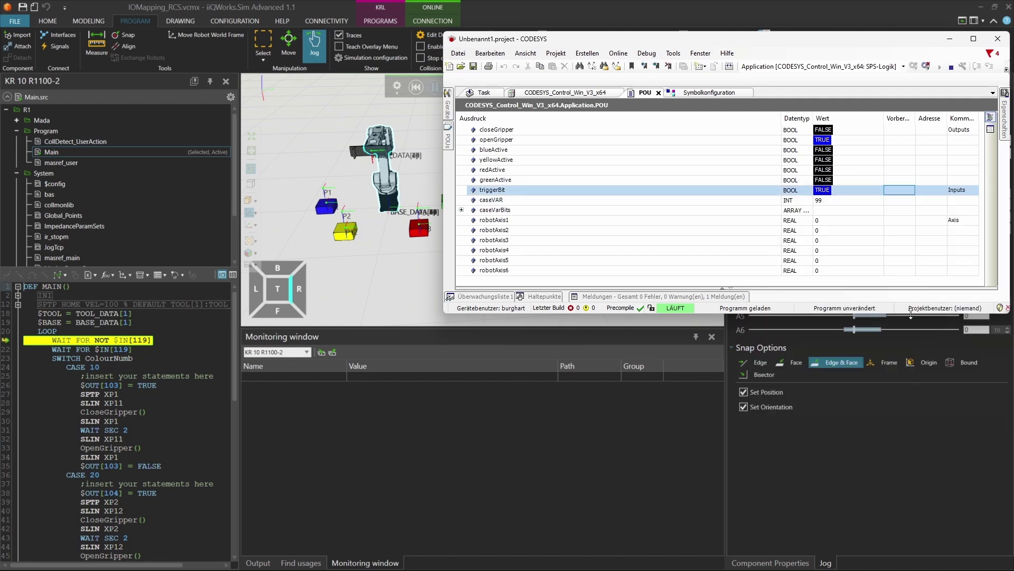
pyautogui.rightClick(910, 194)
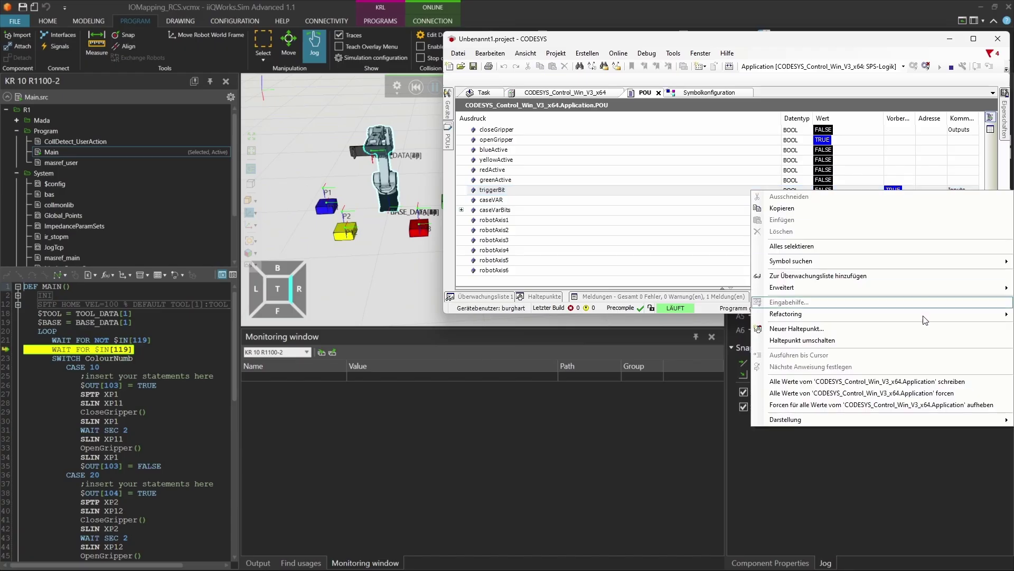
pyautogui.click(914, 379)
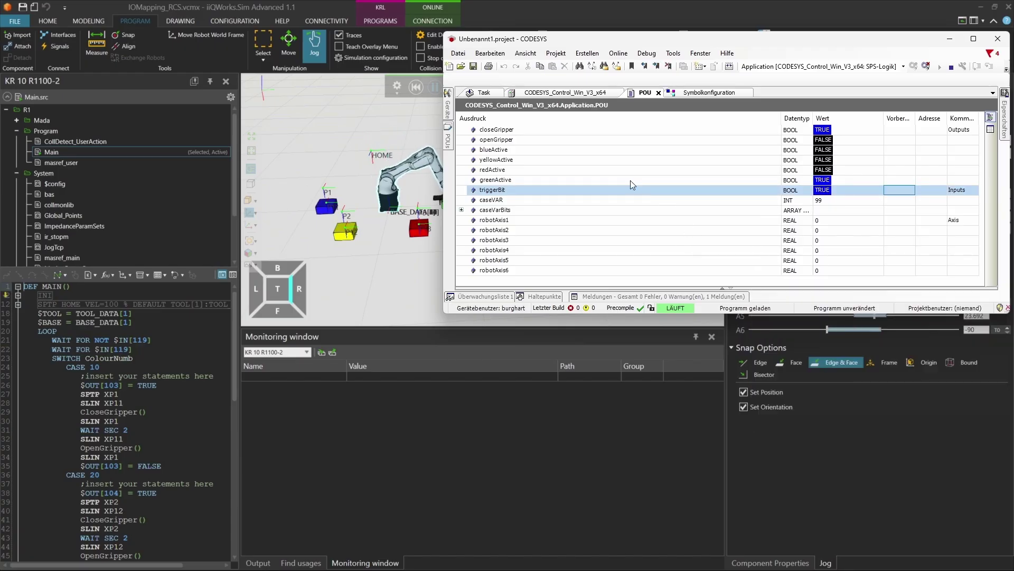
# Move the CODESYS window aside to uncover the playback controls and reset the robot simulation.
pyautogui.moveTo(585, 40); pyautogui.dragTo(625, 41)
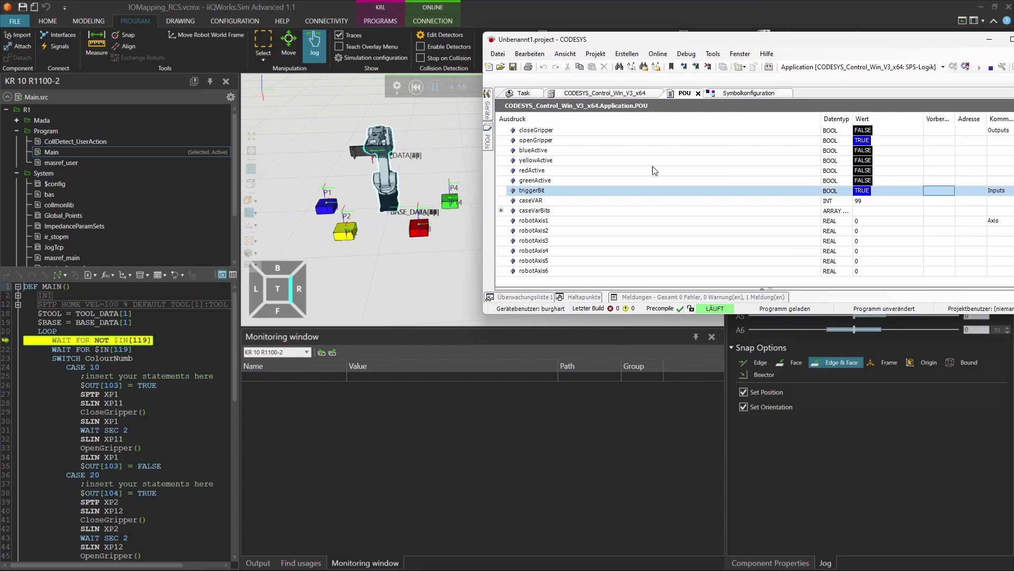
pyautogui.click(420, 86)
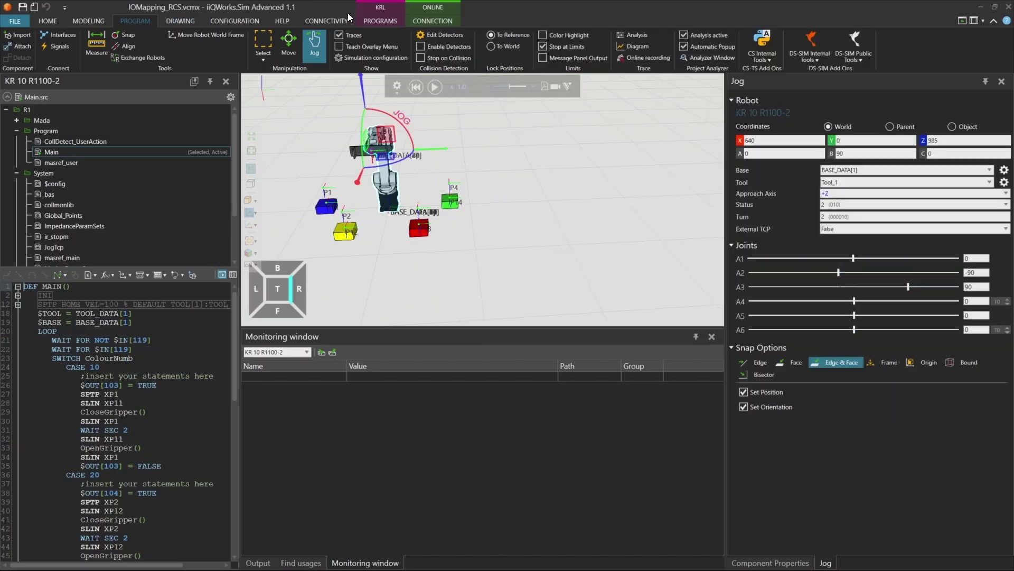
# Open variable pairing for the Simulation to server group and exclude signal maps, keeping only degrees of freedom included.
pyautogui.click(342, 20)
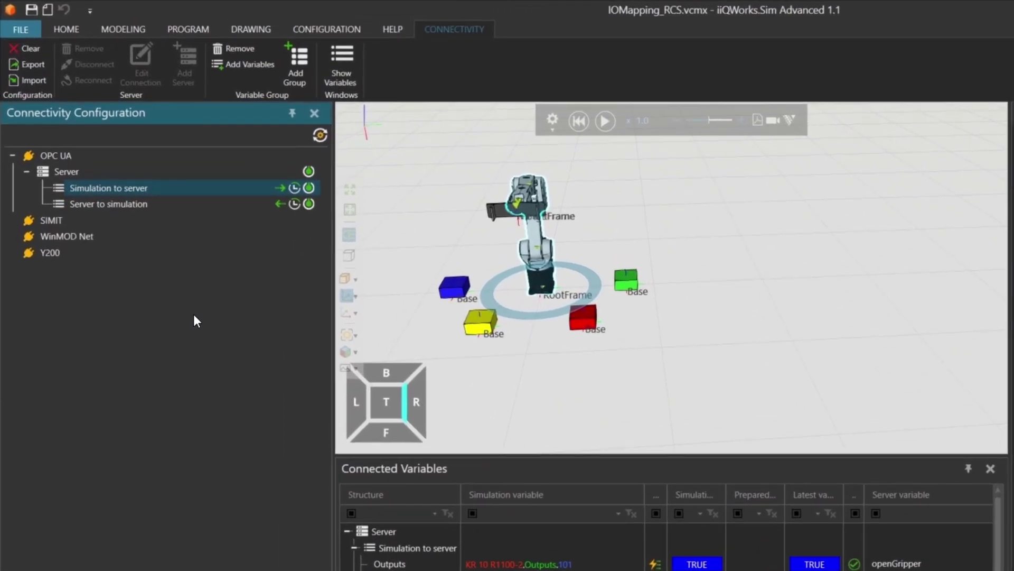
pyautogui.rightClick(125, 186)
pyautogui.click(170, 218)
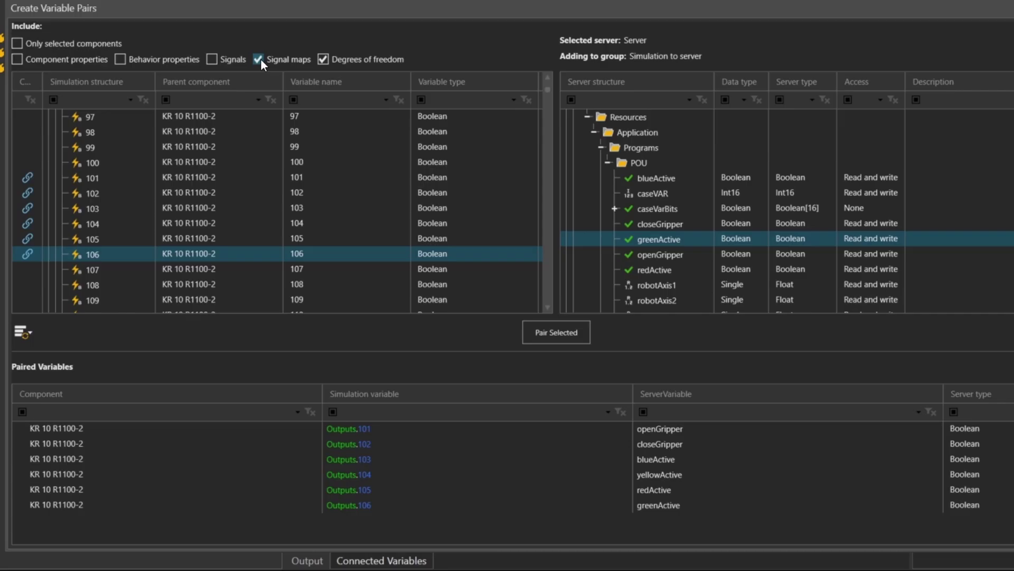
pyautogui.click(258, 59)
# Pair the VALUE of axis A1 under the robot's KRC5 controller with the server variable robotAxis1.
pyautogui.click(46, 120)
pyautogui.click(49, 116)
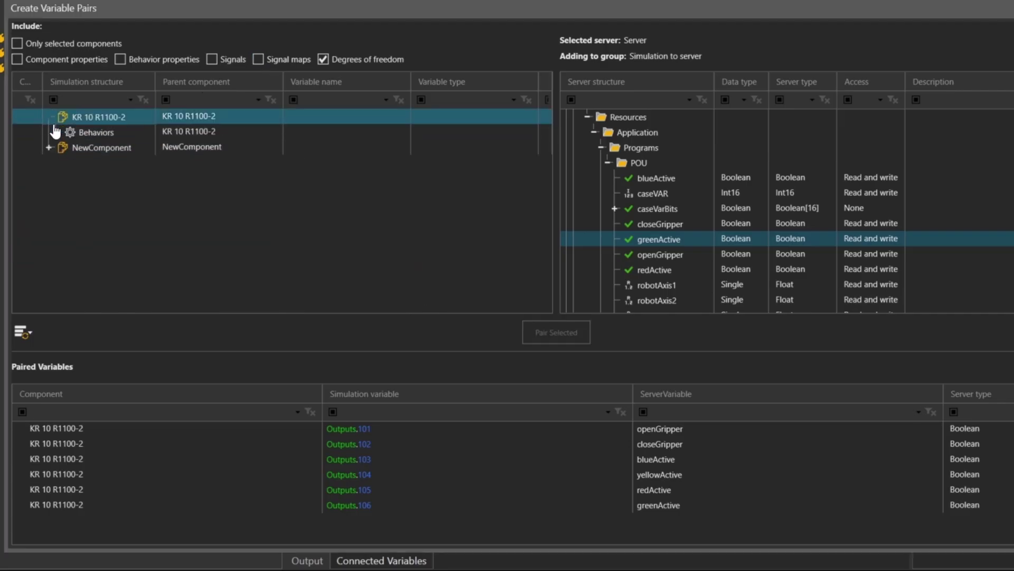
pyautogui.click(56, 132)
pyautogui.click(56, 132)
pyautogui.click(62, 144)
pyautogui.click(63, 147)
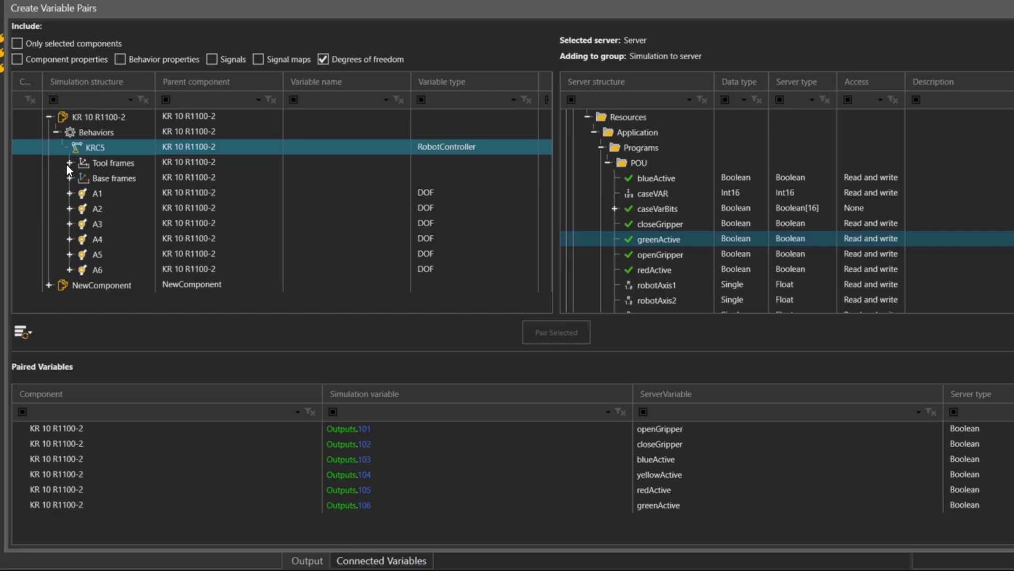
pyautogui.click(70, 194)
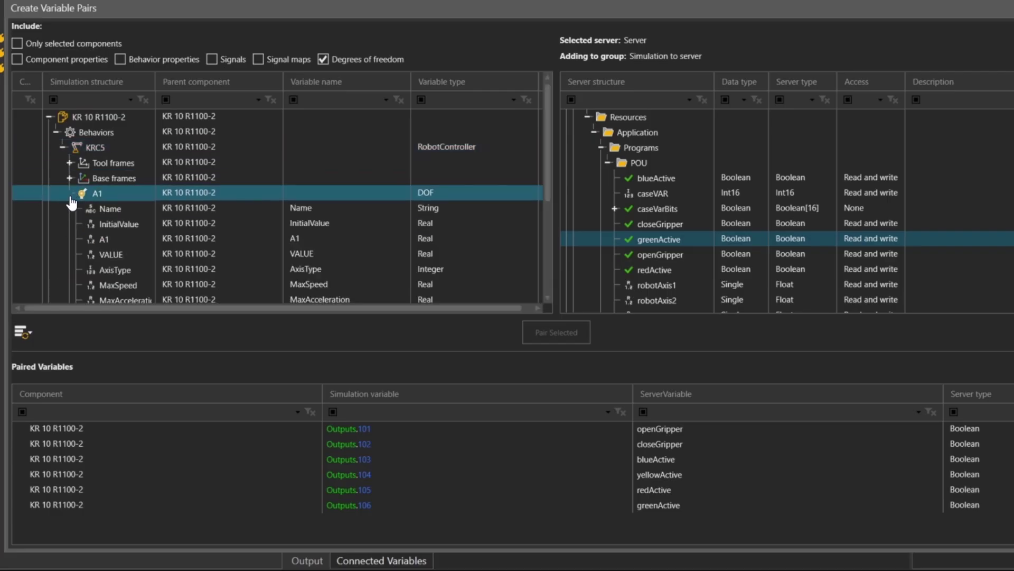
pyautogui.click(129, 256)
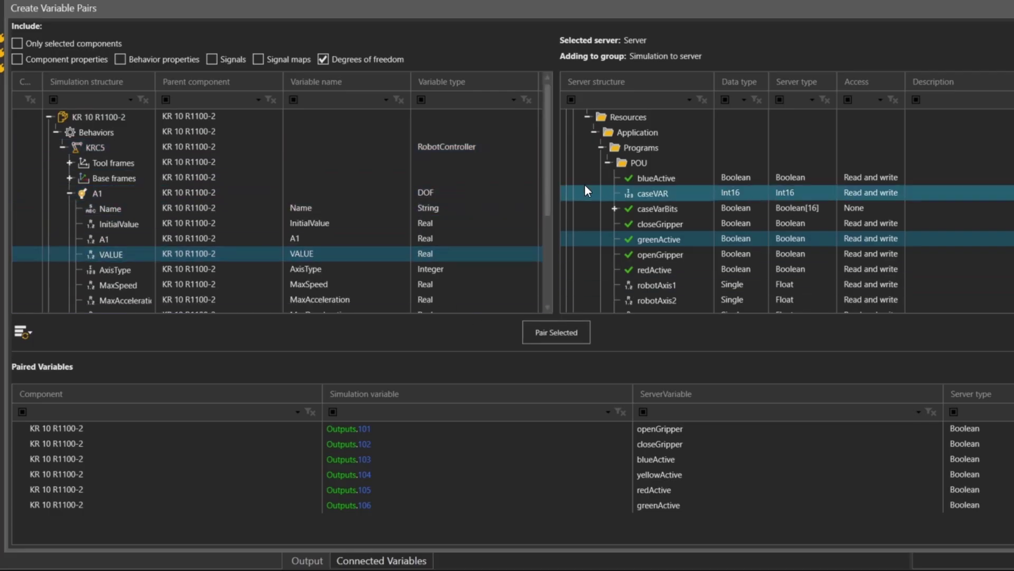
pyautogui.scroll(-2, 665, 223)
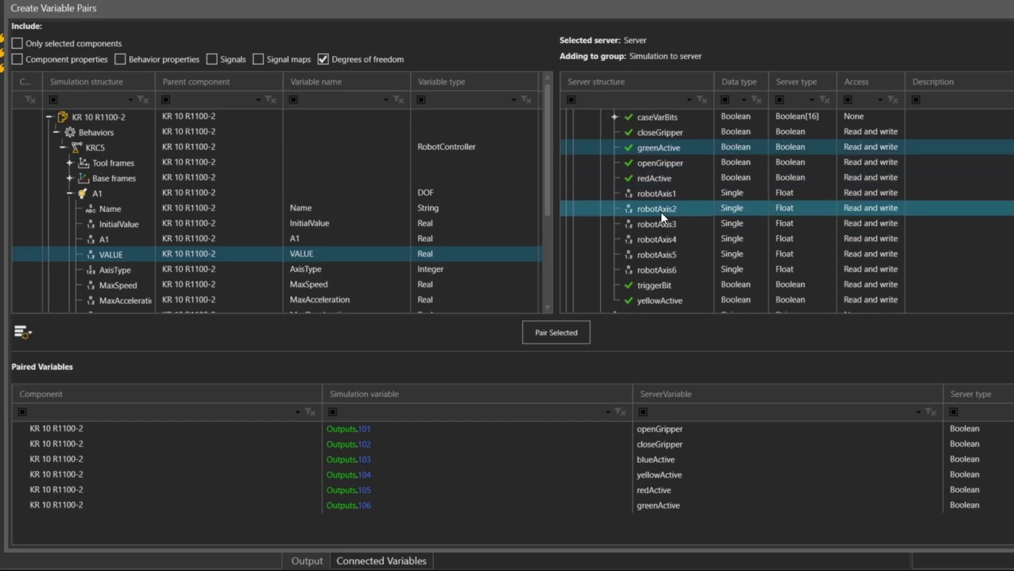
pyautogui.click(661, 194)
pyautogui.click(568, 324)
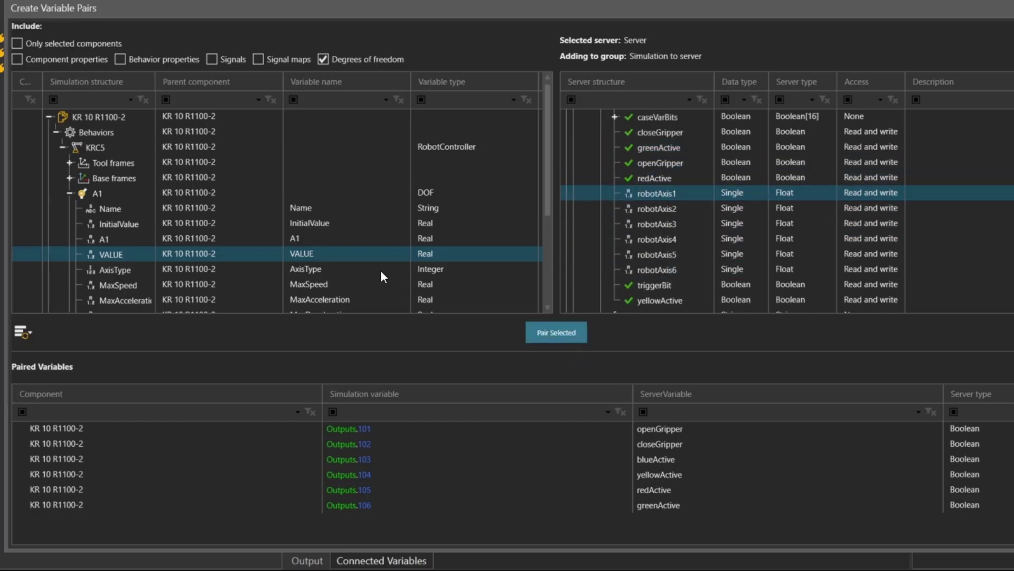
# Pair the VALUE of axis A2 with the server variable robotAxis2.
pyautogui.scroll(-2, 228, 182)
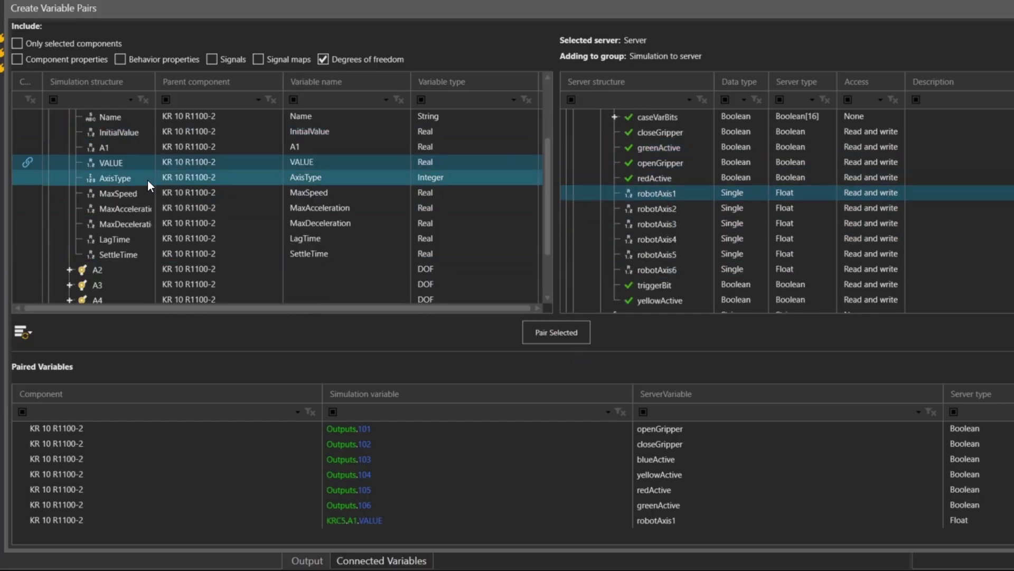
pyautogui.click(69, 270)
pyautogui.scroll(-1, 124, 265)
pyautogui.click(125, 284)
pyautogui.click(656, 207)
pyautogui.click(556, 332)
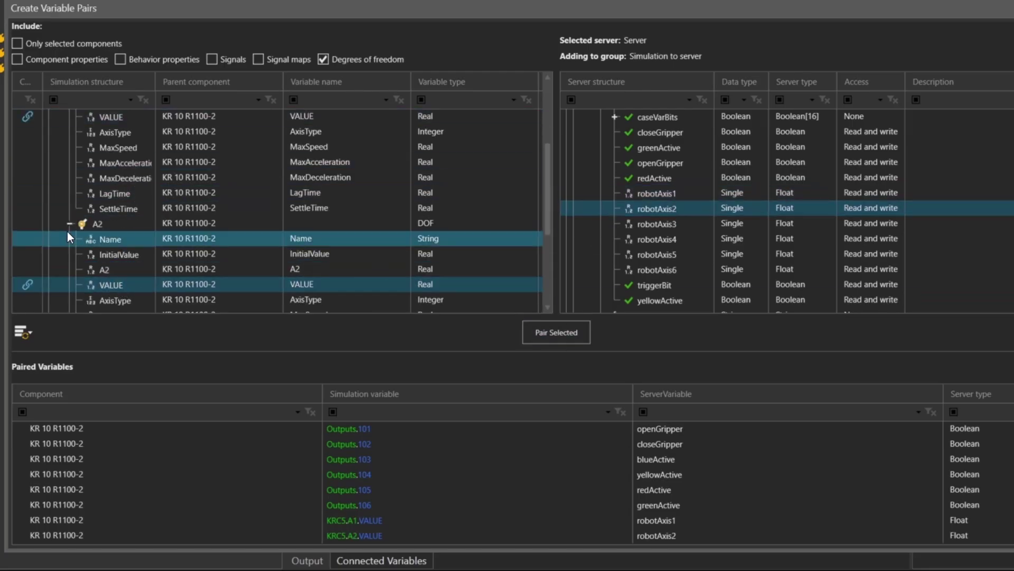
# Pair the VALUE of axis A3 with the server variable robotAxis3.
pyautogui.click(69, 223)
pyautogui.click(70, 238)
pyautogui.scroll(-1, 112, 242)
pyautogui.click(112, 239)
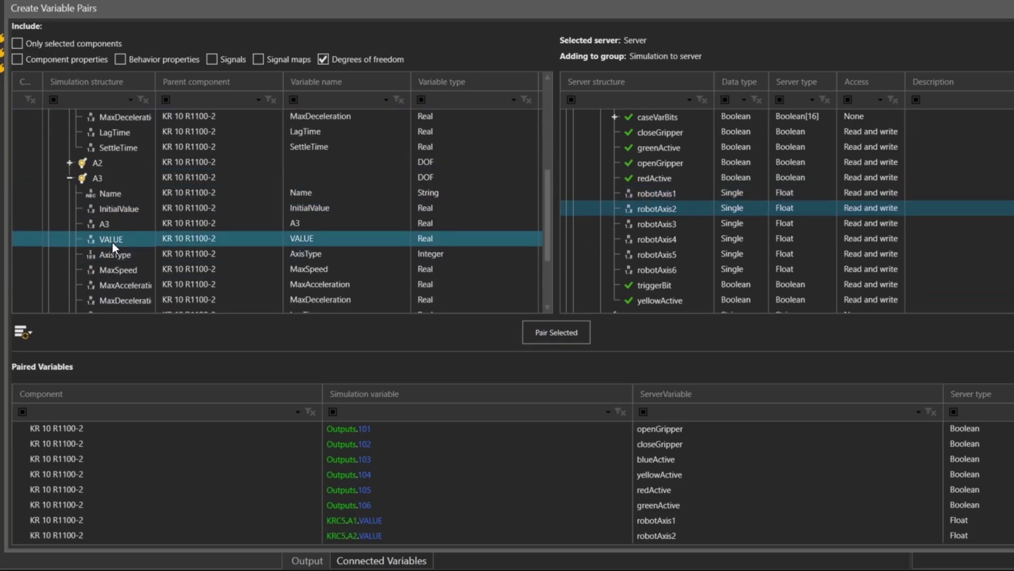
pyautogui.click(657, 224)
pyautogui.click(557, 332)
pyautogui.click(70, 177)
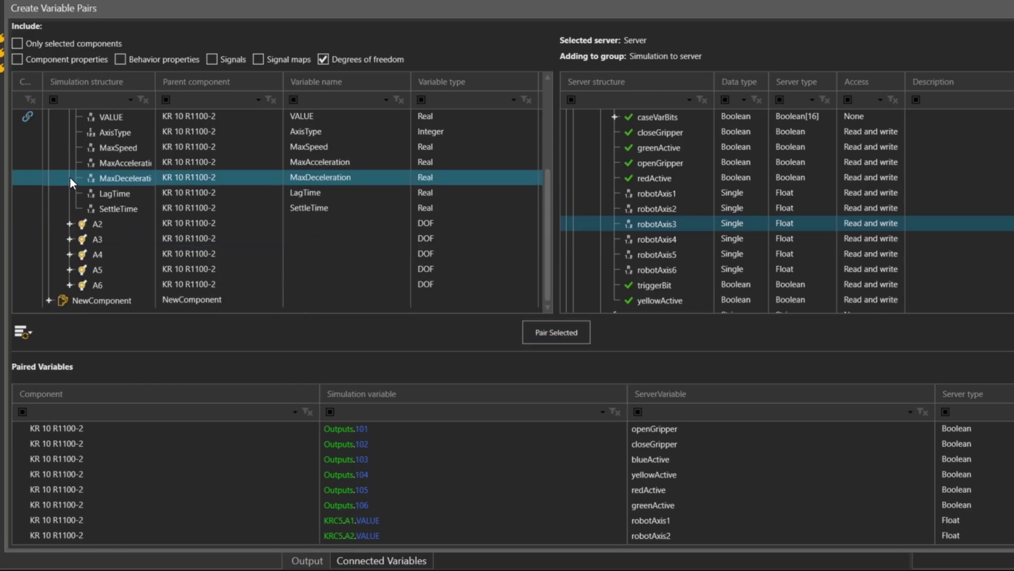
# Pair the VALUE of axis A4 with the server variable robotAxis4.
pyautogui.click(71, 254)
pyautogui.scroll(-2, 119, 216)
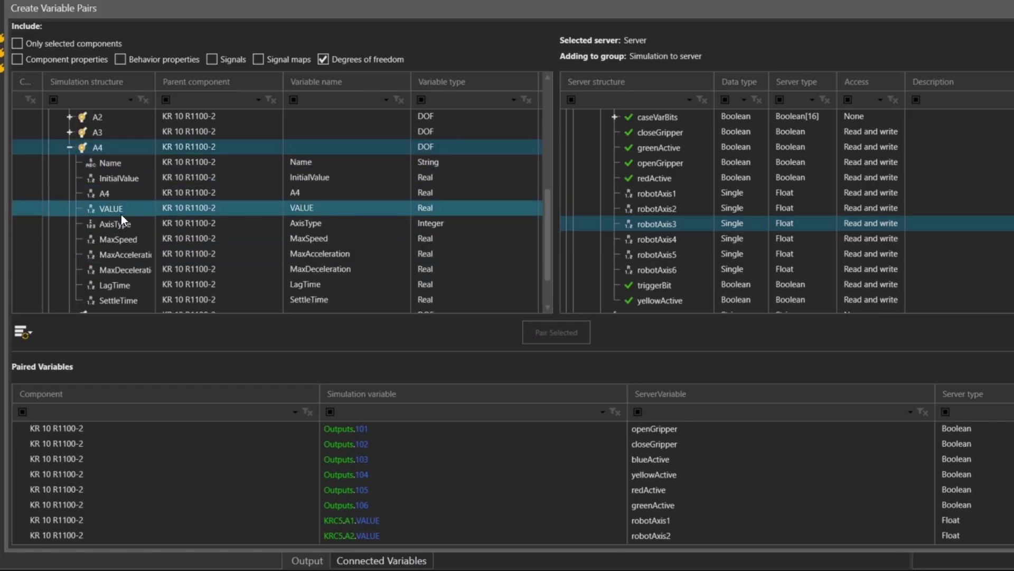
pyautogui.click(121, 213)
pyautogui.click(657, 239)
pyautogui.click(557, 331)
pyautogui.click(69, 147)
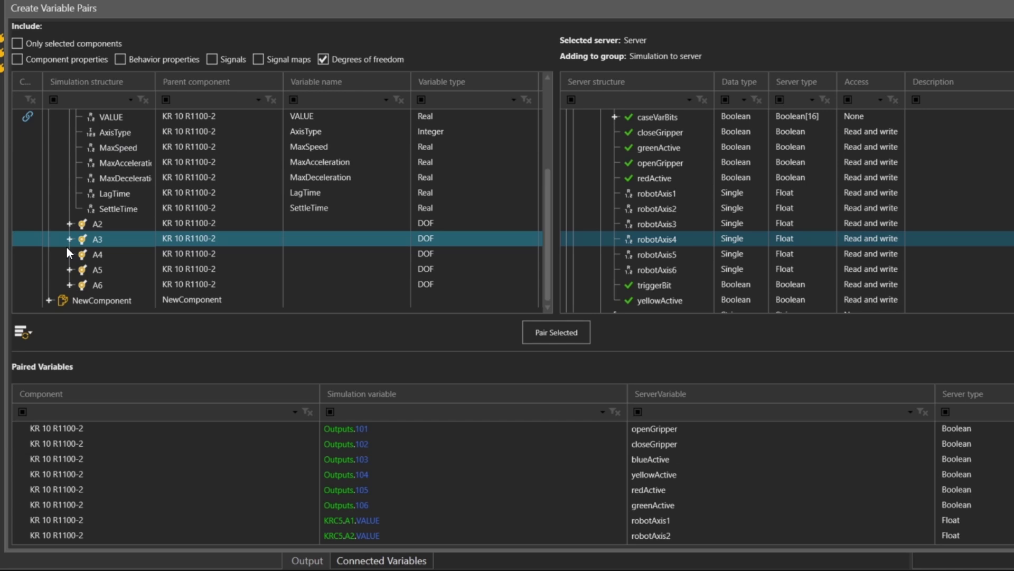
# Pair the VALUE of axis A5 with the server variable robotAxis5.
pyautogui.click(70, 269)
pyautogui.scroll(-2, 72, 267)
pyautogui.click(121, 224)
pyautogui.click(643, 254)
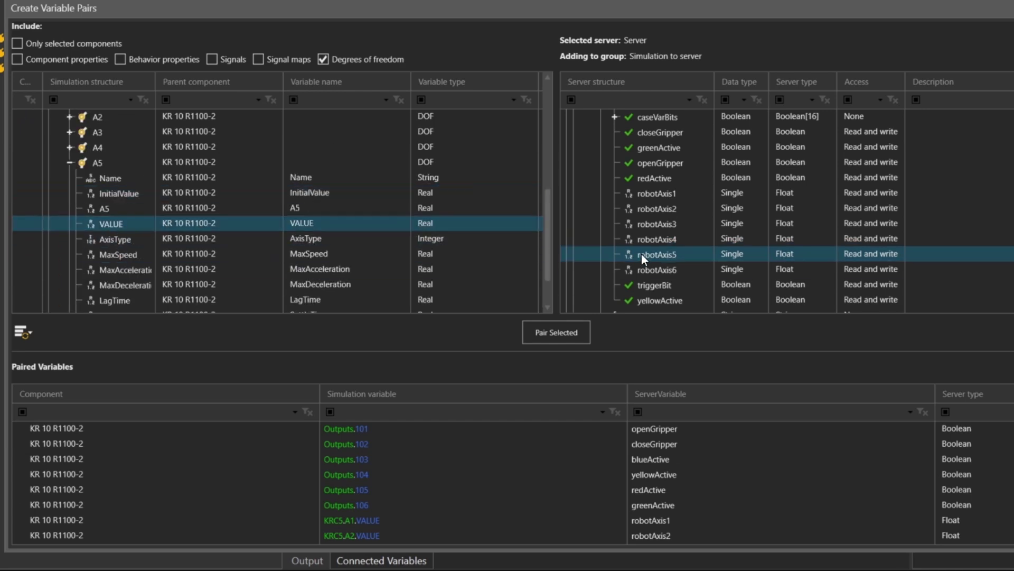
pyautogui.click(556, 331)
pyautogui.click(69, 162)
# Pair the VALUE of axis A6 with the server variable robotAxis6 and finish the variable pairing.
pyautogui.click(70, 300)
pyautogui.scroll(-2, 121, 259)
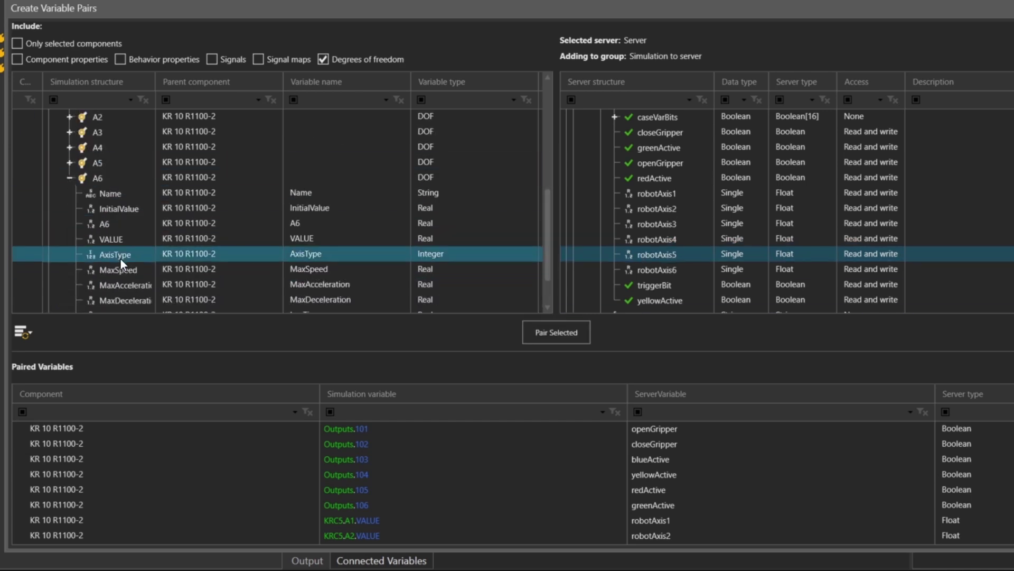
pyautogui.click(121, 239)
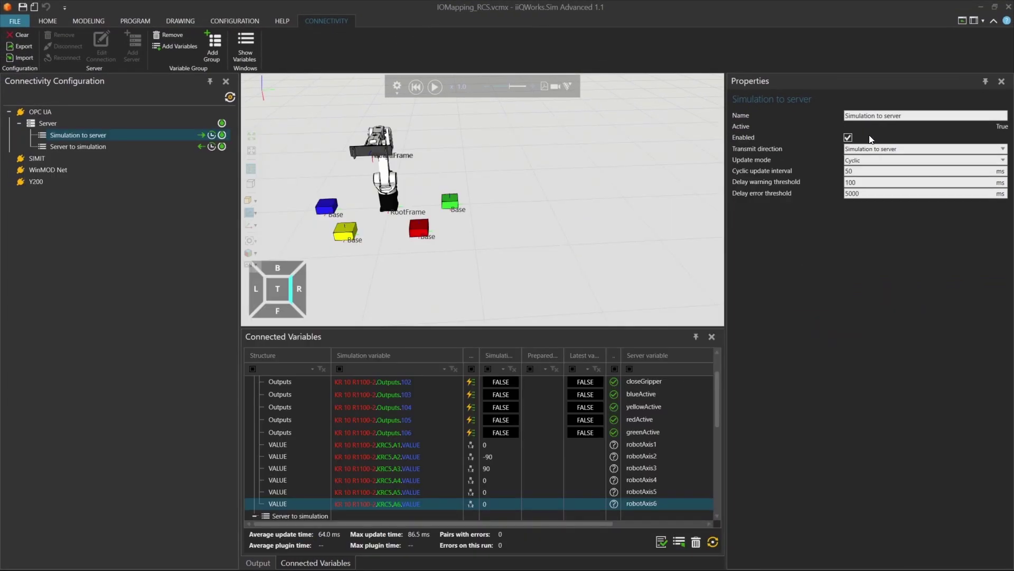
# Review the axis pairs in the connected variables and start the robot simulation.
pyautogui.scroll(-5, 371, 430)
pyautogui.scroll(5, 370, 430)
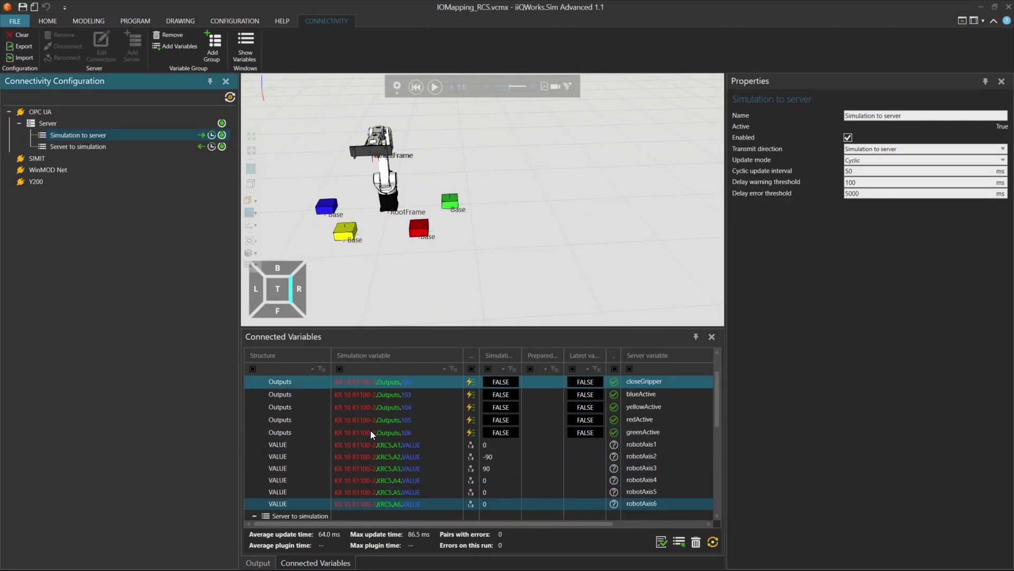
pyautogui.scroll(-1, 370, 430)
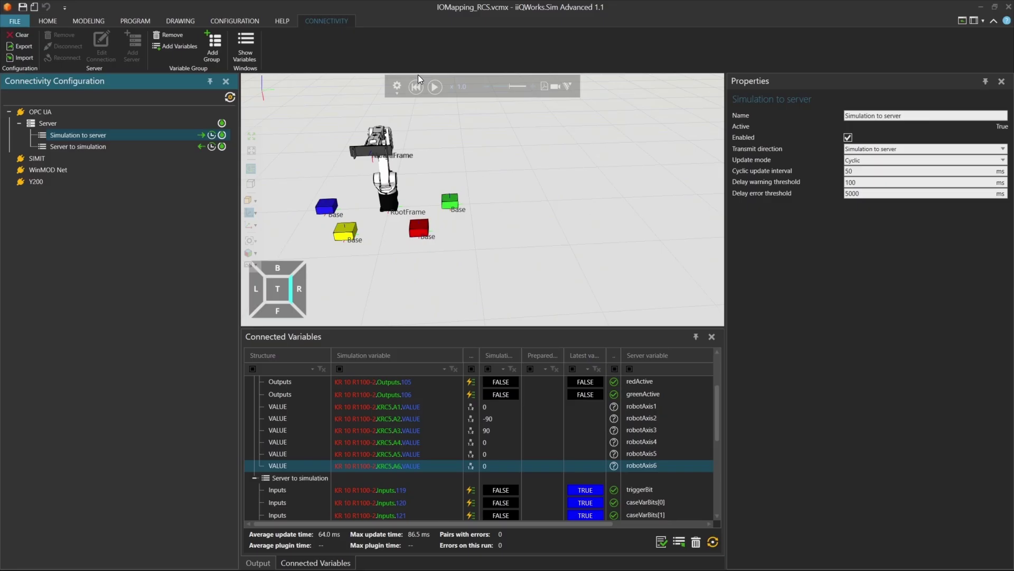
pyautogui.click(434, 86)
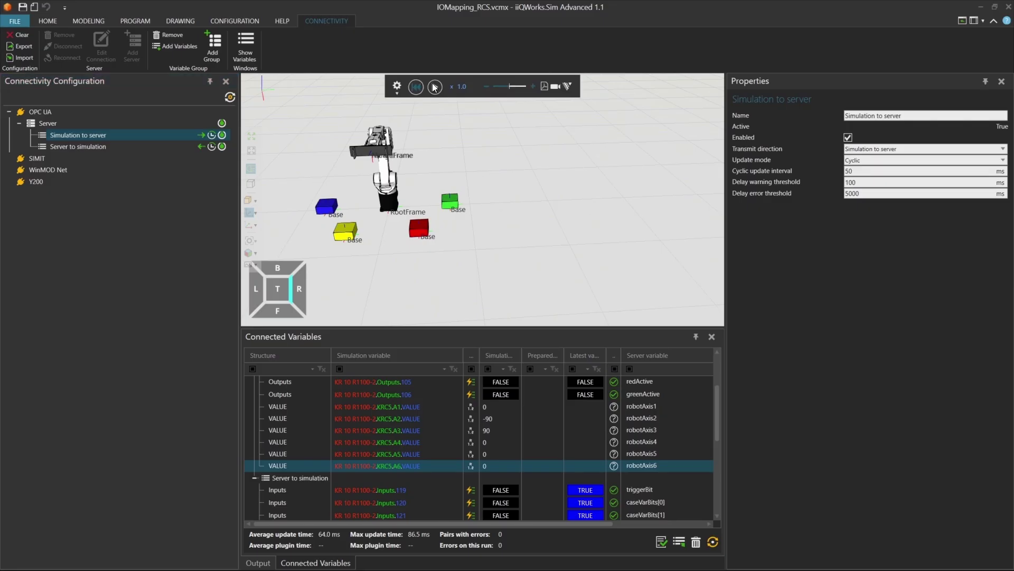
pyautogui.click(497, 463)
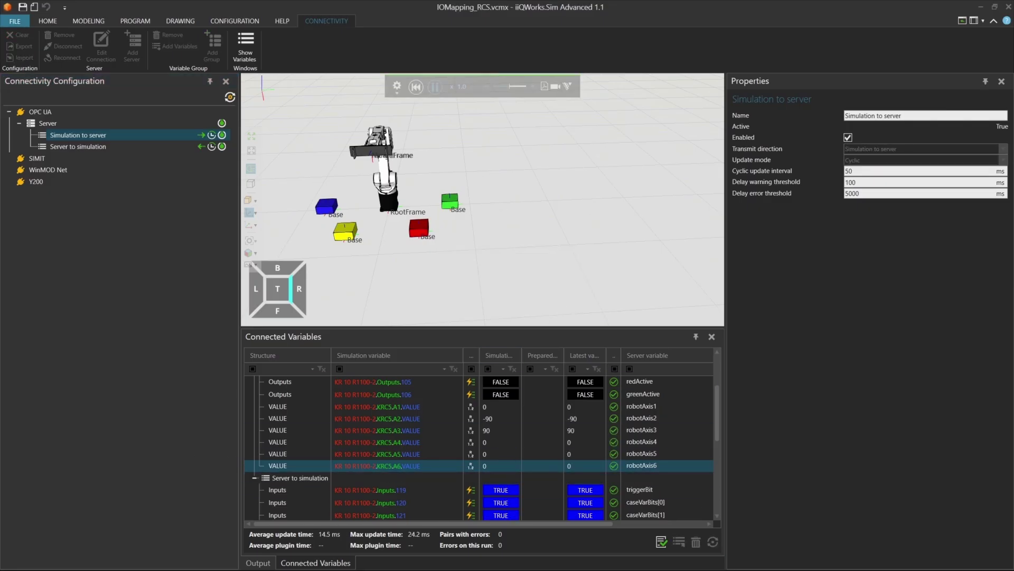
# Switch to CODESYS, prepare caseVAR as 10 and triggerBit as FALSE, and write the values to the application.
pyautogui.hotkey('alt', 'Tab')
pyautogui.click(942, 201)
pyautogui.write('1')
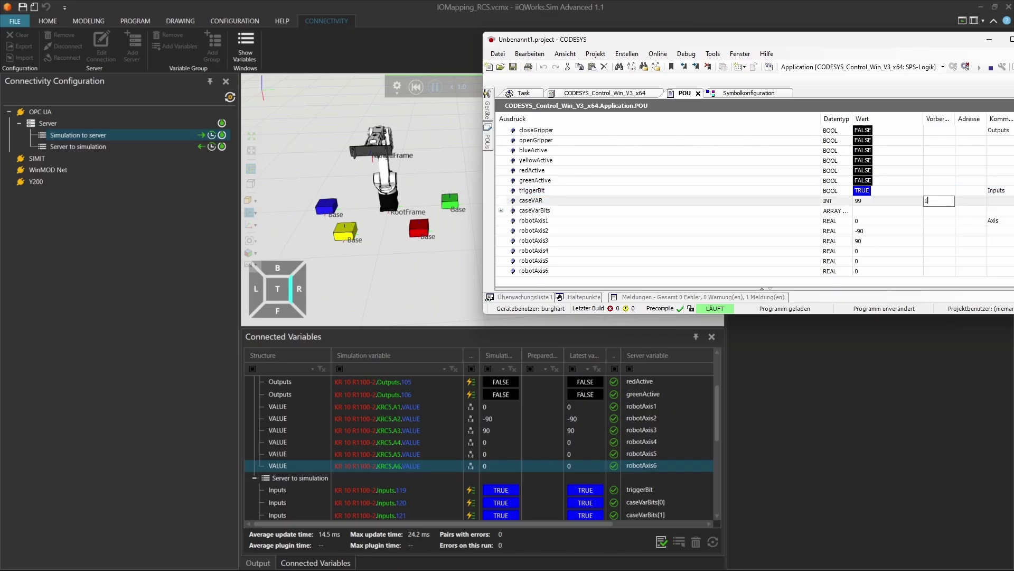
pyautogui.write('0')
pyautogui.click(934, 190)
pyautogui.click(934, 180)
pyautogui.rightClick(950, 196)
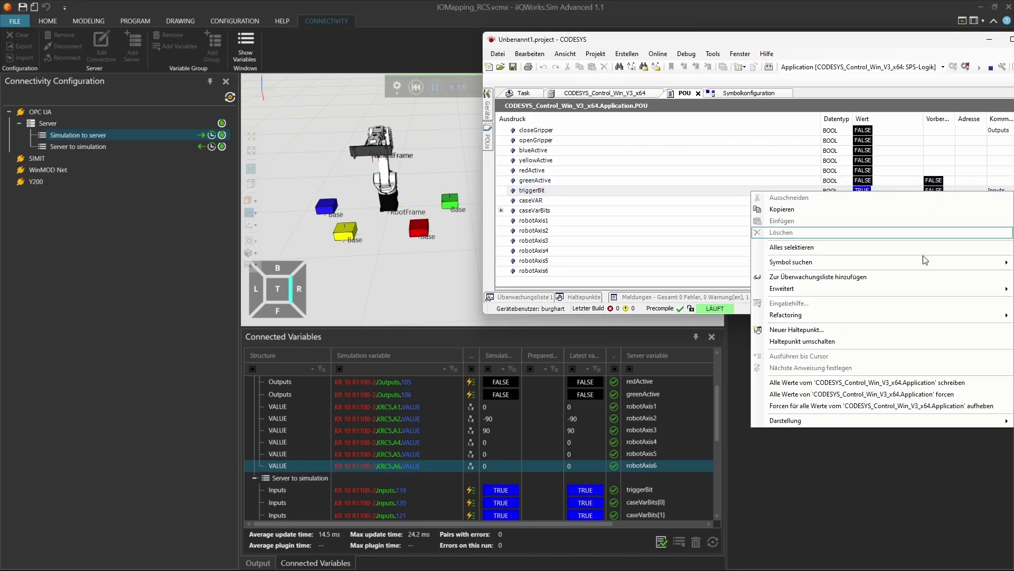
pyautogui.click(938, 382)
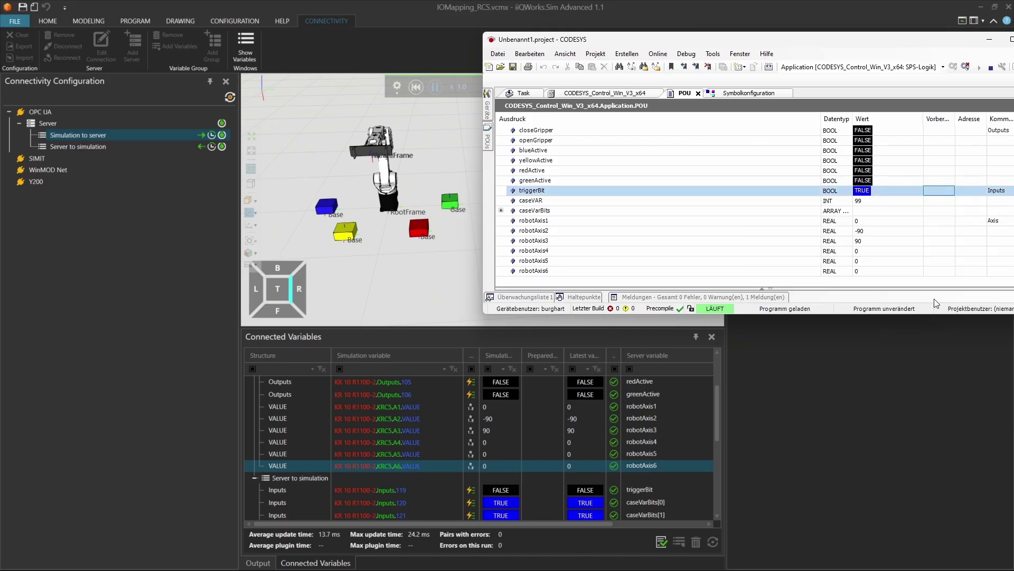
# Write triggerBit as TRUE to the PLC to run the robot motion, and reset the simulation.
pyautogui.click(947, 191)
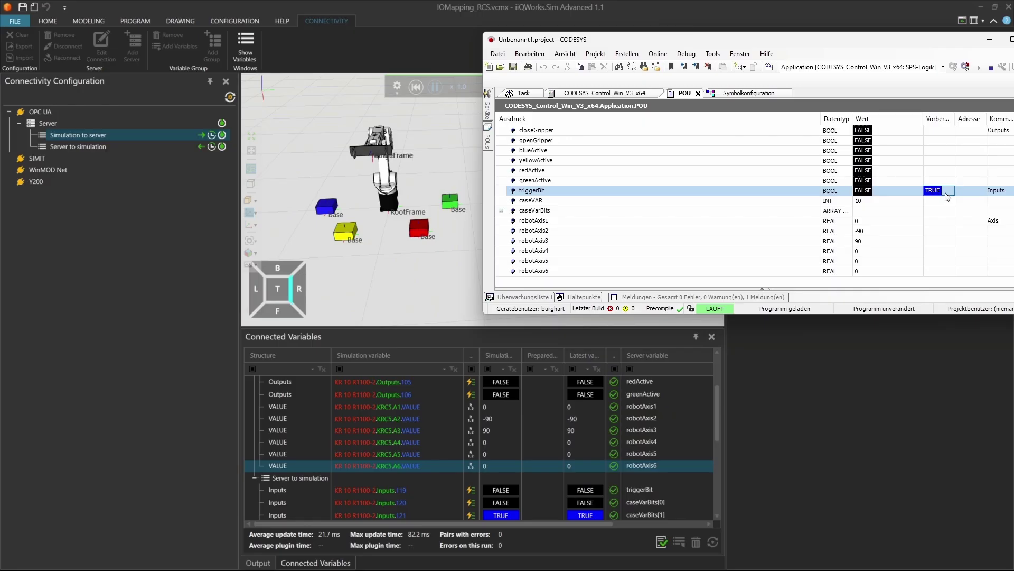
pyautogui.rightClick(947, 197)
pyautogui.click(932, 382)
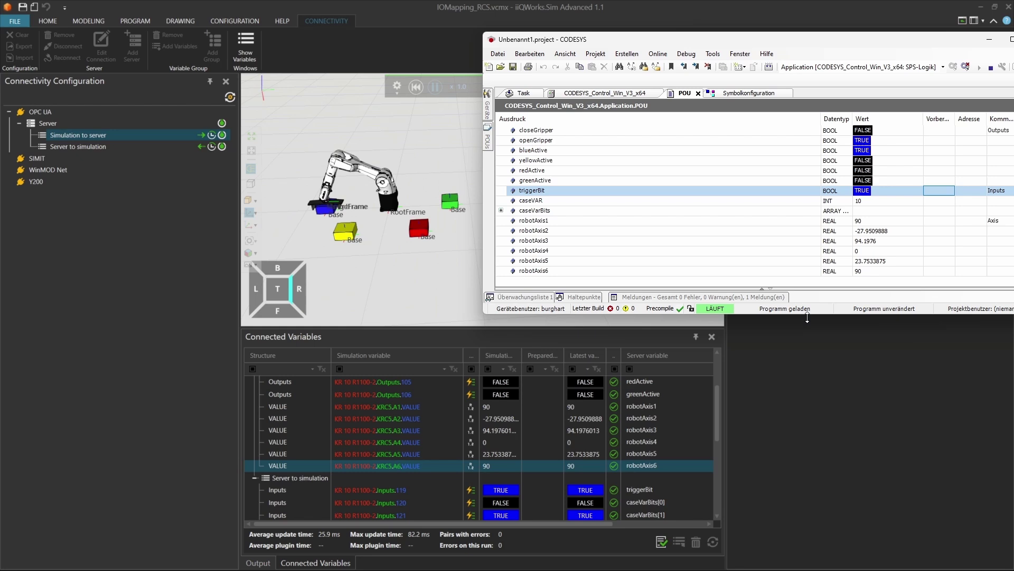
pyautogui.click(415, 88)
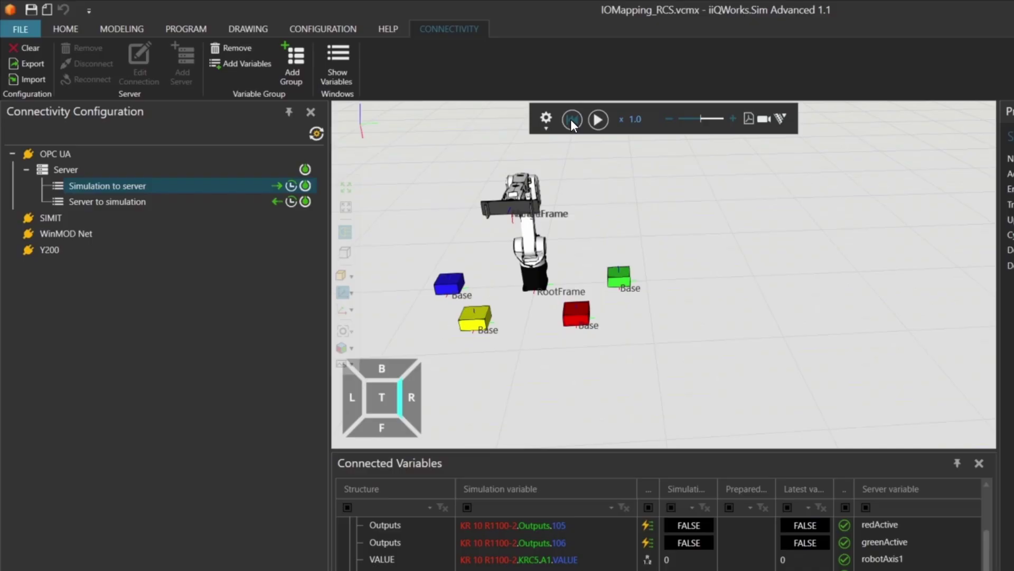
# Export the connectivity configuration to the Desktop as an XML file named IO_Config.
pyautogui.click(77, 170)
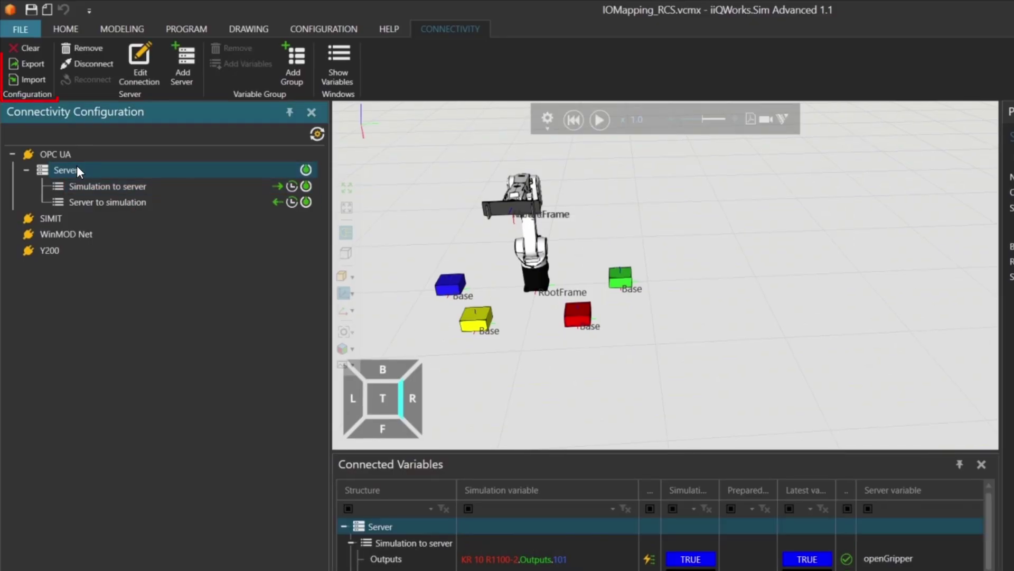
pyautogui.click(27, 68)
pyautogui.write('IO_Config')
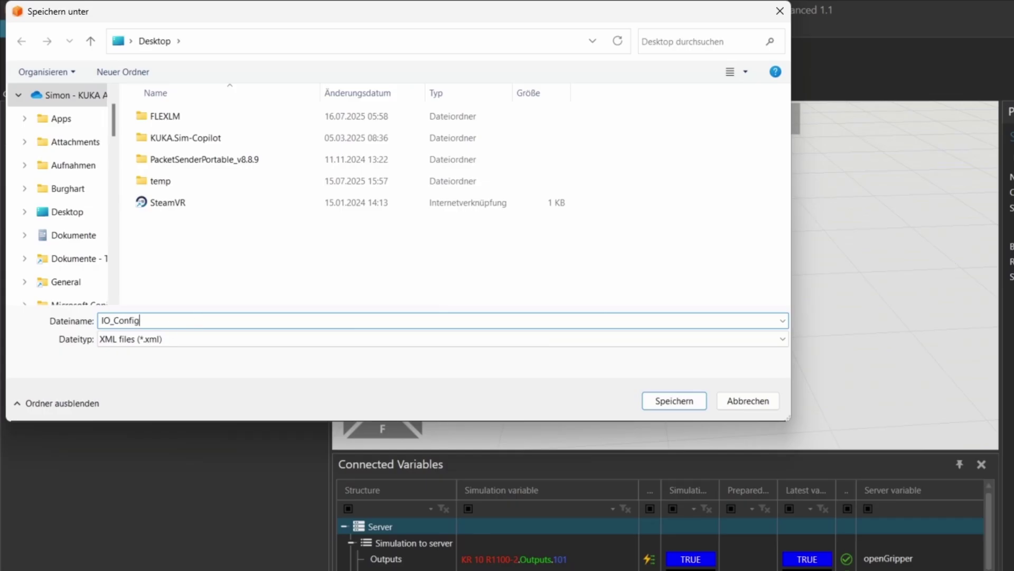
pyautogui.press('Return')
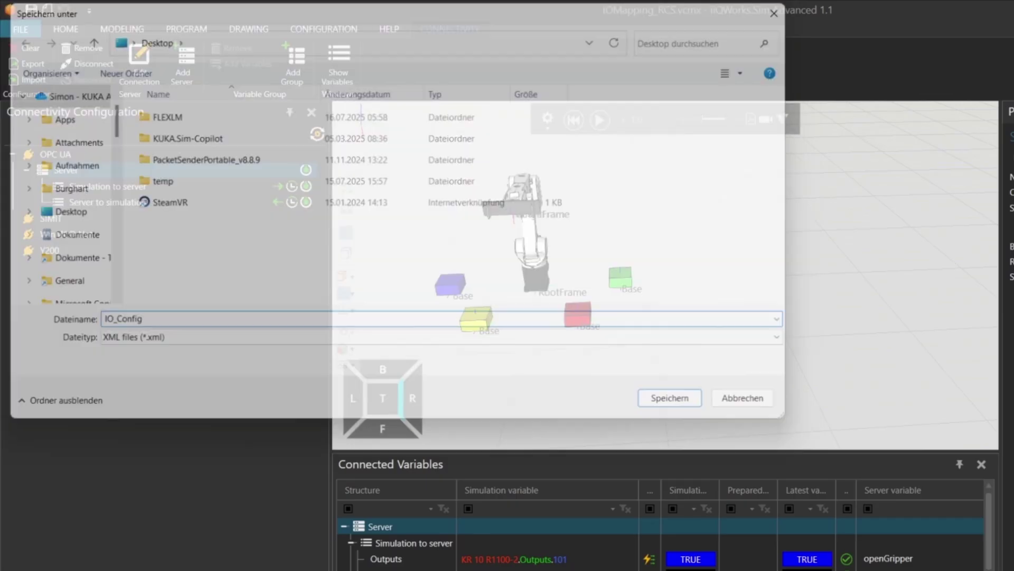
# Remove the OPC UA server together with all its variable groups.
pyautogui.rightClick(75, 173)
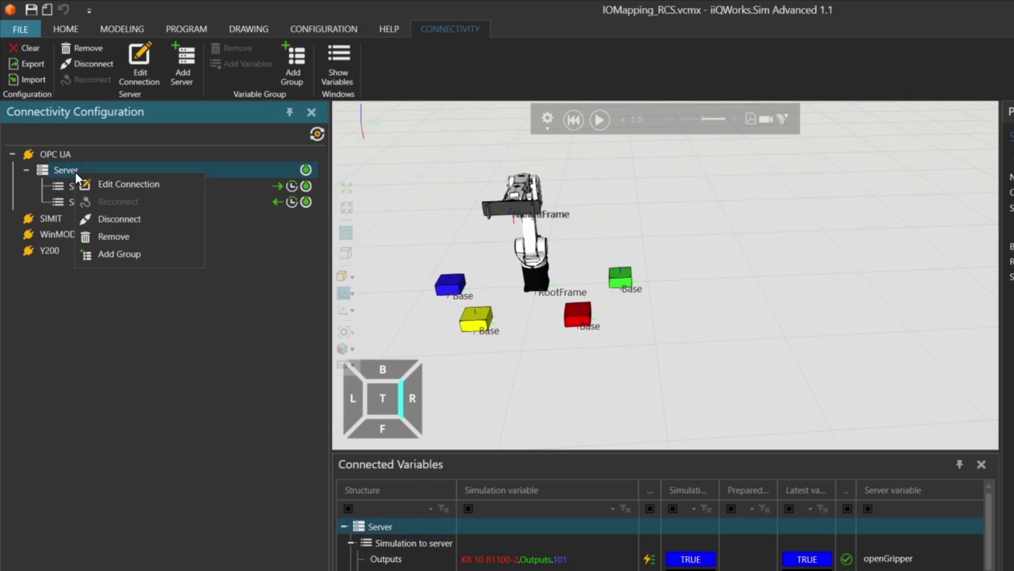
pyautogui.click(115, 233)
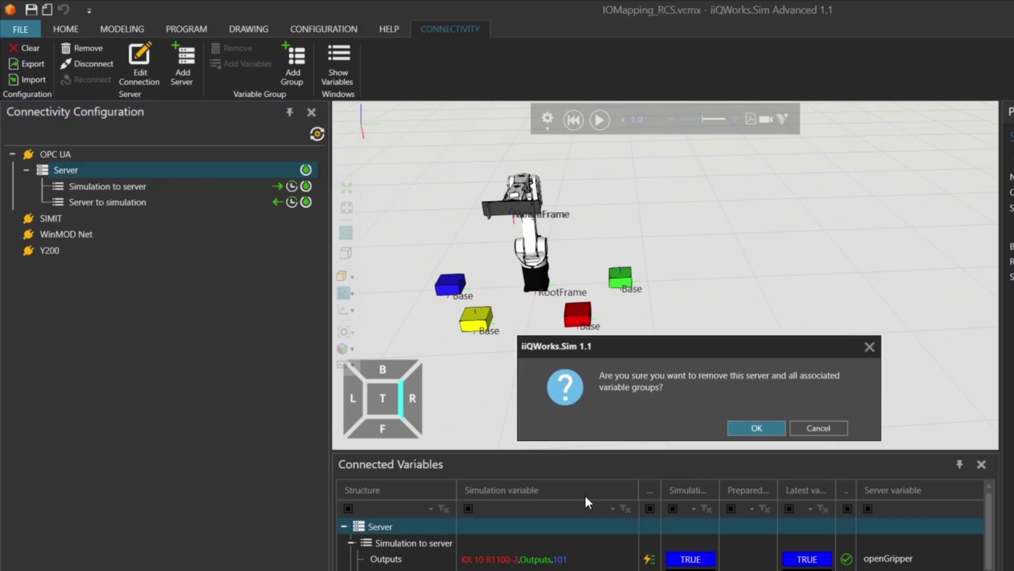
pyautogui.click(772, 434)
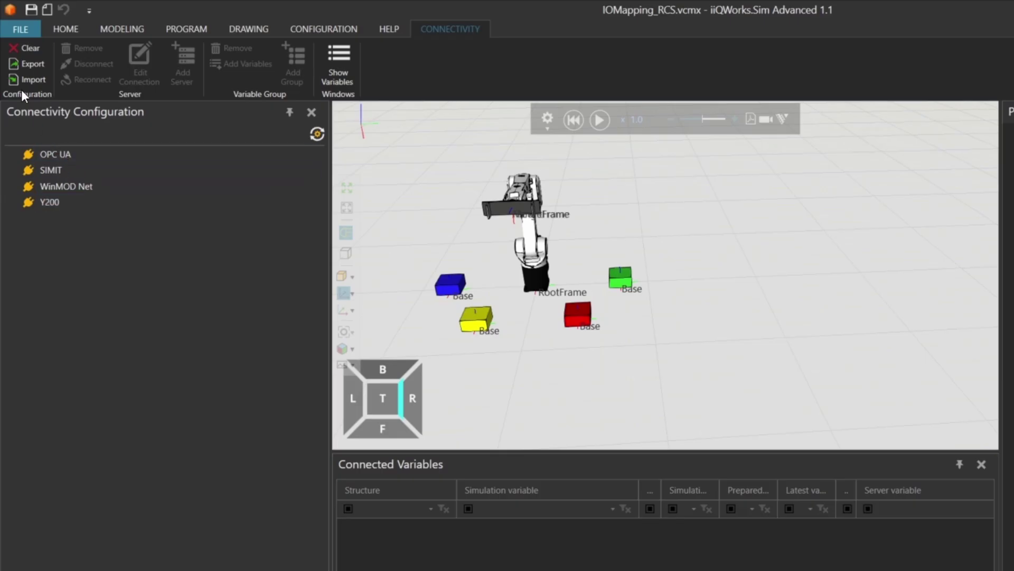
# Import the connectivity configuration from IO_Config.xml on the Desktop.
pyautogui.click(35, 78)
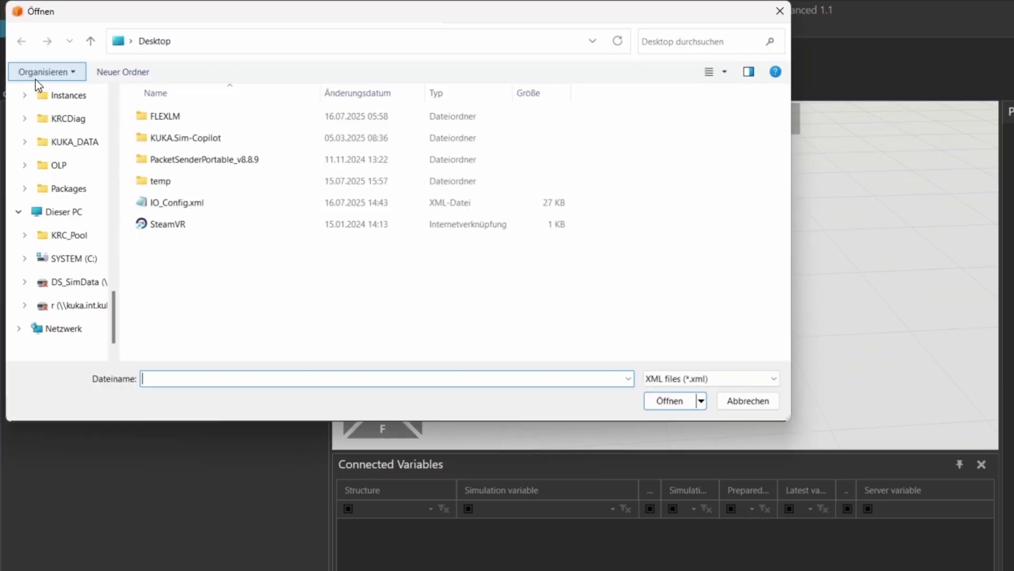
pyautogui.click(191, 204)
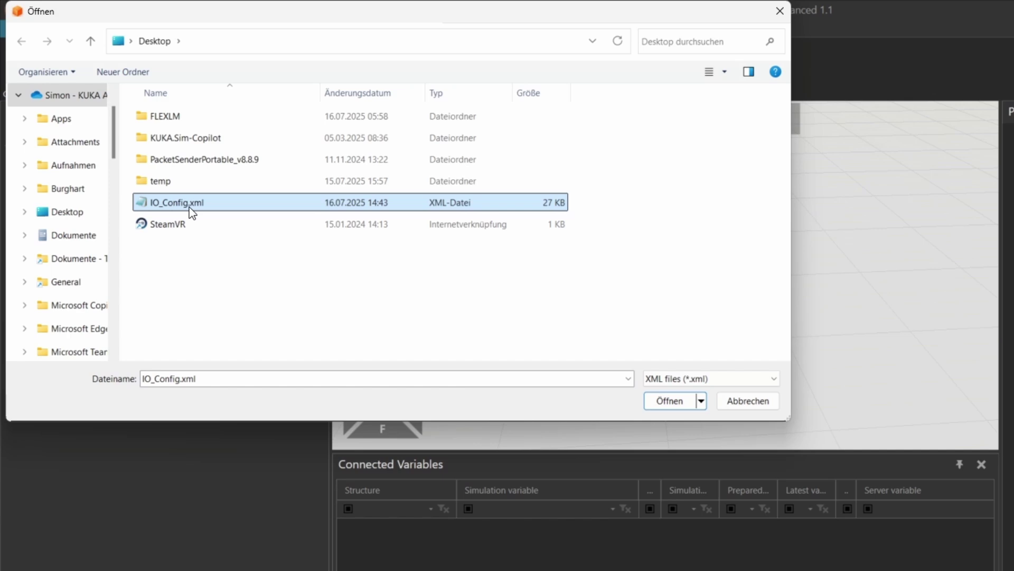
pyautogui.click(674, 400)
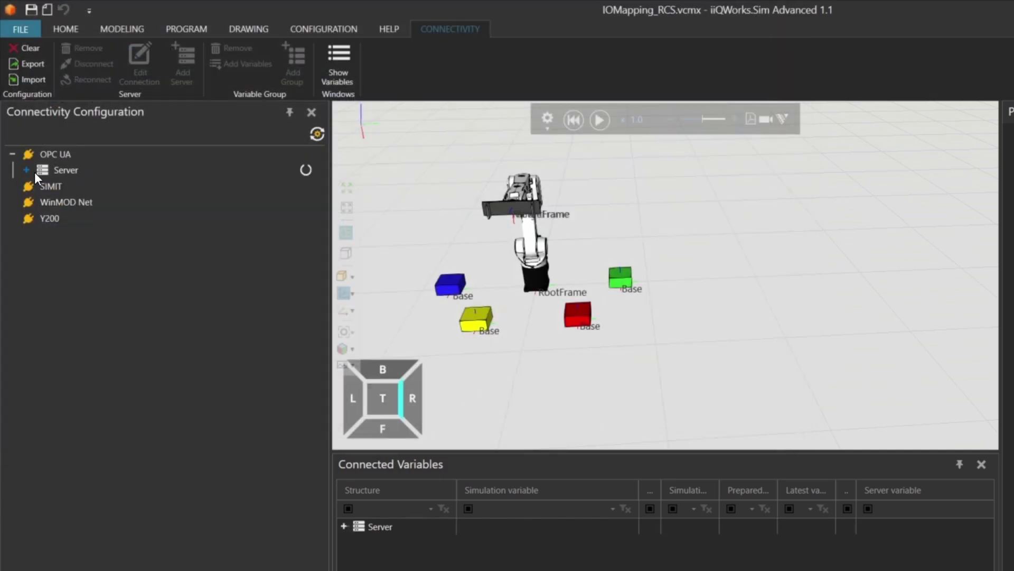
# Expand the imported OPC UA server's variable groups and reconnect the server.
pyautogui.click(26, 170)
pyautogui.click(91, 189)
pyautogui.click(154, 169)
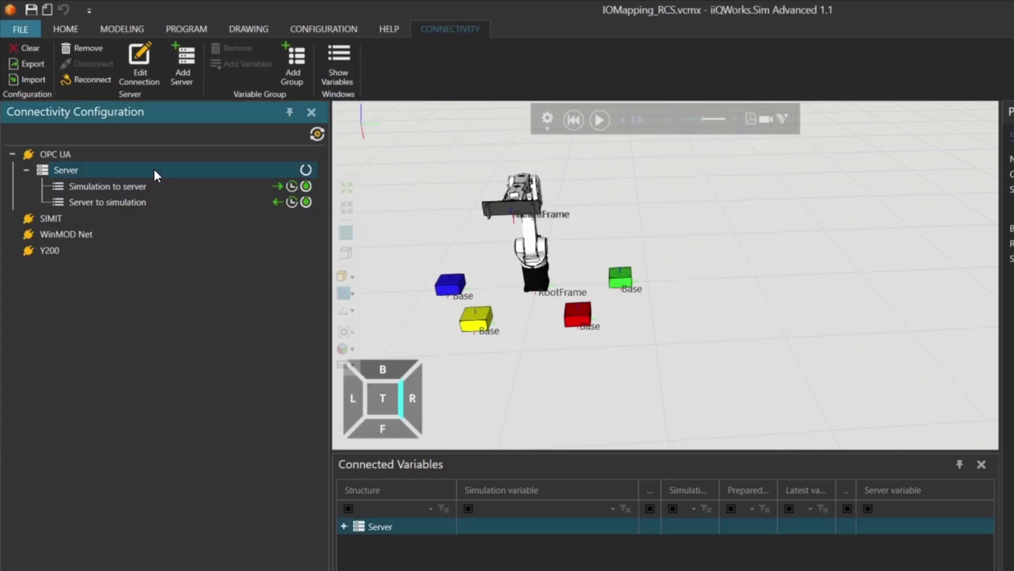
pyautogui.click(306, 170)
# Start the simulation and expand the server's groups in the connected variables to check the status of each pair.
pyautogui.click(599, 120)
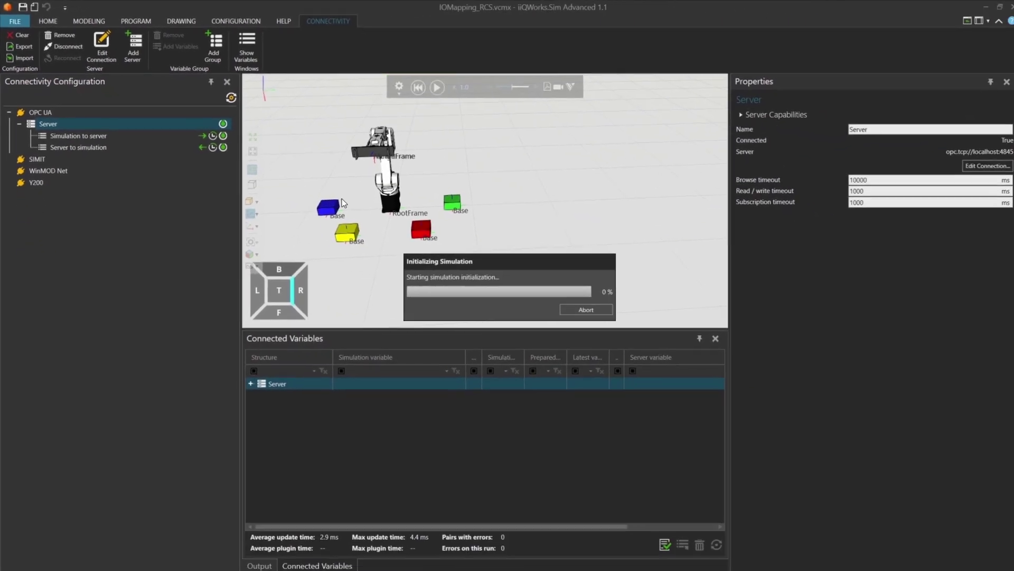
pyautogui.click(344, 526)
pyautogui.click(254, 405)
pyautogui.click(254, 394)
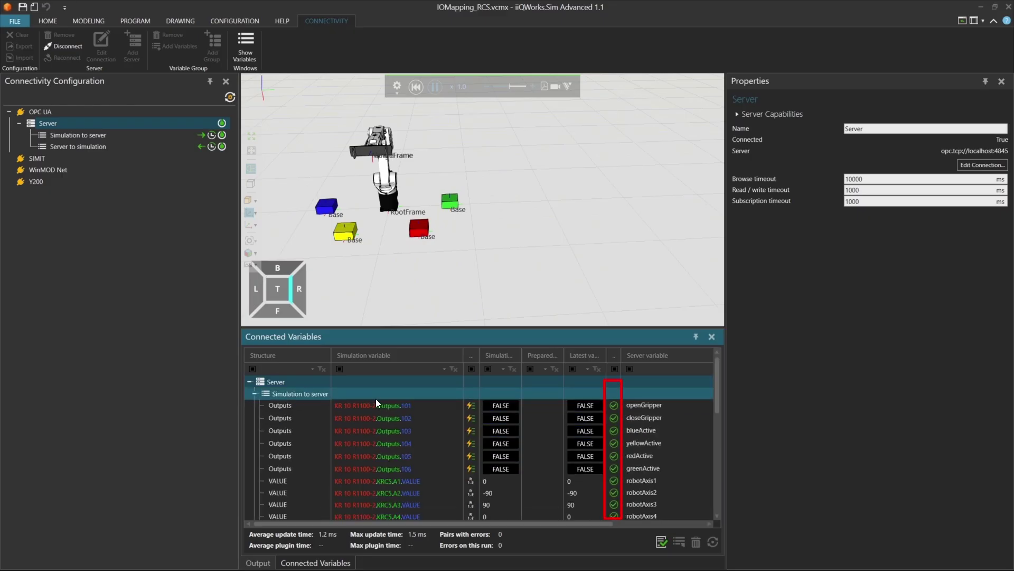
pyautogui.scroll(-3, 398, 408)
pyautogui.scroll(2, 399, 408)
pyautogui.scroll(2, 399, 407)
pyautogui.scroll(-6, 588, 432)
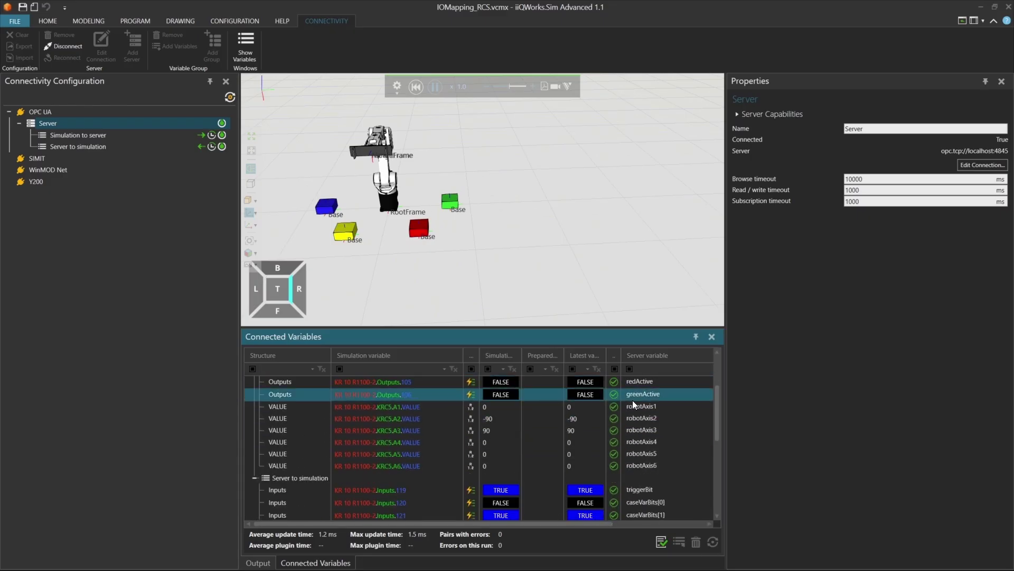
pyautogui.scroll(6, 587, 433)
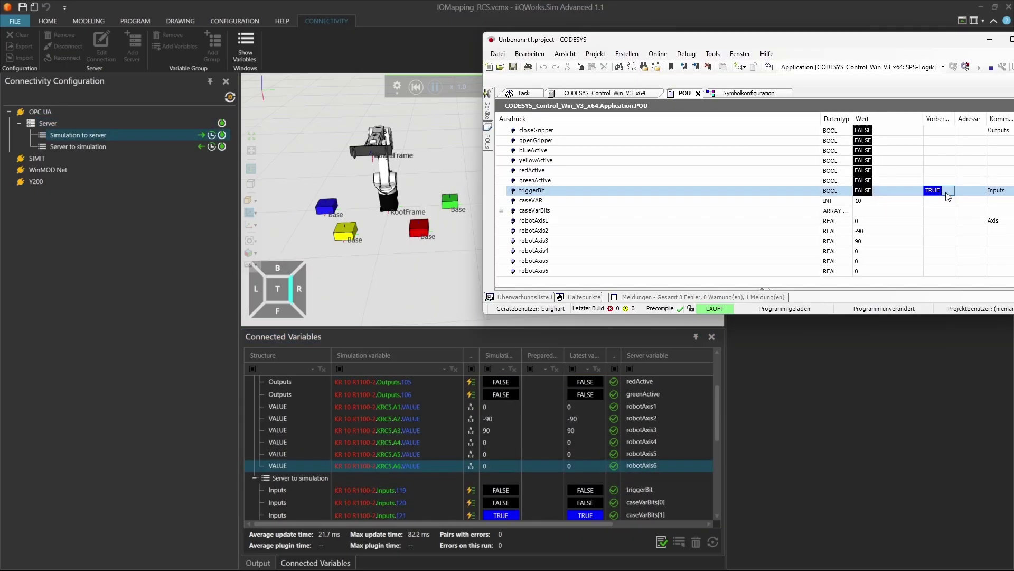
# Write the prepared TRUE value of triggerBit to the CODESYS application and reset the robot simulation after its motion.
pyautogui.rightClick(948, 197)
pyautogui.click(898, 383)
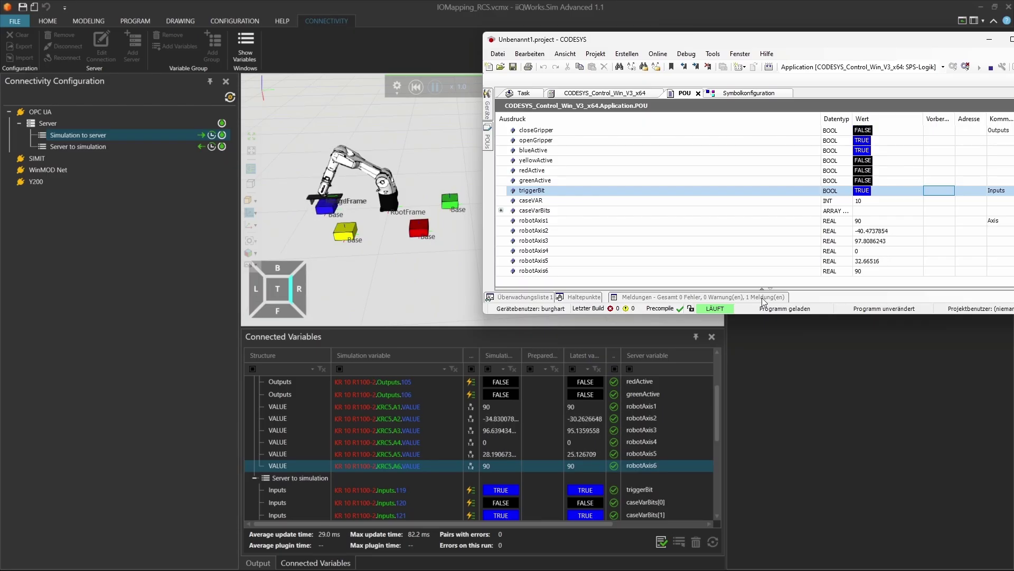
pyautogui.click(416, 87)
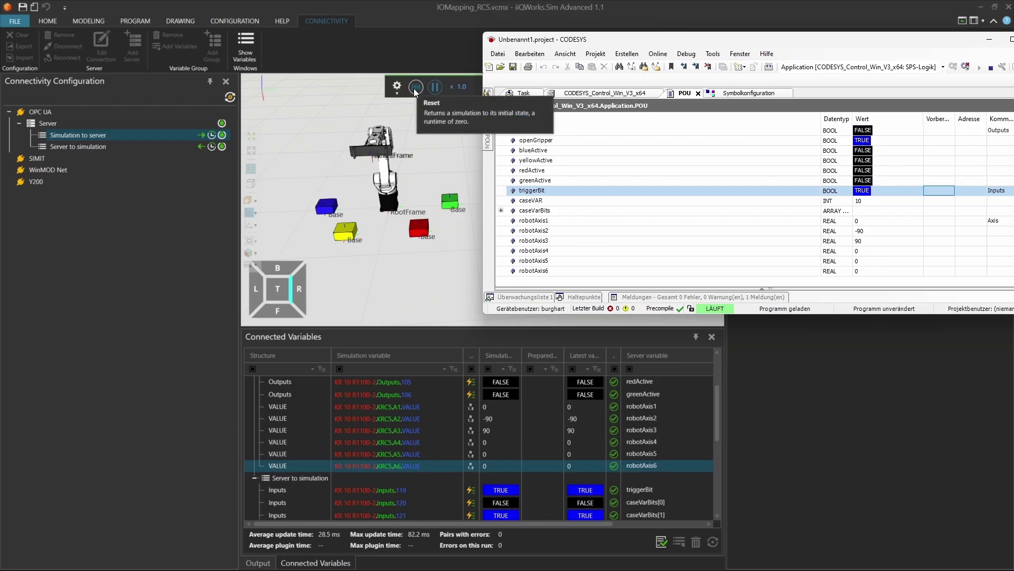
pyautogui.click(415, 87)
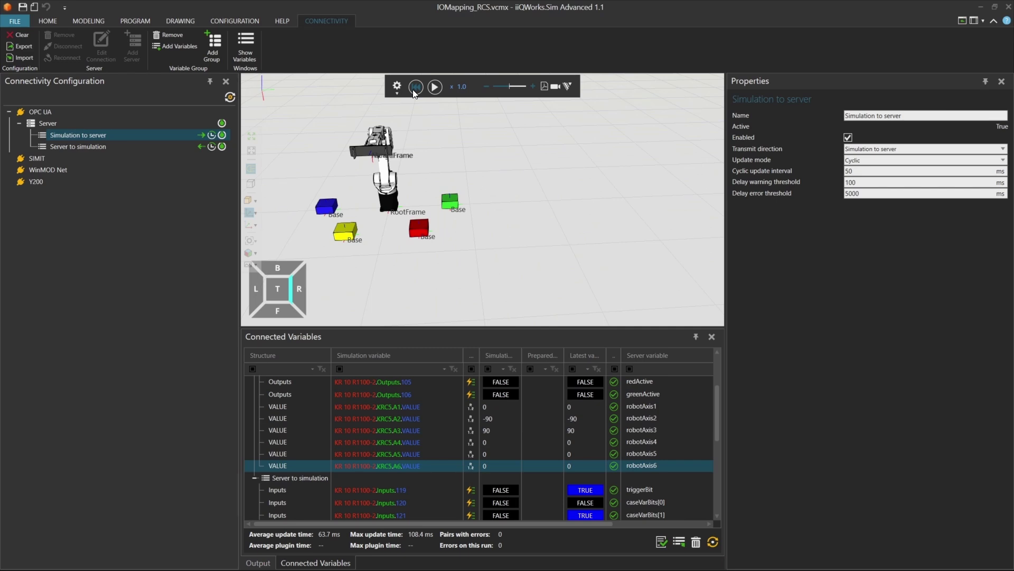